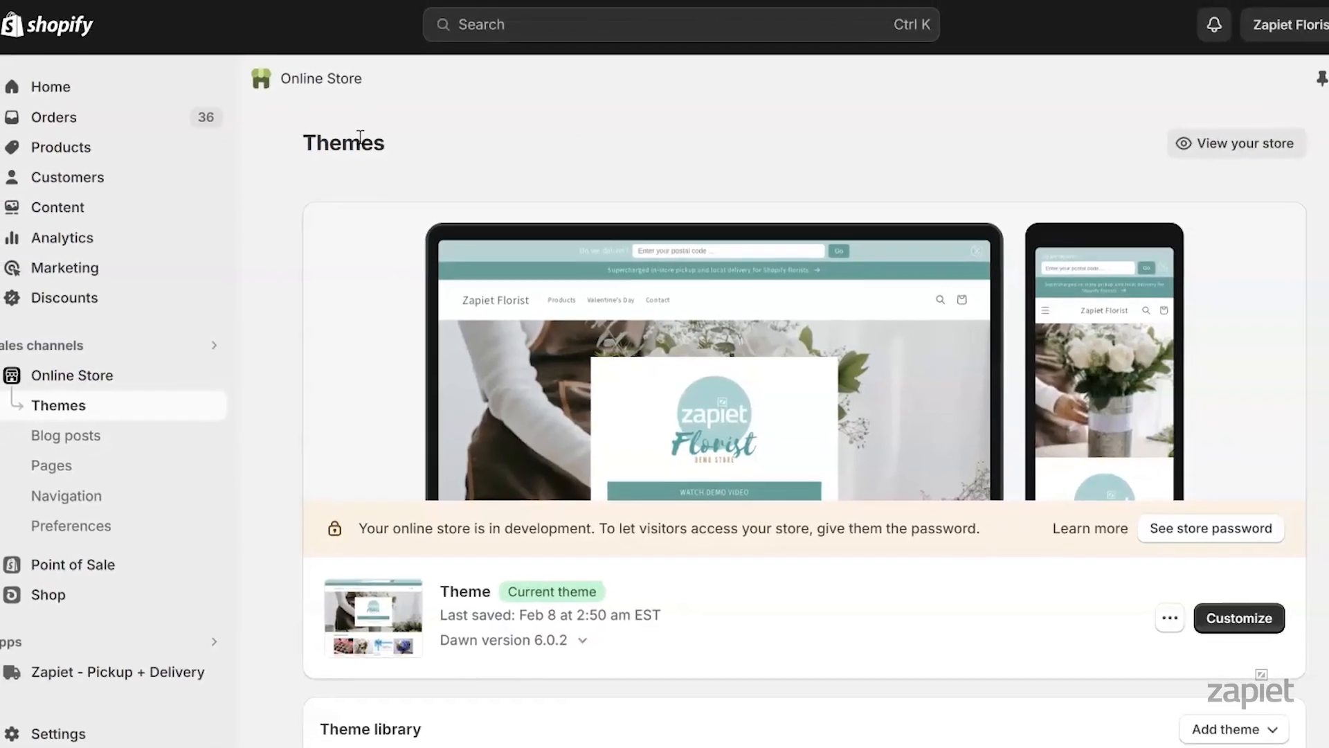
# Open draft order #D7 from the Orders > Drafts list
pyautogui.click(109, 130)
pyautogui.click(129, 154)
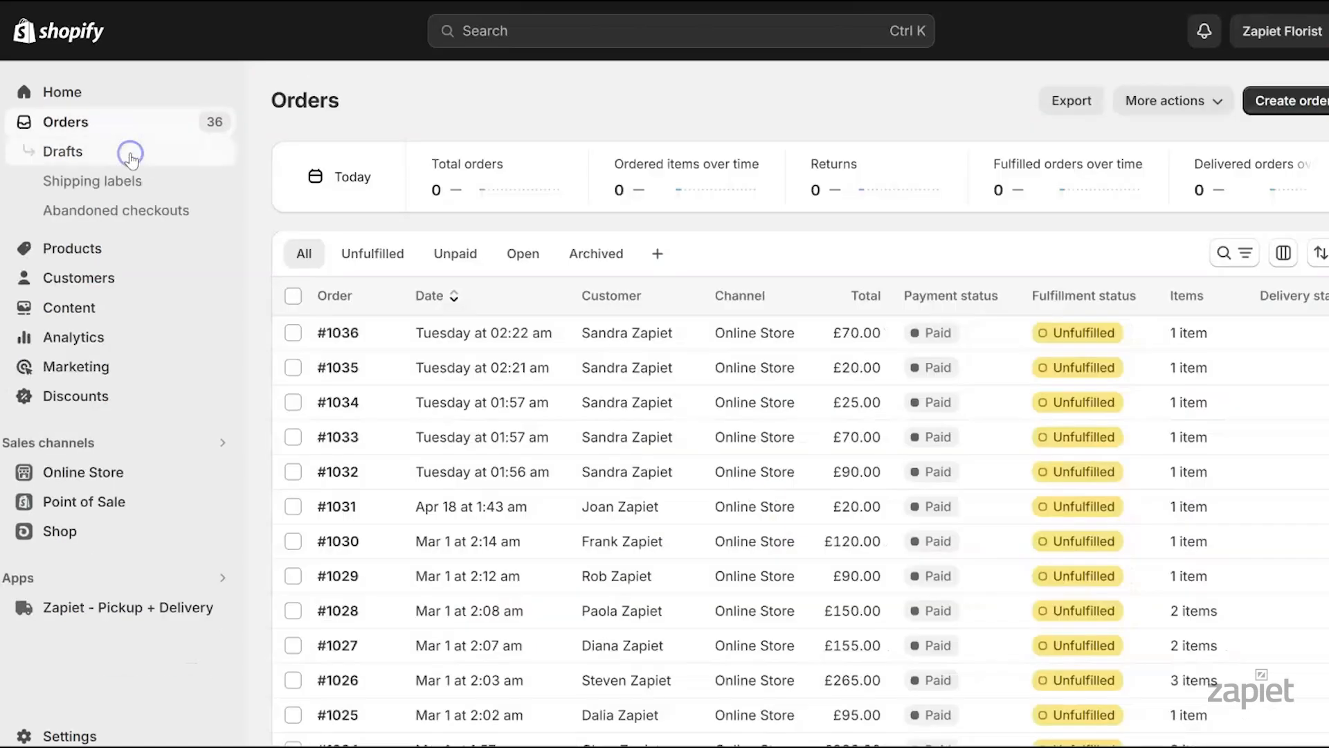
pyautogui.click(331, 260)
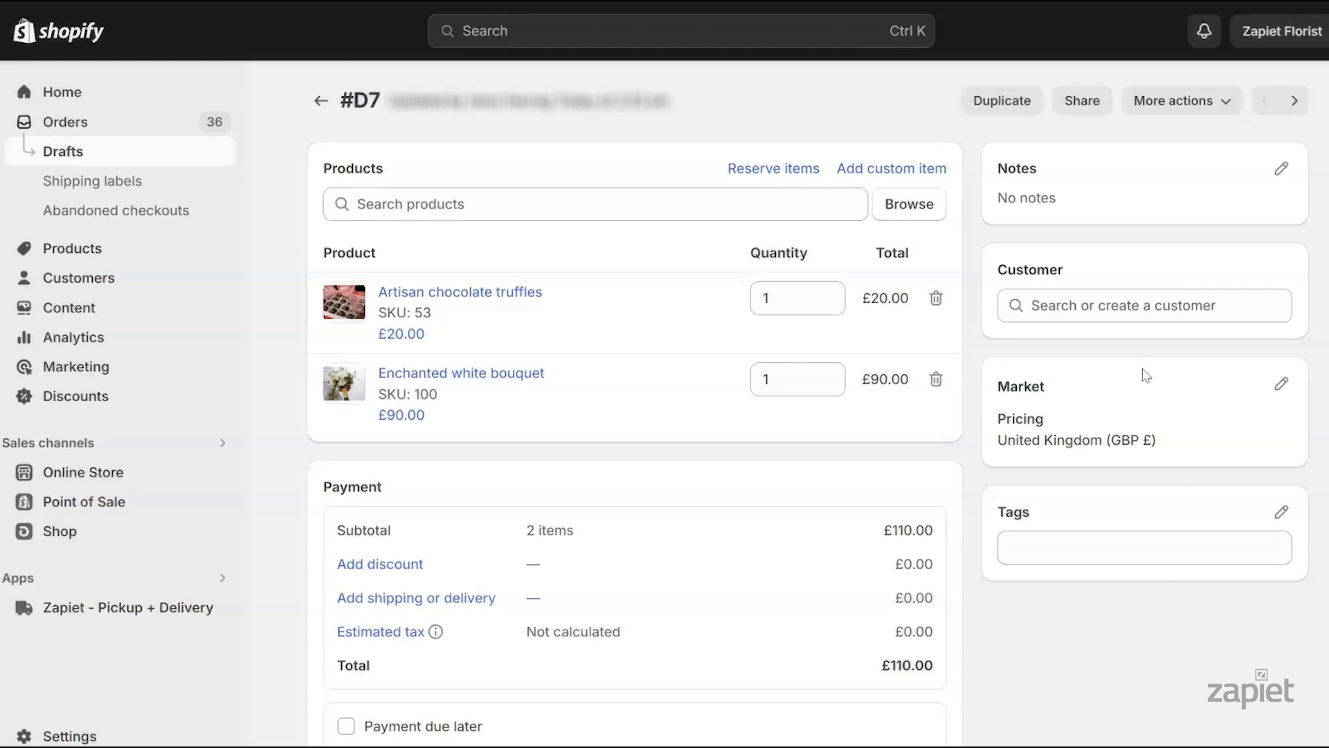
# Create and attach a new customer to #D7 with a suggested London shipping address
pyautogui.click(1086, 306)
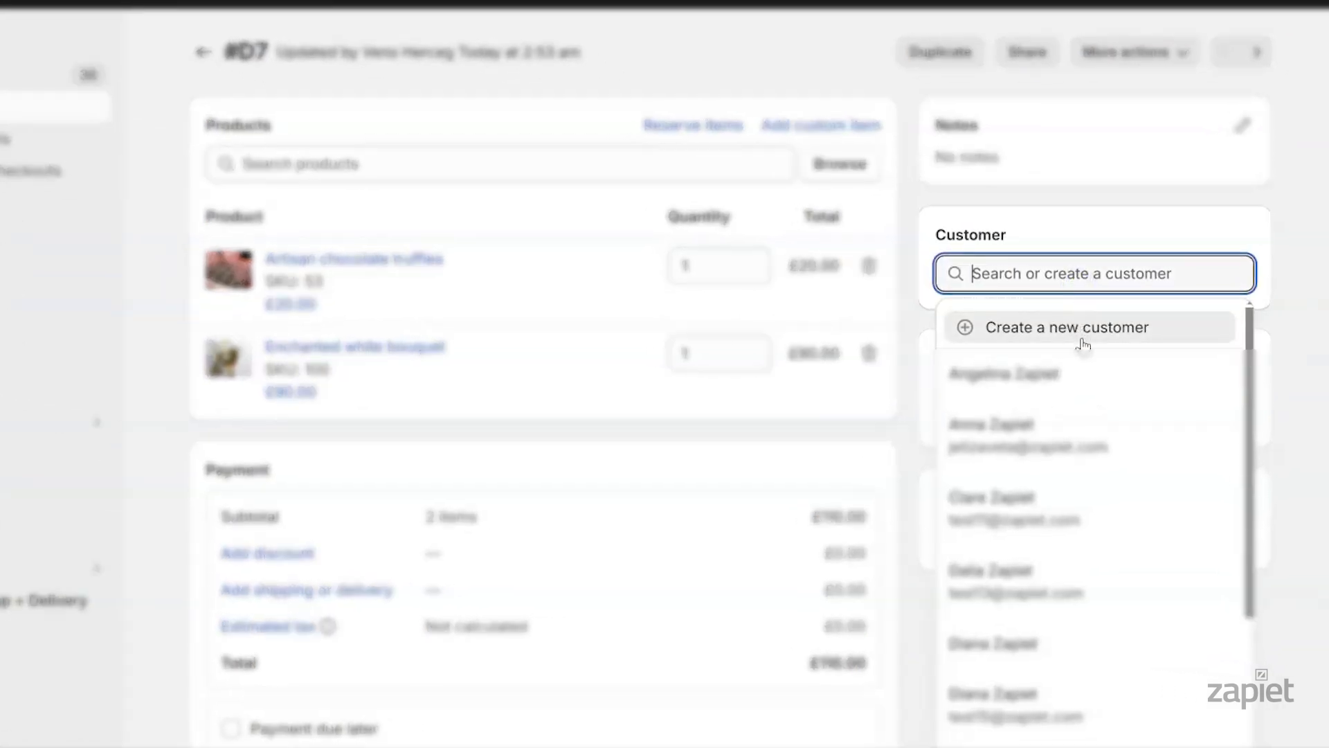
pyautogui.click(1174, 330)
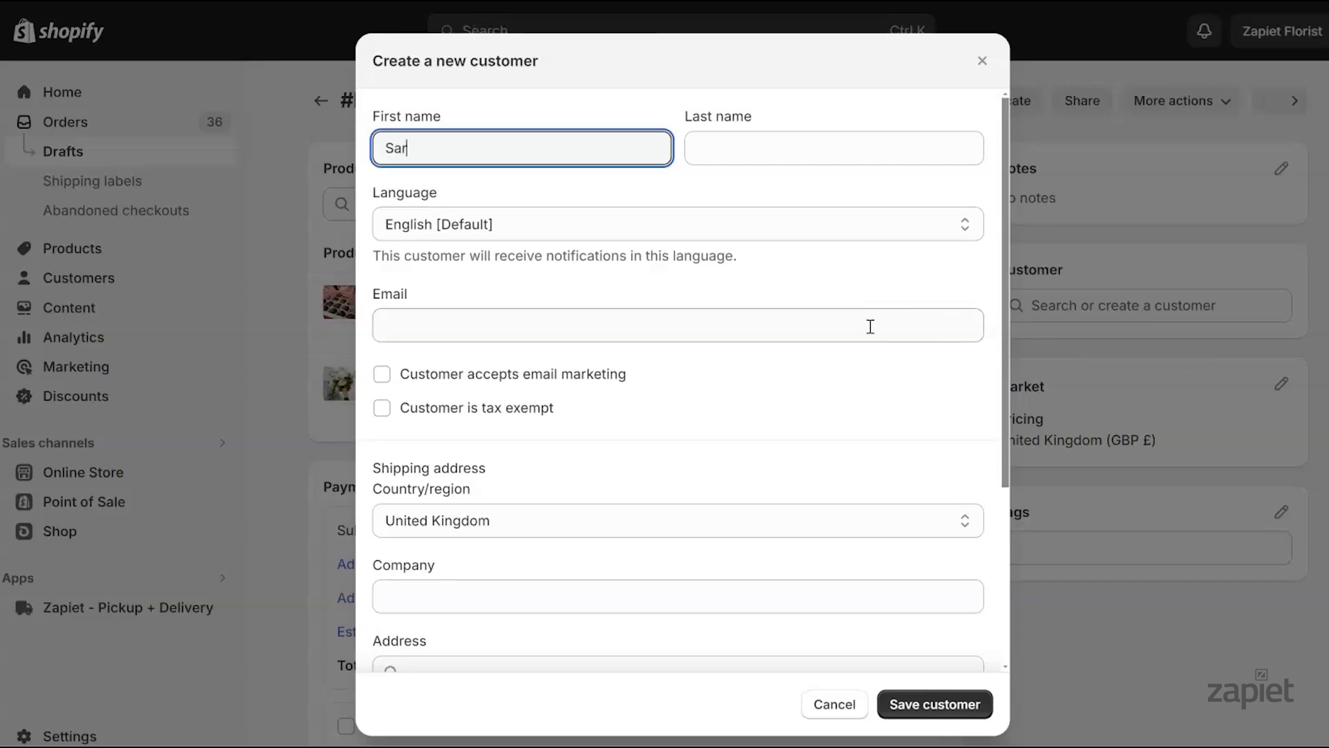
pyautogui.press('Tab')
pyautogui.write('Zapiet')
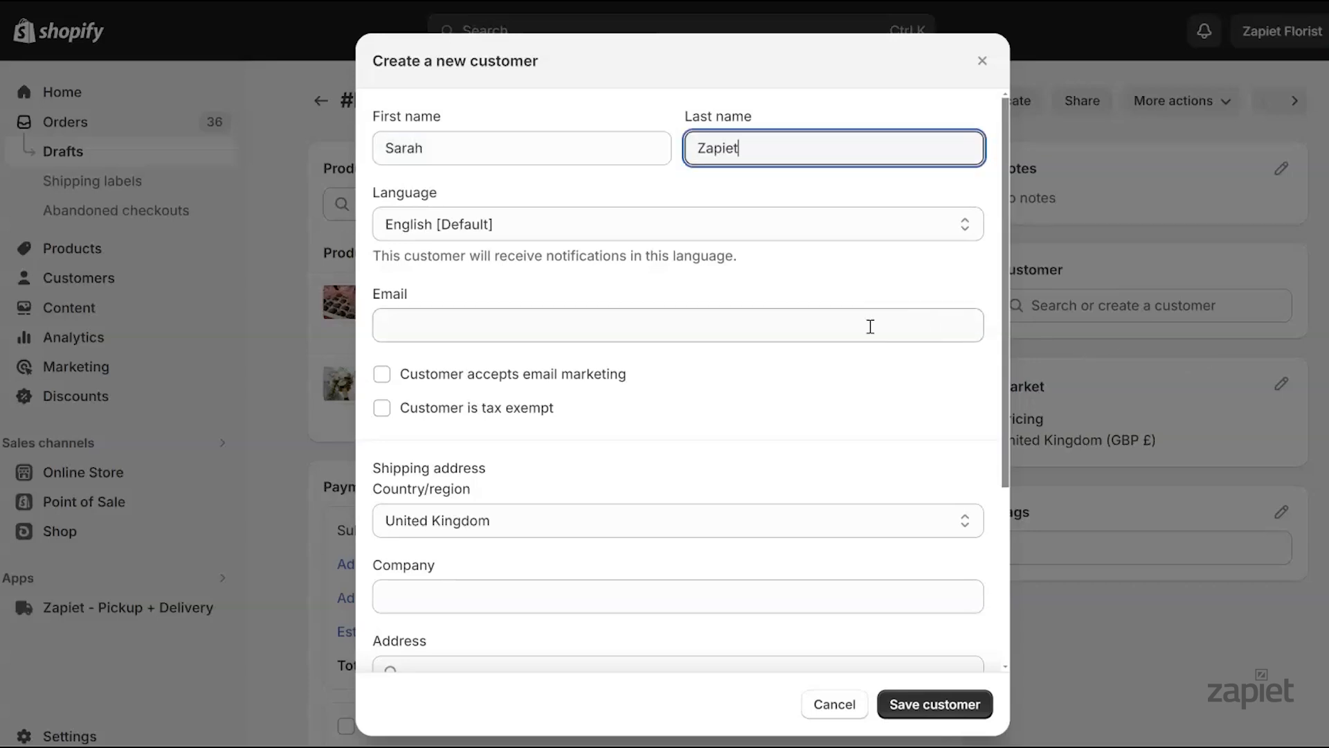
pyautogui.scroll(-4, 1003, 380)
pyautogui.click(724, 410)
pyautogui.write('123')
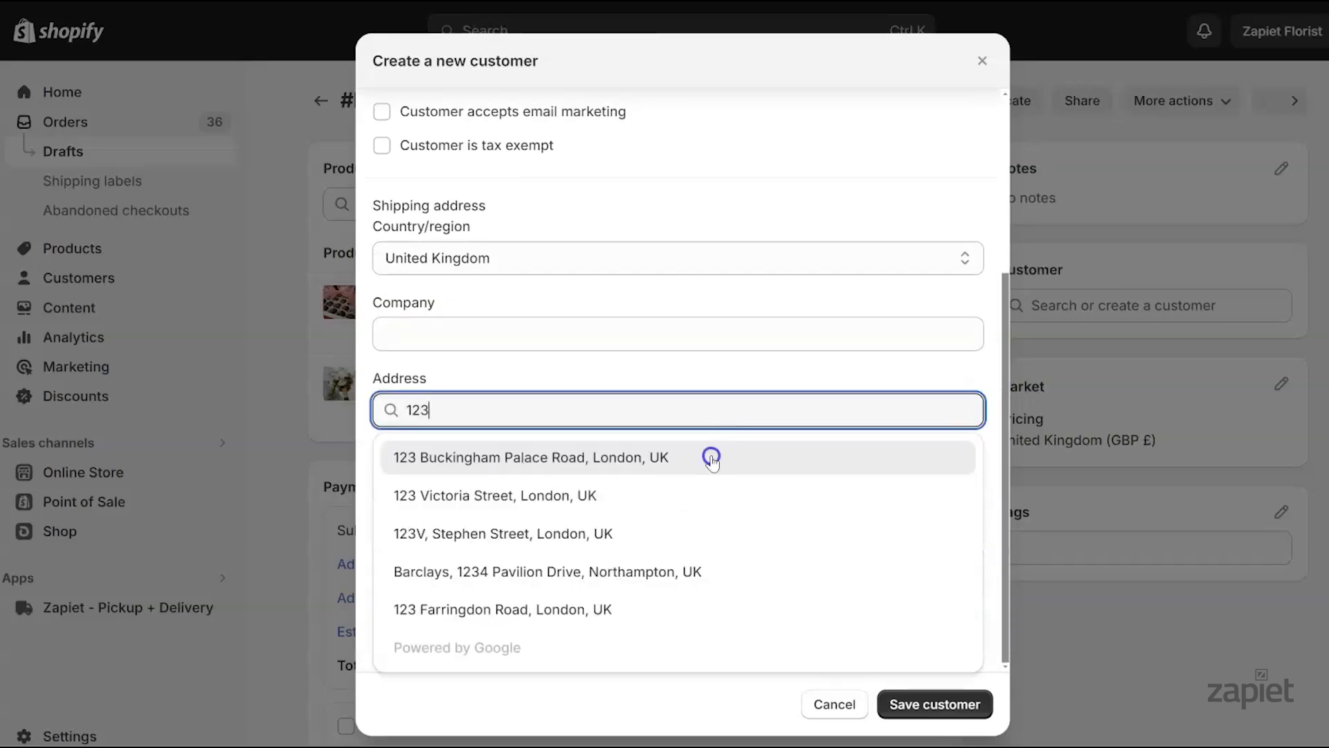
pyautogui.click(712, 457)
pyautogui.click(928, 706)
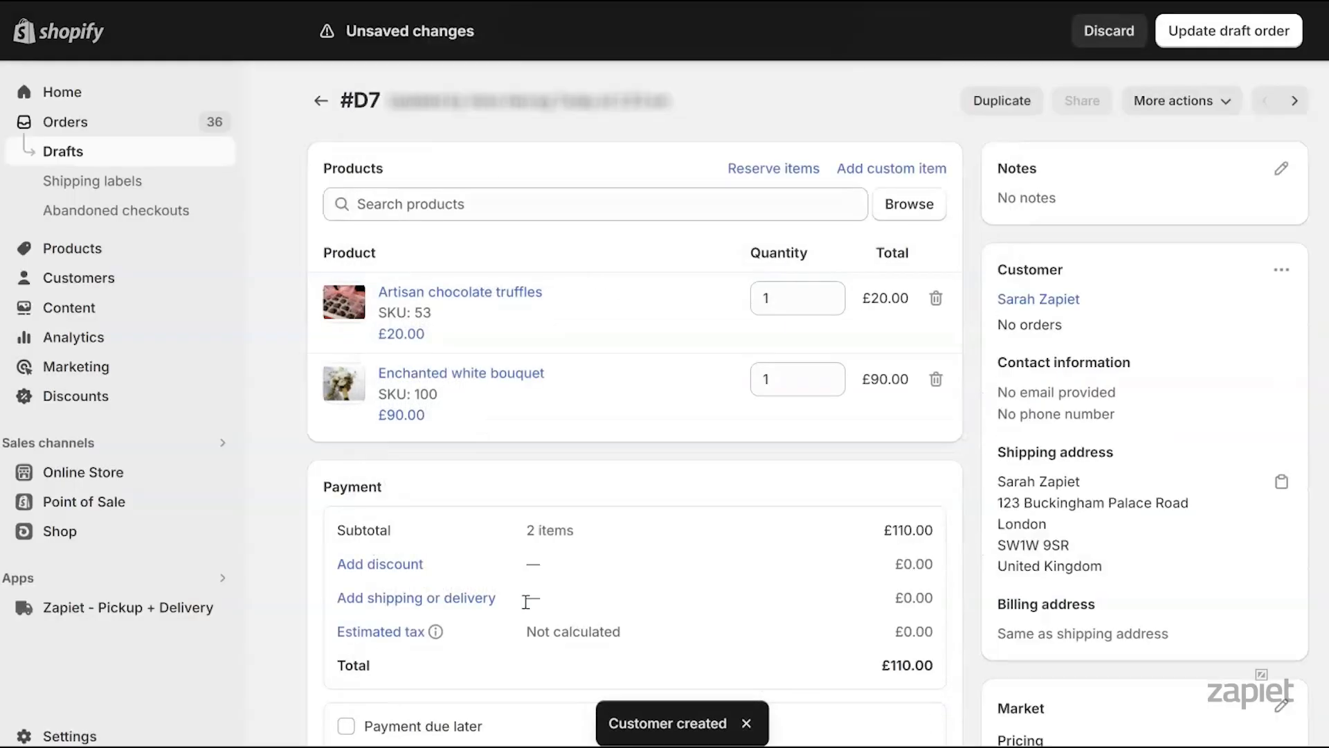
# Apply free Pickup (£0.00) shipping to #D7 and update the draft order
pyautogui.click(470, 596)
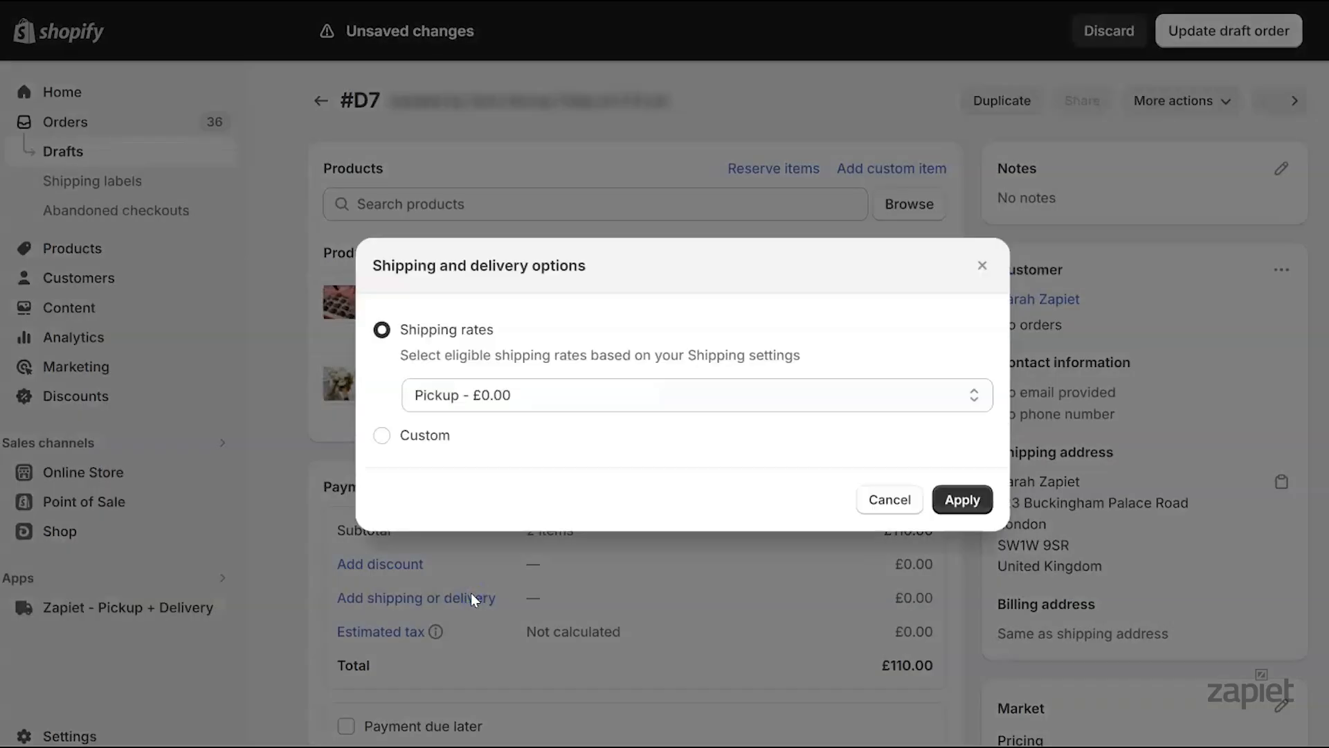
pyautogui.click(488, 396)
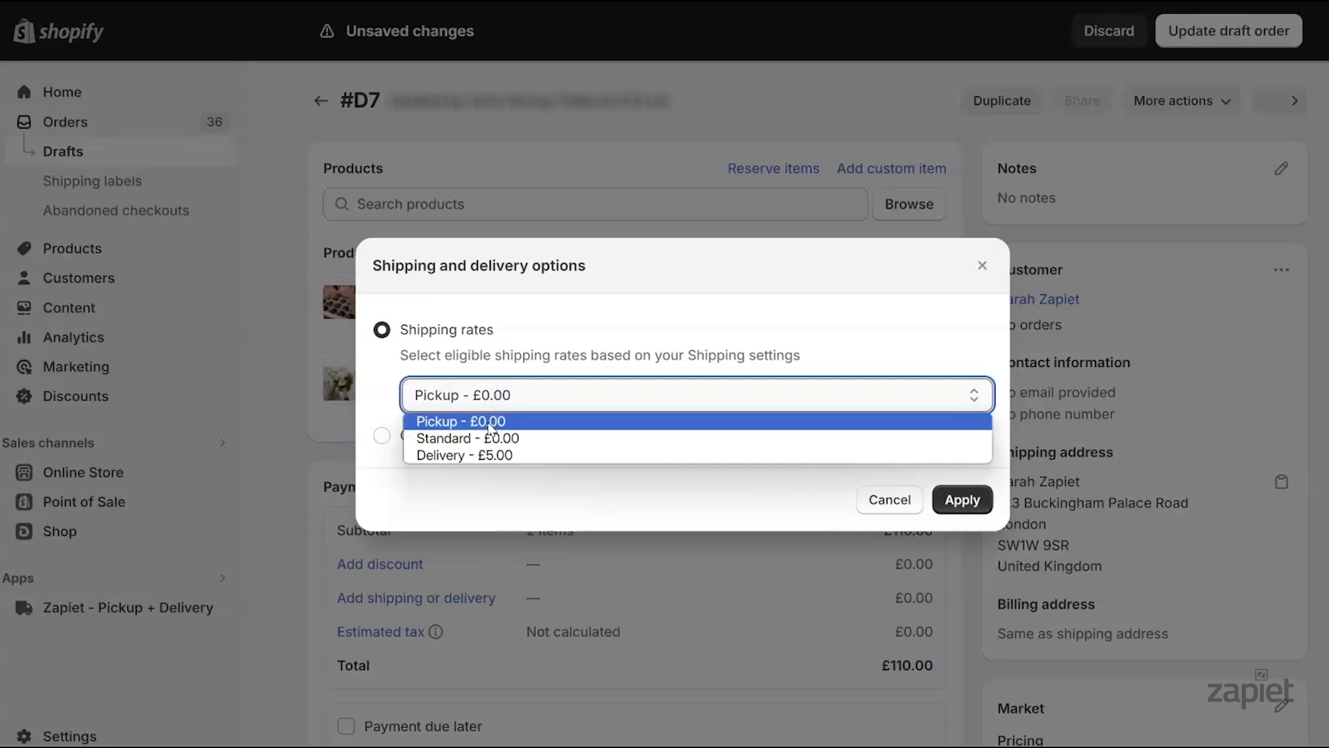
pyautogui.click(488, 424)
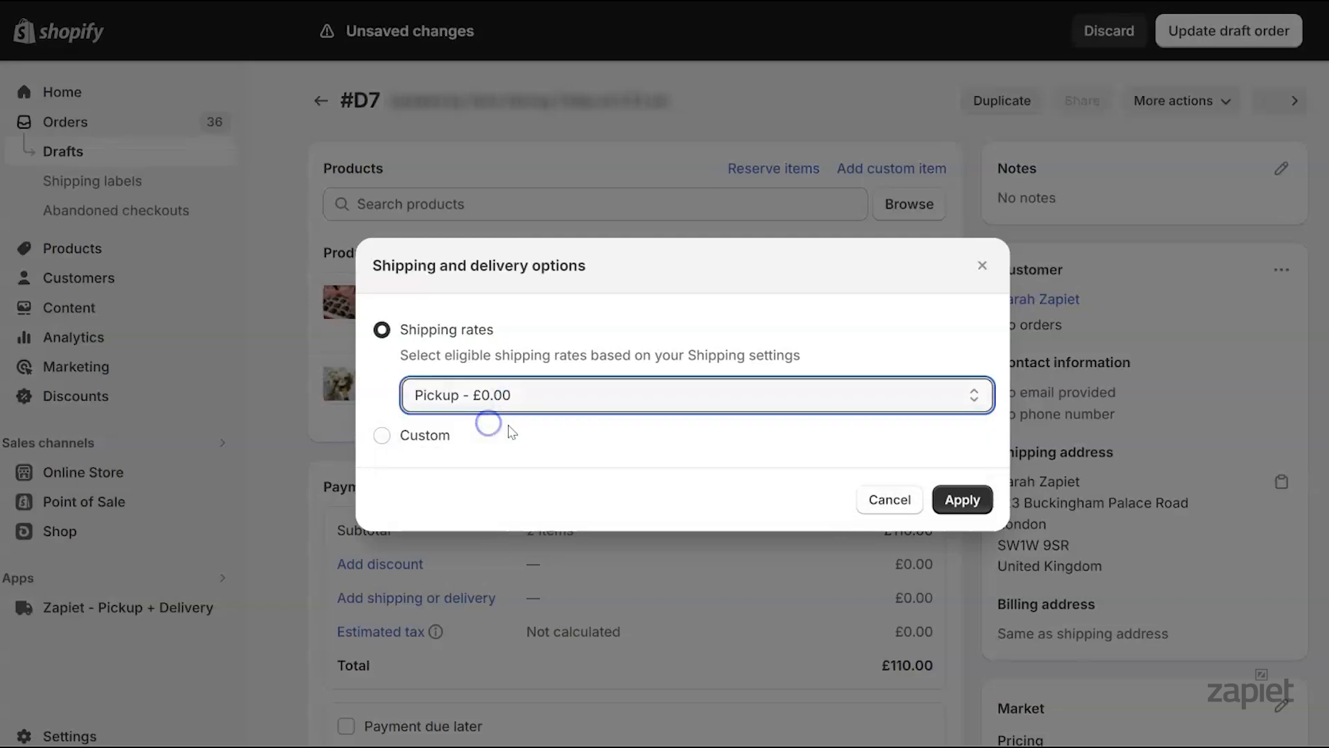
pyautogui.click(959, 499)
pyautogui.click(1207, 47)
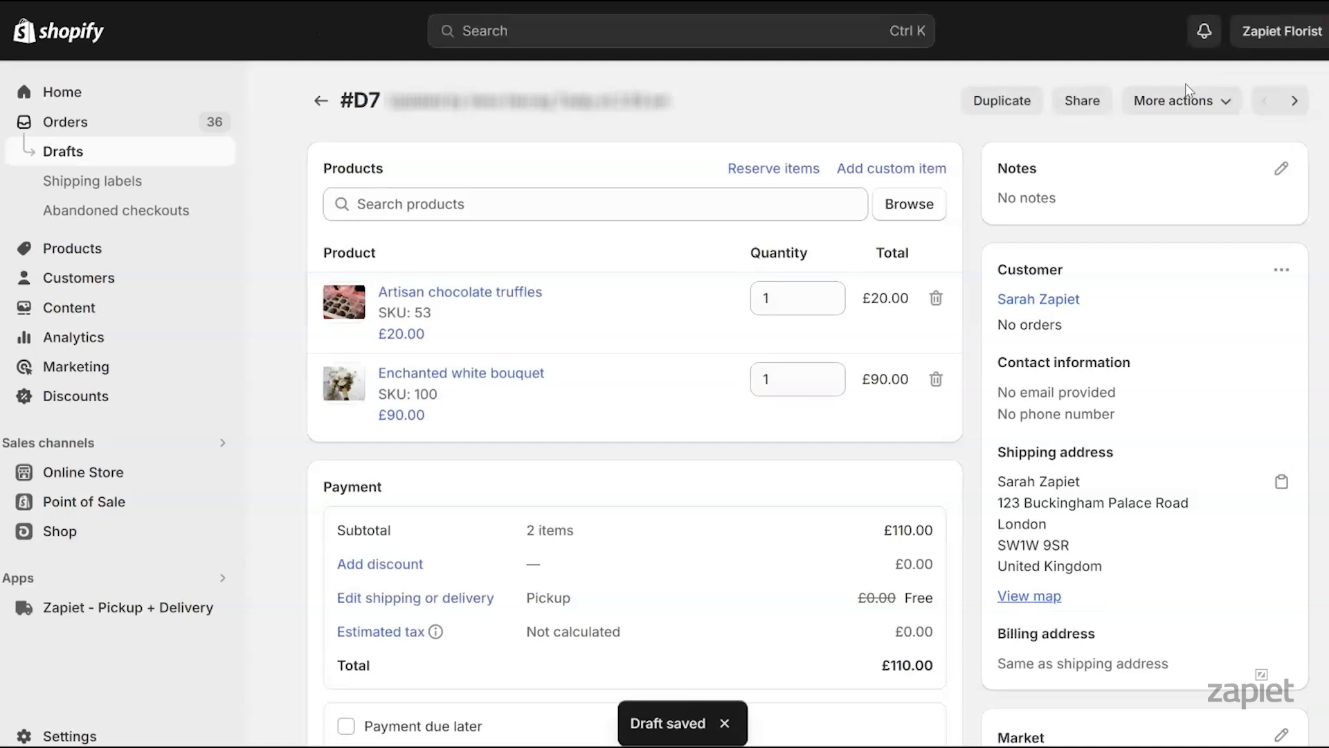
# In Zapiet, schedule #D7 for pickup at Zapiet Florist Palace Road, April 30, 1:00 PM
pyautogui.click(1187, 101)
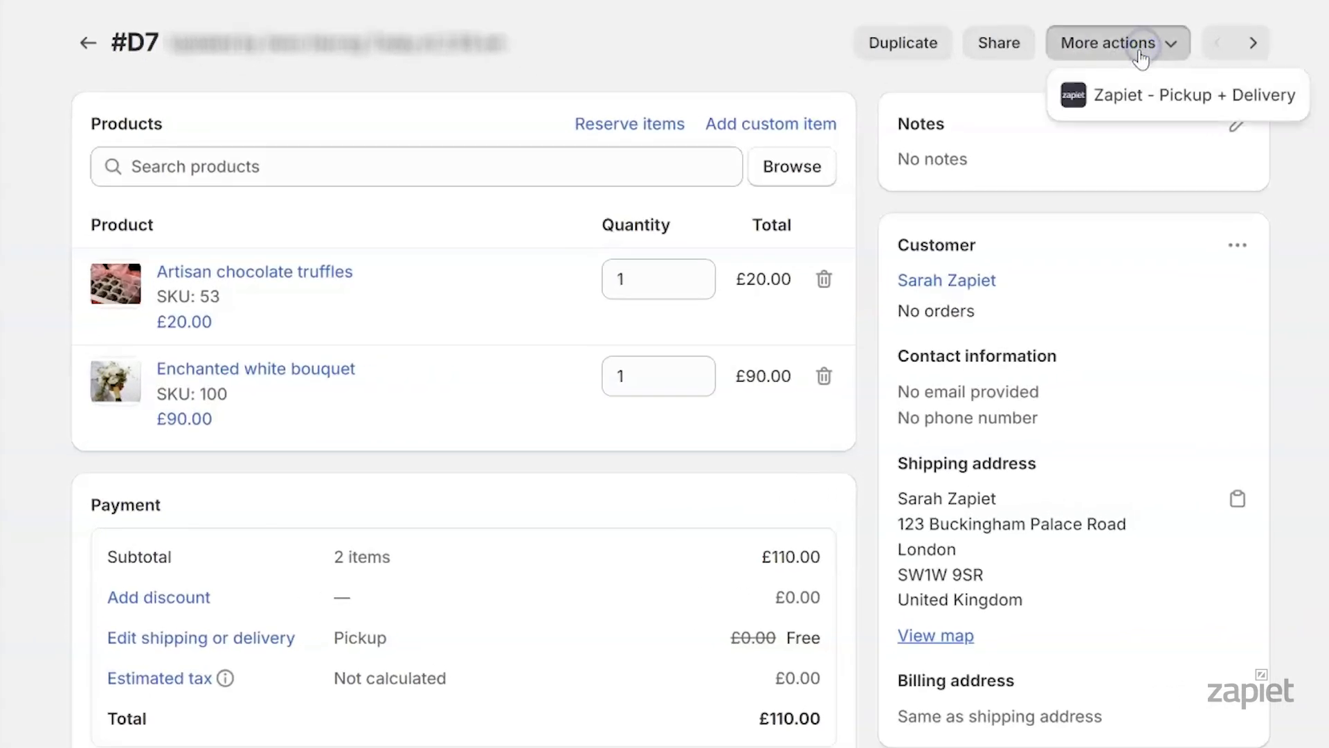
pyautogui.click(1121, 95)
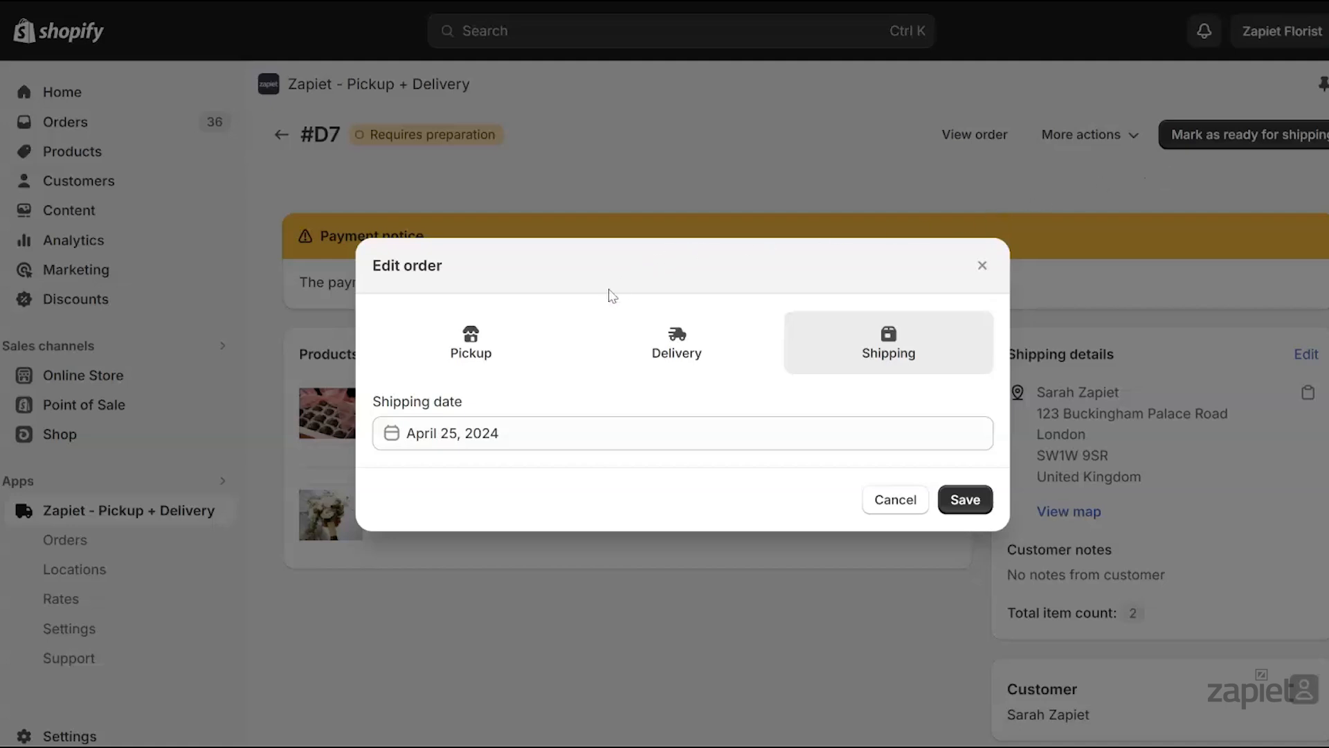
pyautogui.click(488, 343)
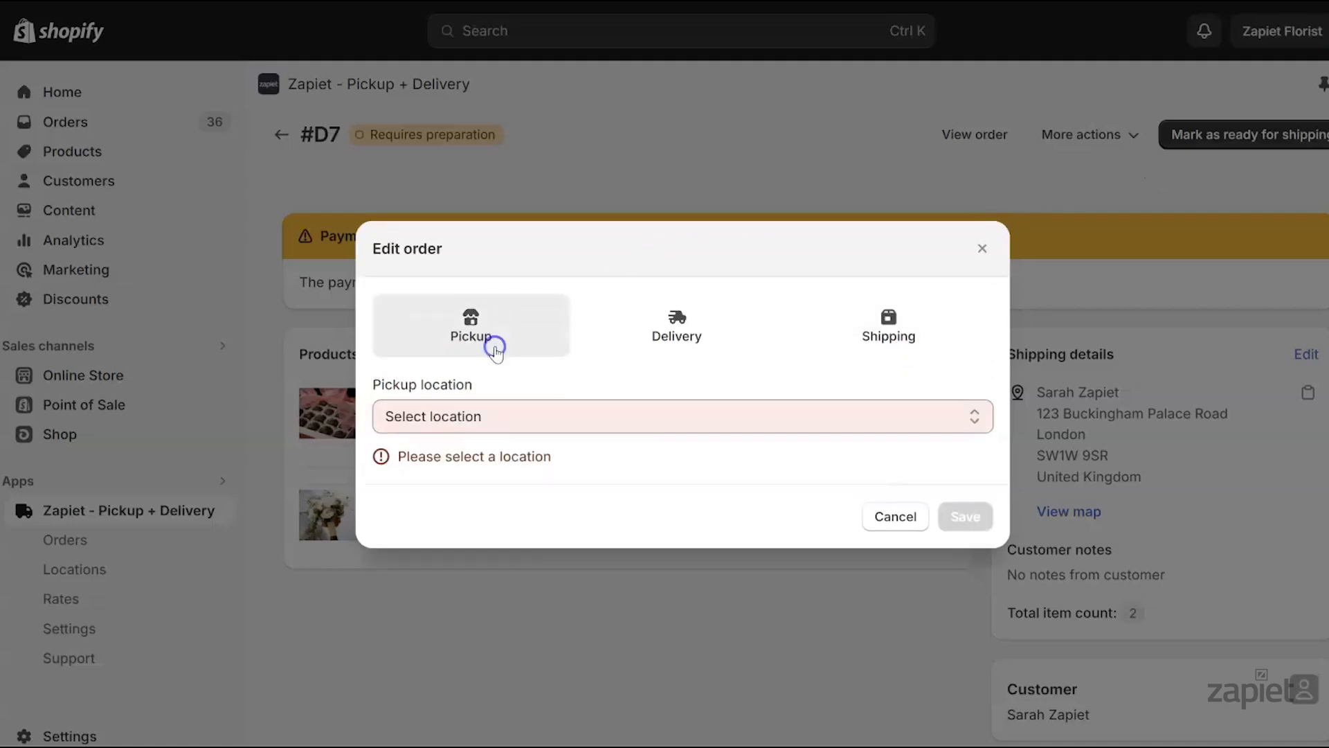
pyautogui.click(540, 415)
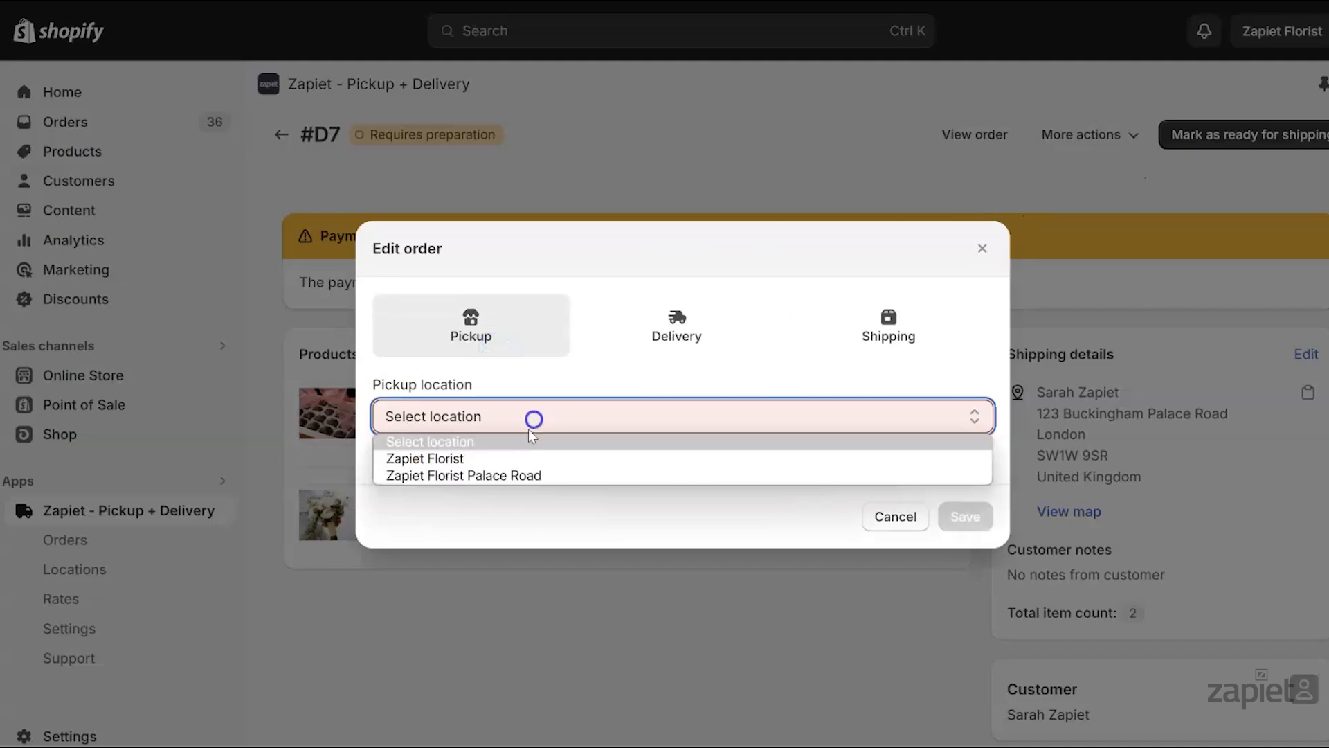
pyautogui.click(508, 475)
pyautogui.click(630, 459)
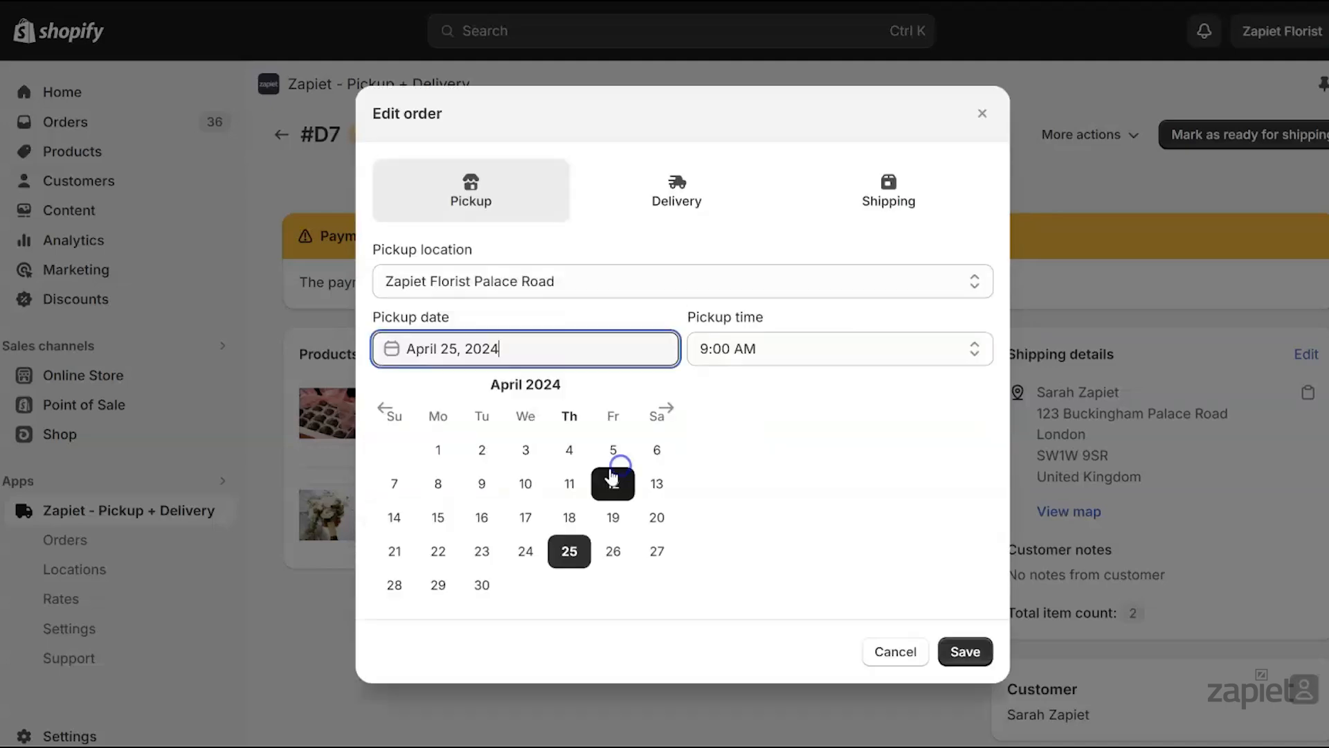
pyautogui.click(497, 587)
pyautogui.click(694, 470)
pyautogui.click(722, 563)
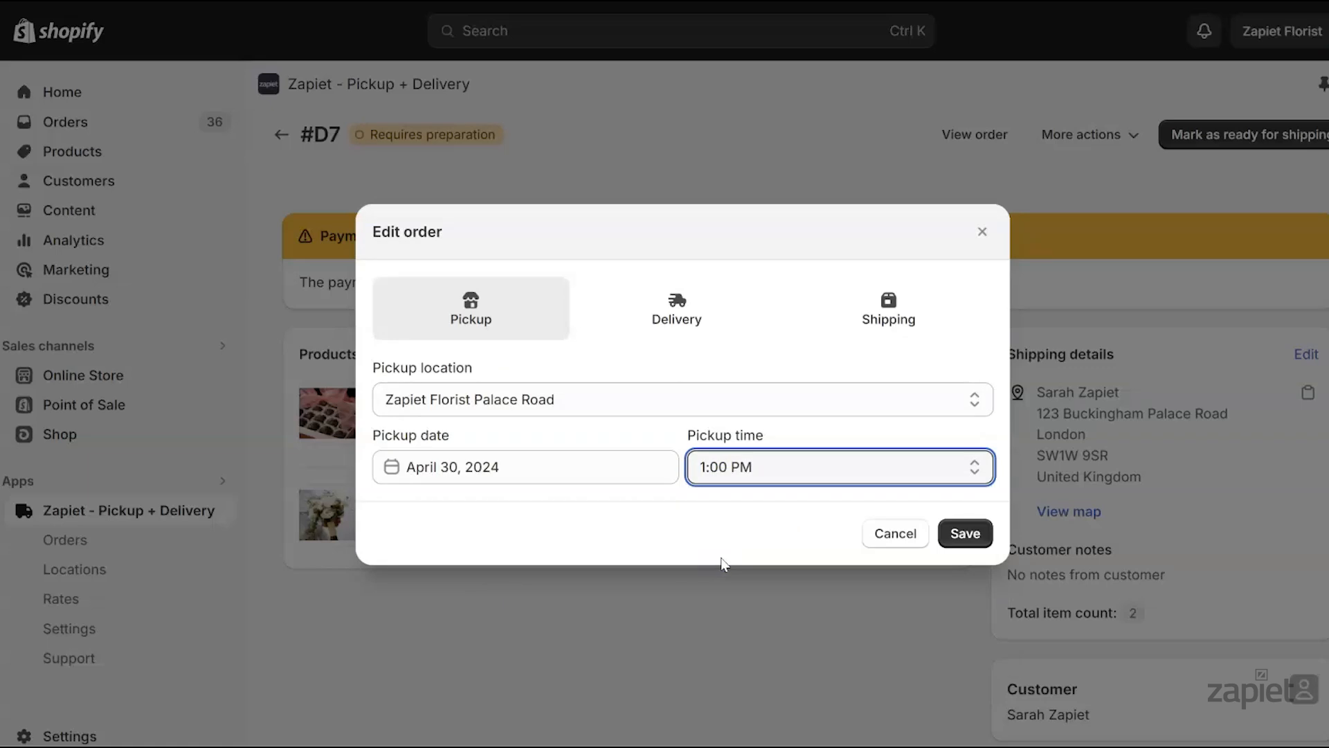
pyautogui.click(965, 534)
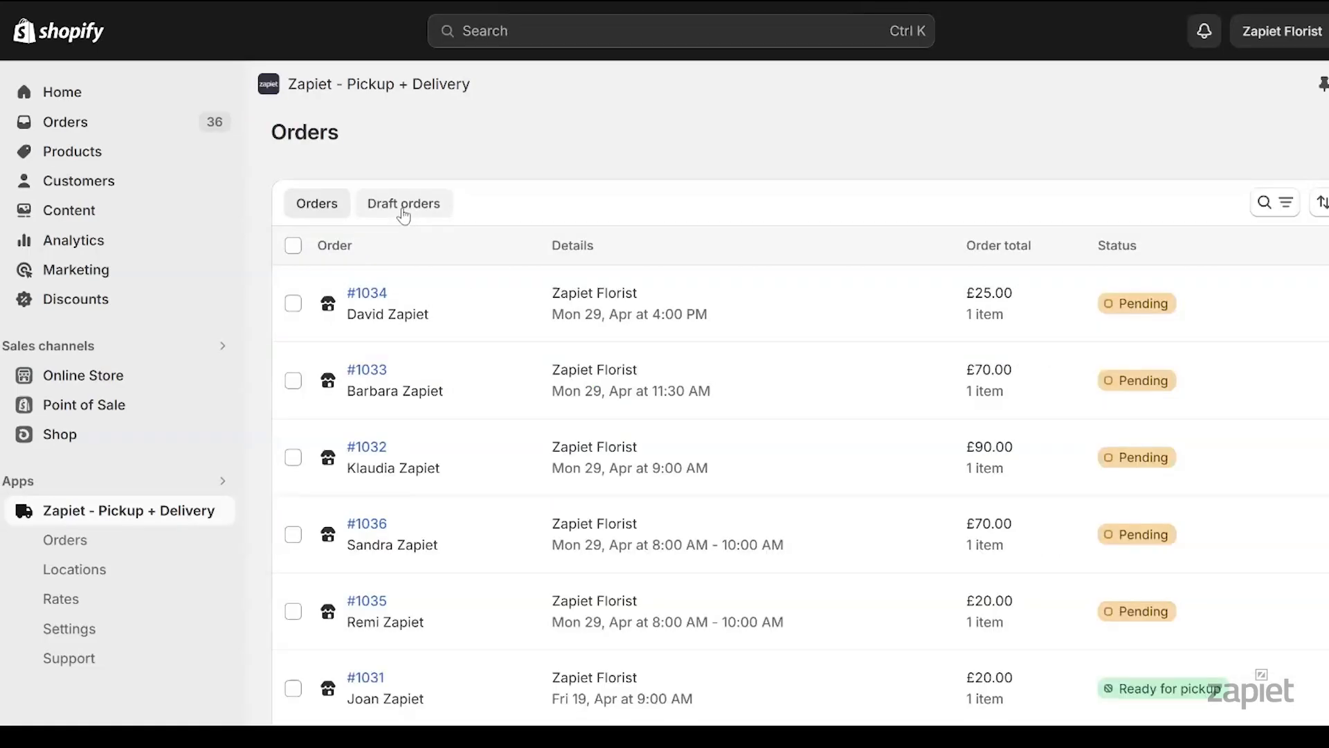
pyautogui.click(404, 207)
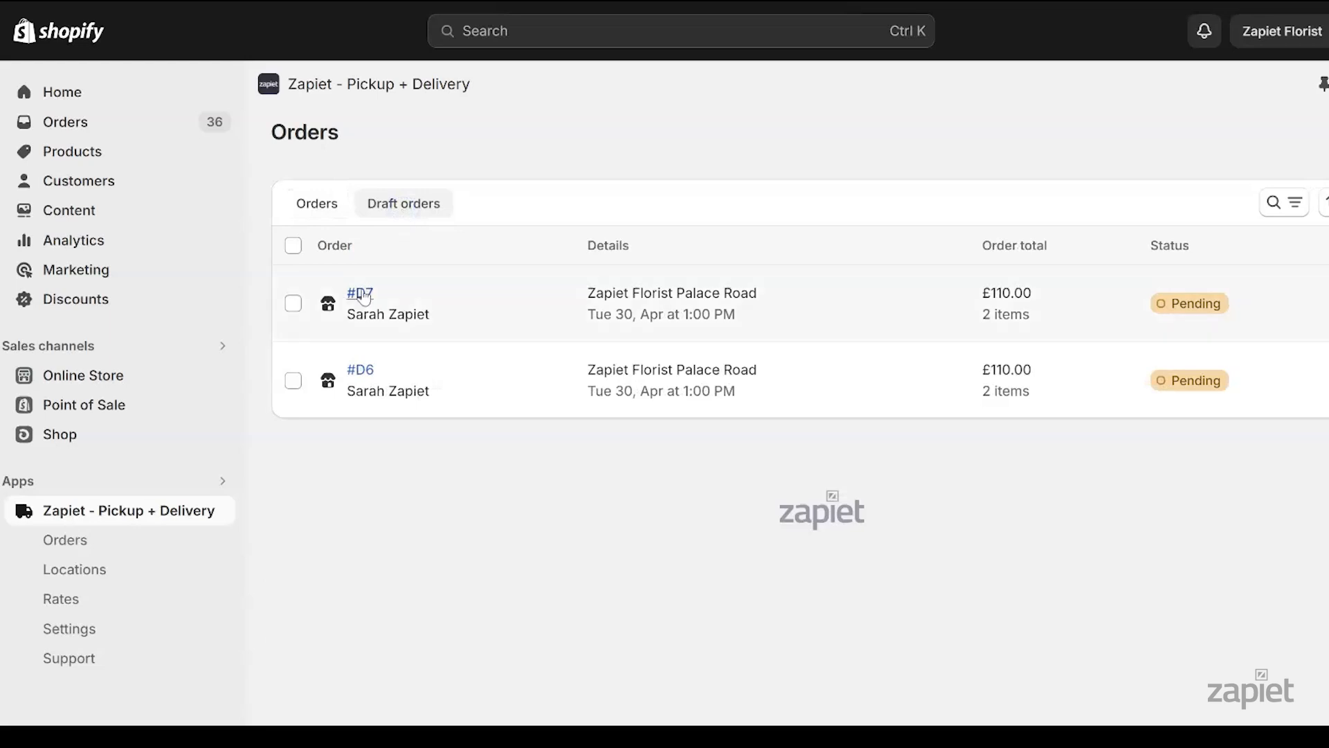
# Review #D7's saved pickup date, time and address in Zapiet's draft orders
pyautogui.click(361, 294)
pyautogui.moveTo(1009, 351); pyautogui.dragTo(1203, 521)
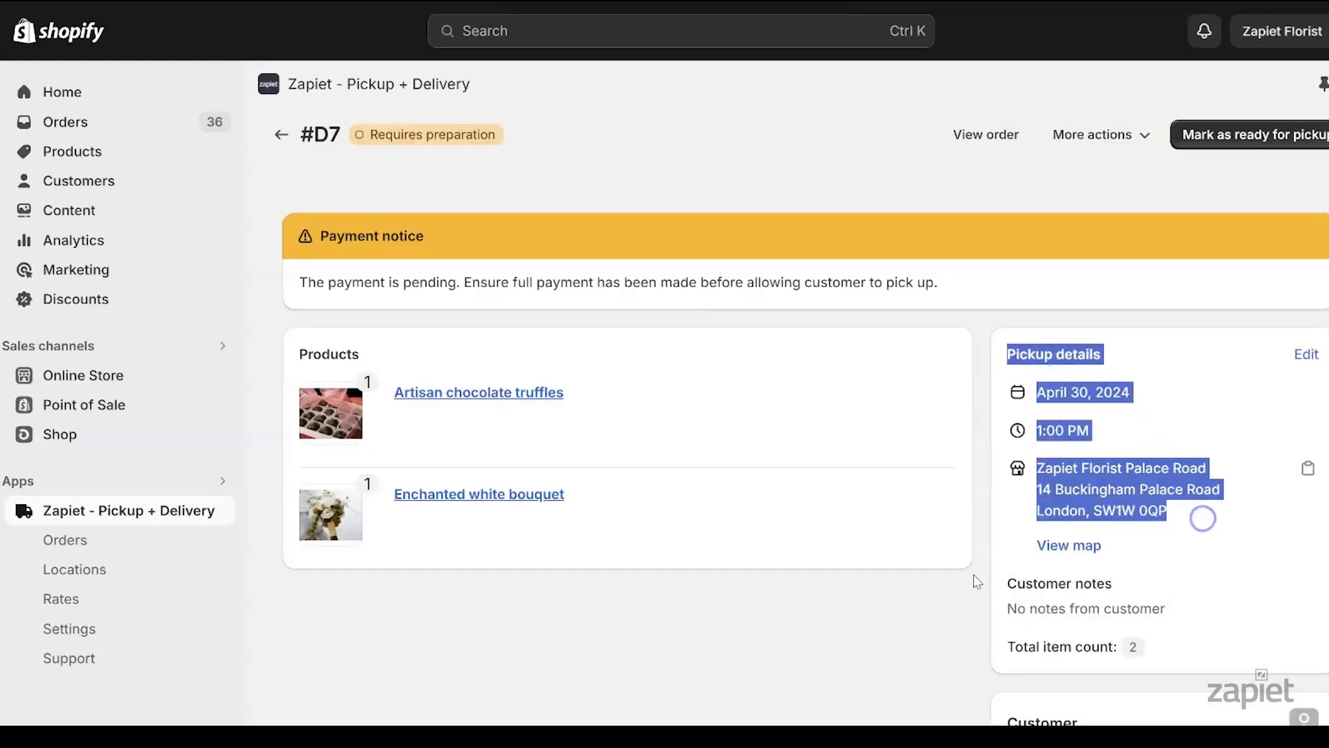
pyautogui.click(851, 627)
# Reopen draft order #D7 from Shopify's Drafts list
pyautogui.click(82, 132)
pyautogui.click(157, 154)
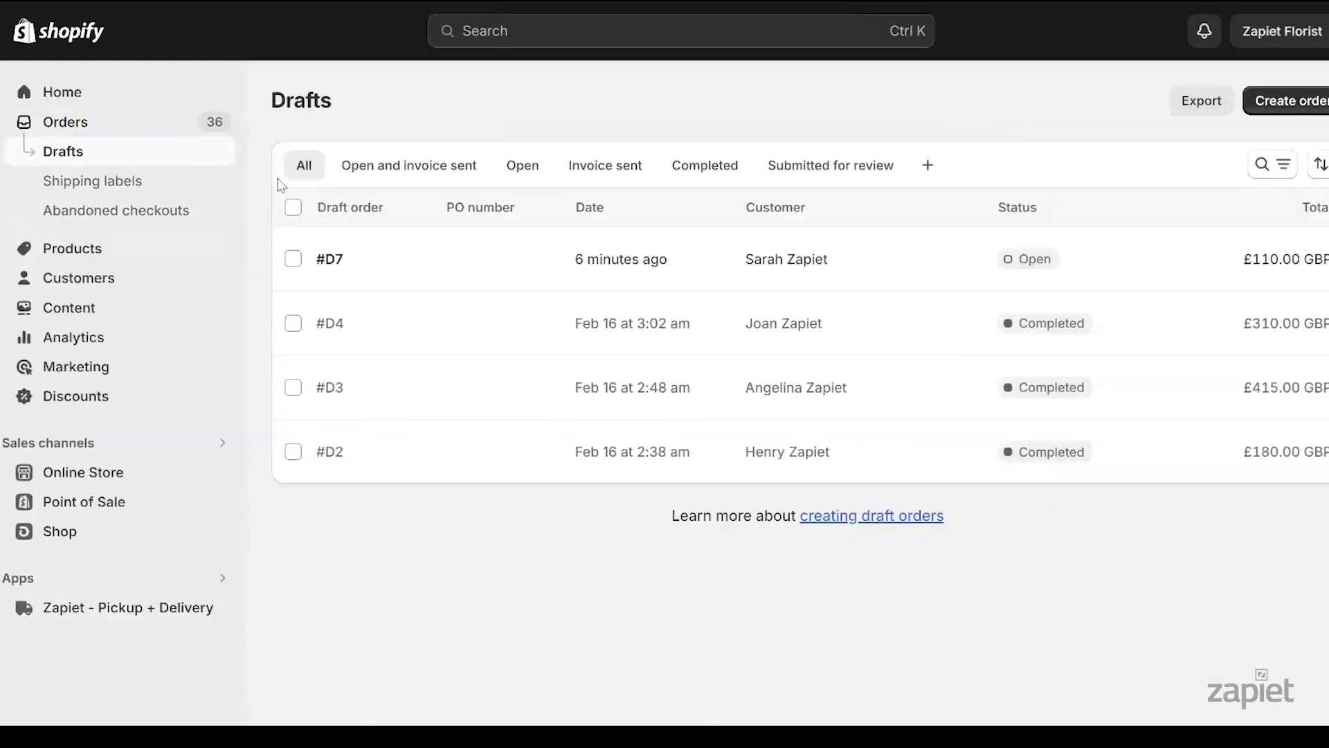
pyautogui.click(329, 258)
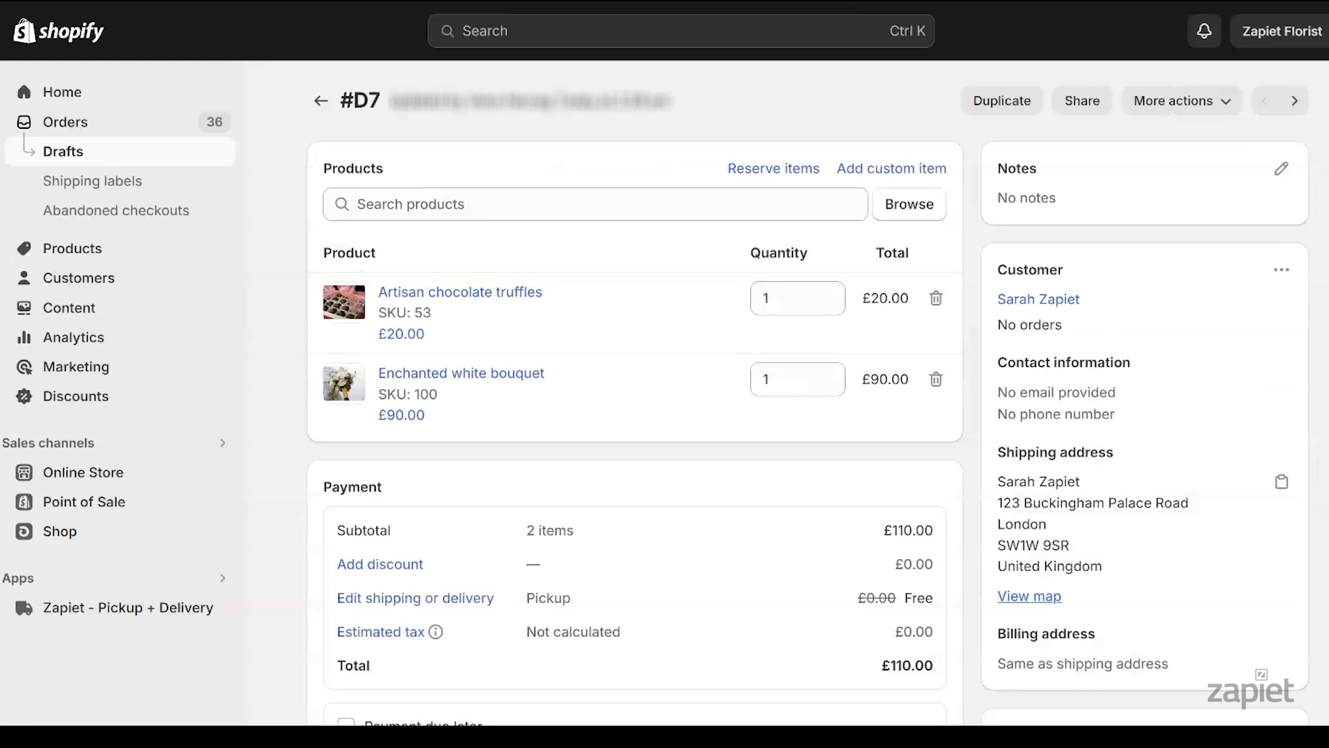
pyautogui.scroll(-2, 623, 415)
# Send the £110.00 #D7 invoice to the customer's e-mail and follow its purchase link
pyautogui.click(748, 658)
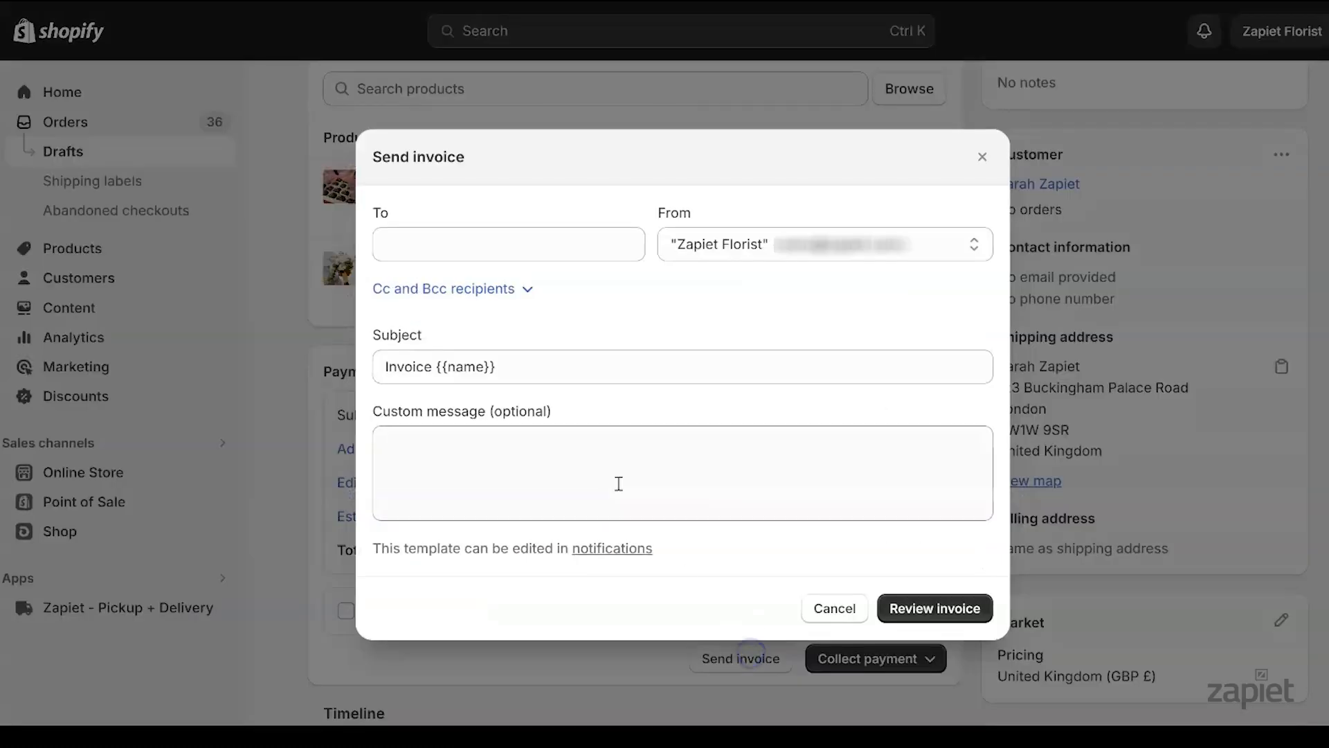
pyautogui.click(487, 255)
pyautogui.click(899, 609)
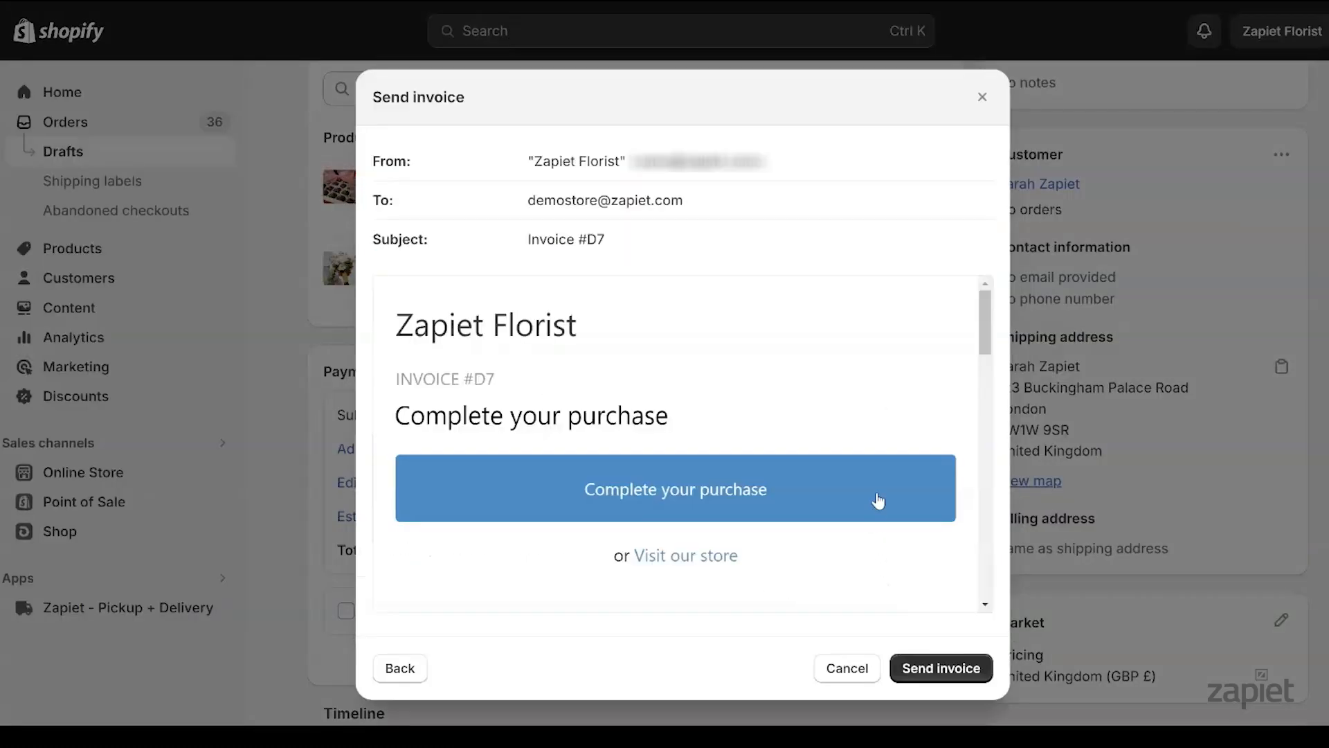
pyautogui.moveTo(986, 328); pyautogui.dragTo(982, 578)
pyautogui.click(942, 666)
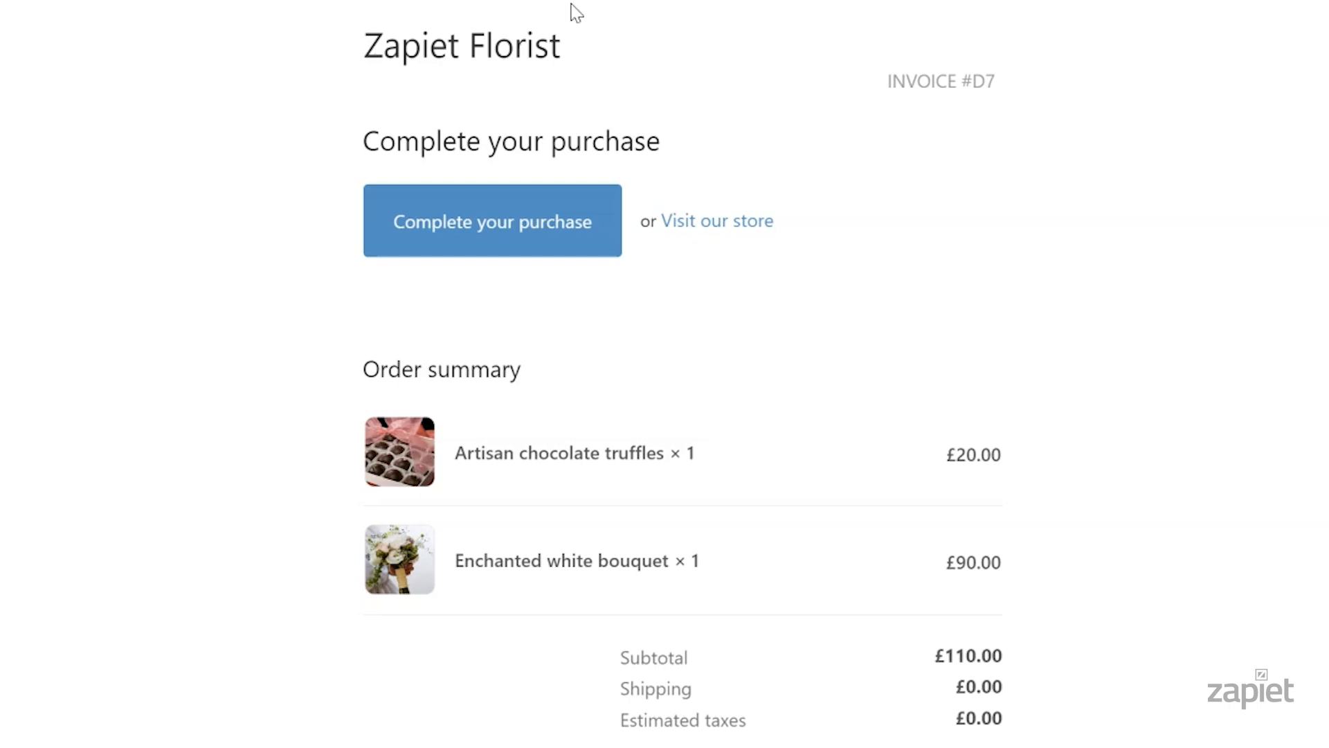
pyautogui.click(532, 217)
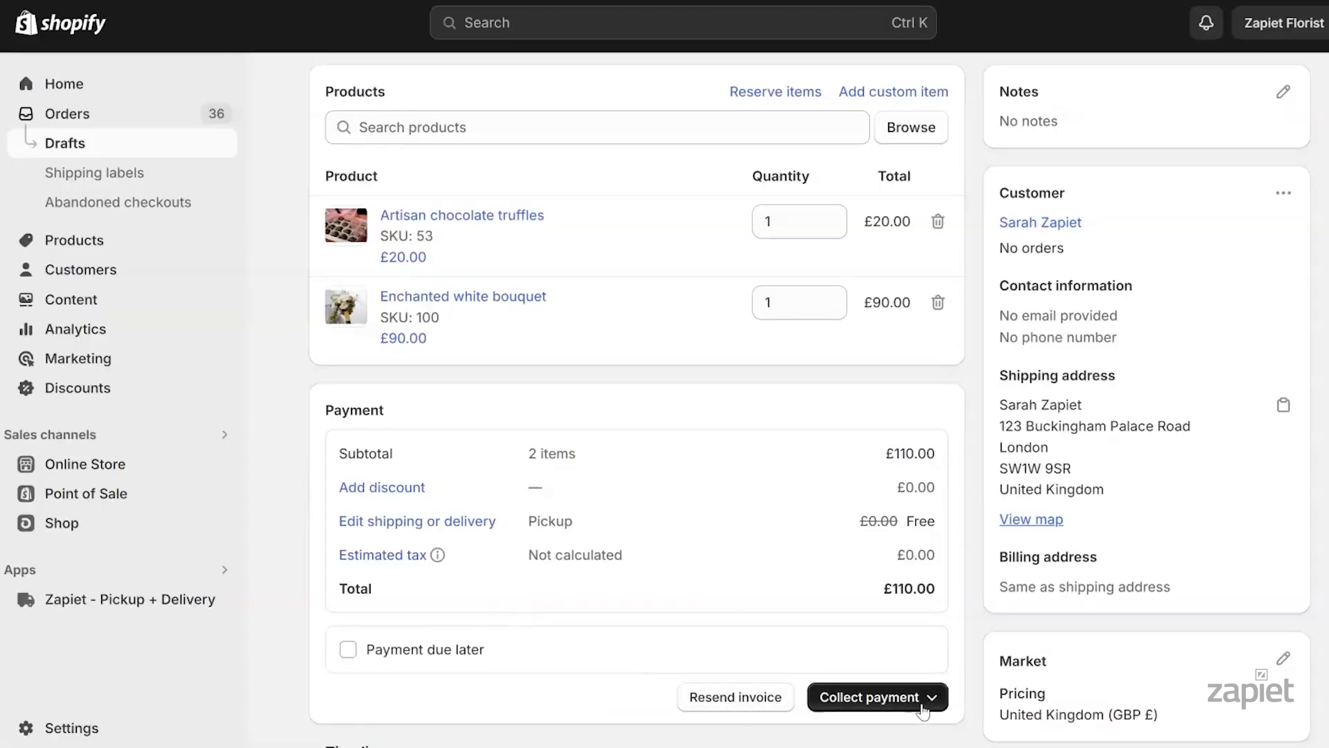
pyautogui.click(893, 698)
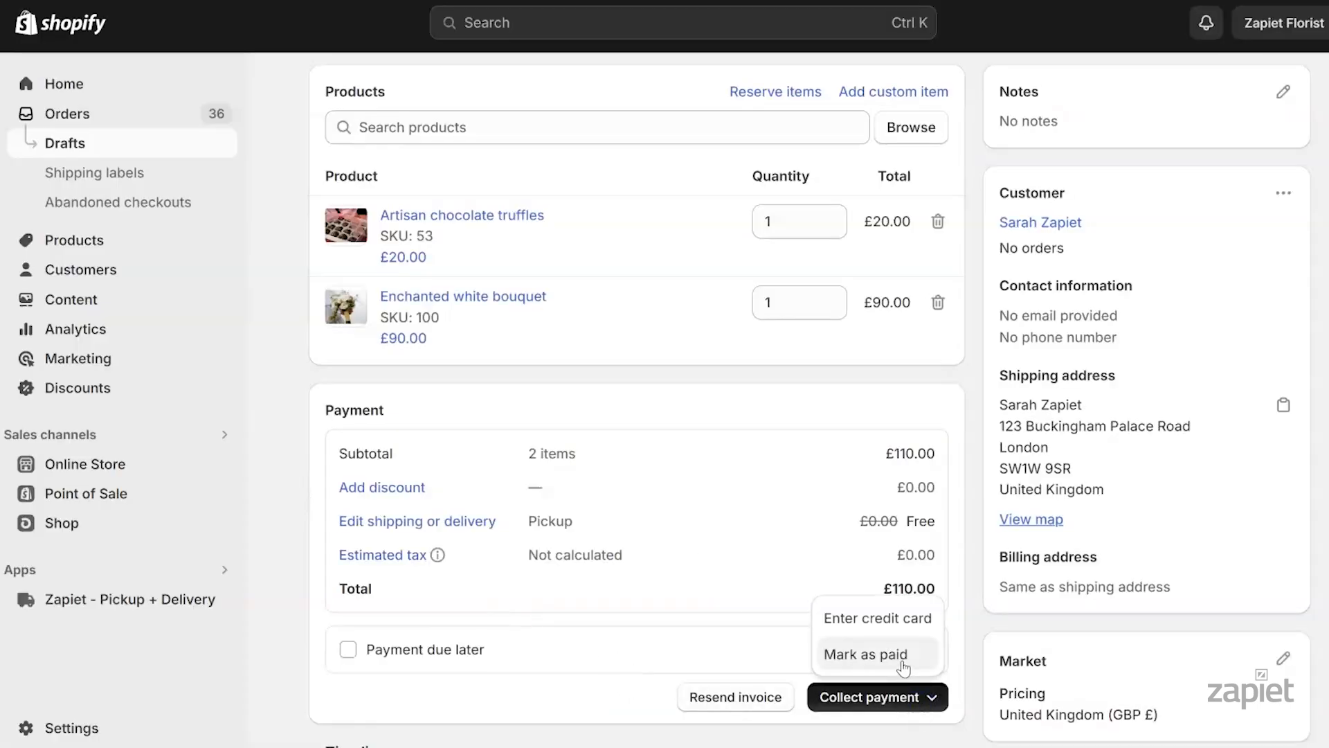
# Mark draft #D7 as paid, creating order #1037
pyautogui.click(903, 663)
pyautogui.click(931, 450)
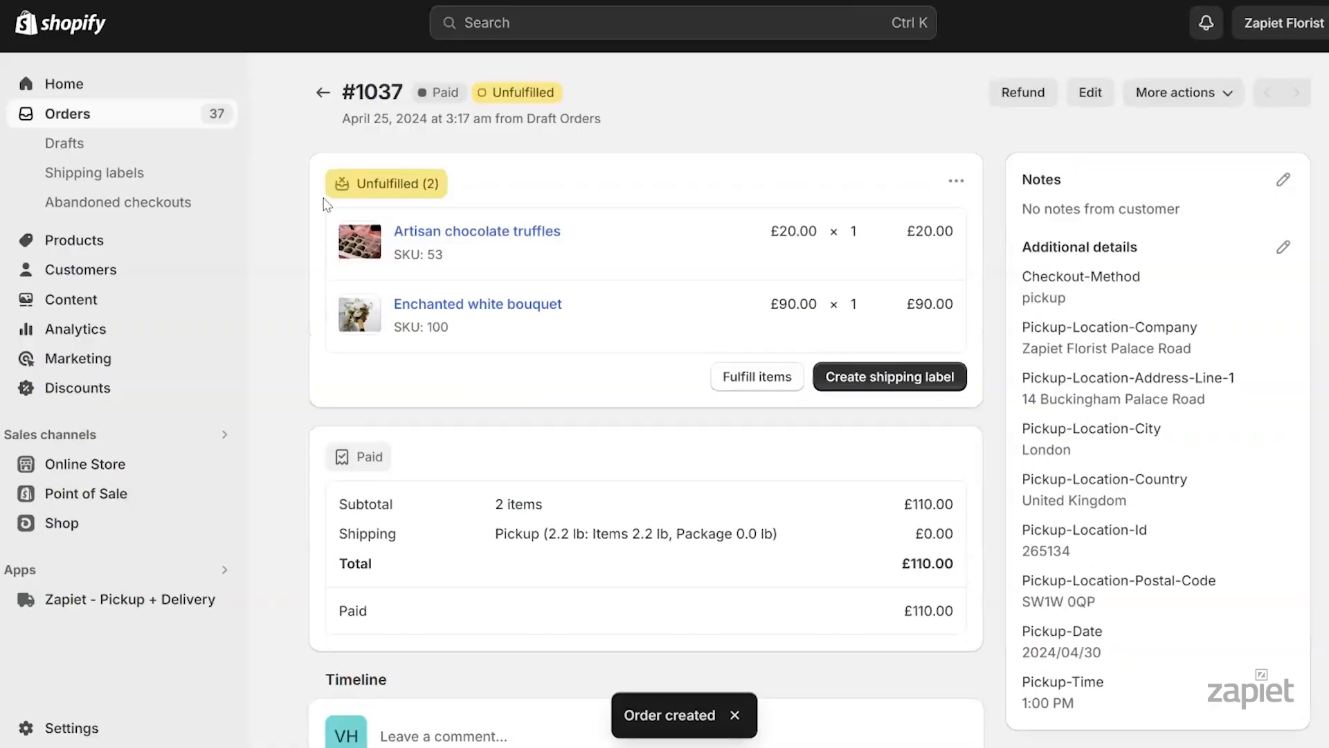
pyautogui.moveTo(344, 92); pyautogui.dragTo(406, 93)
# Check order #1037's pickup details in Zapiet - Pickup + Delivery
pyautogui.click(185, 600)
pyautogui.click(320, 196)
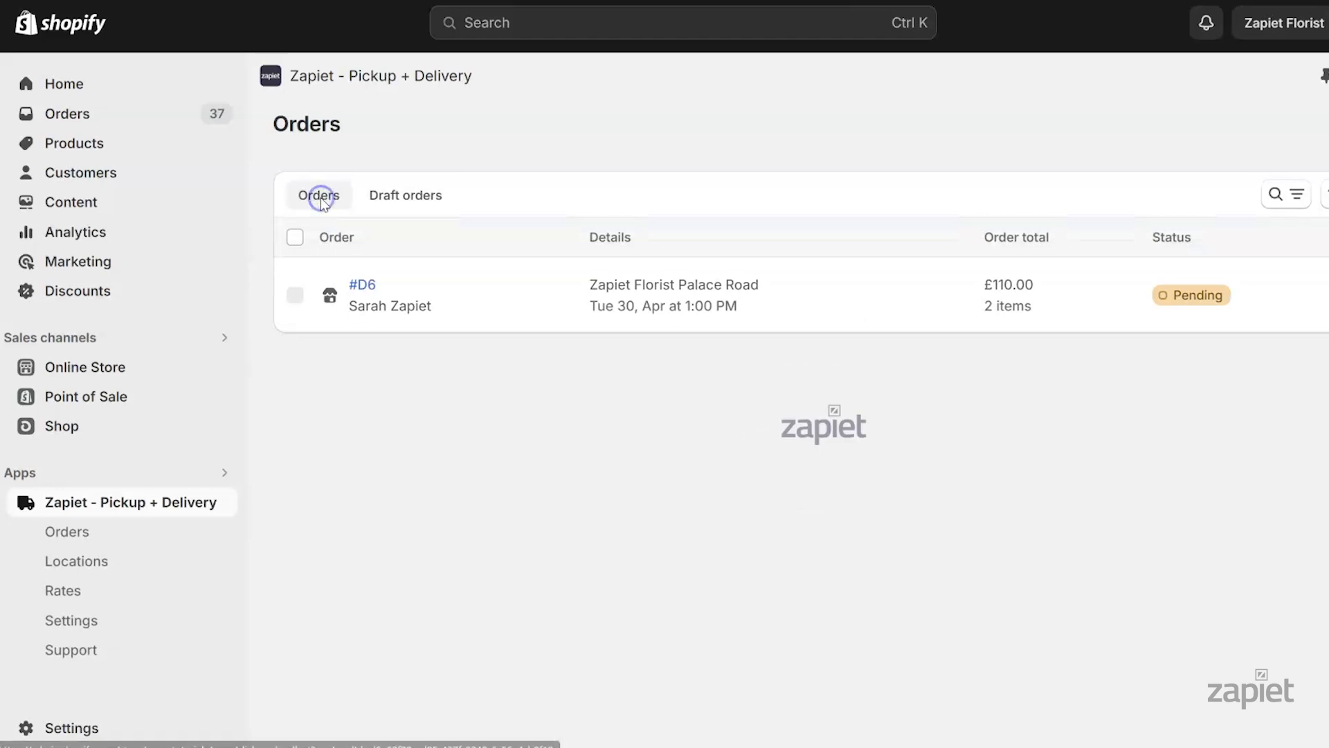
pyautogui.click(362, 289)
pyautogui.moveTo(1009, 248); pyautogui.dragTo(1192, 416)
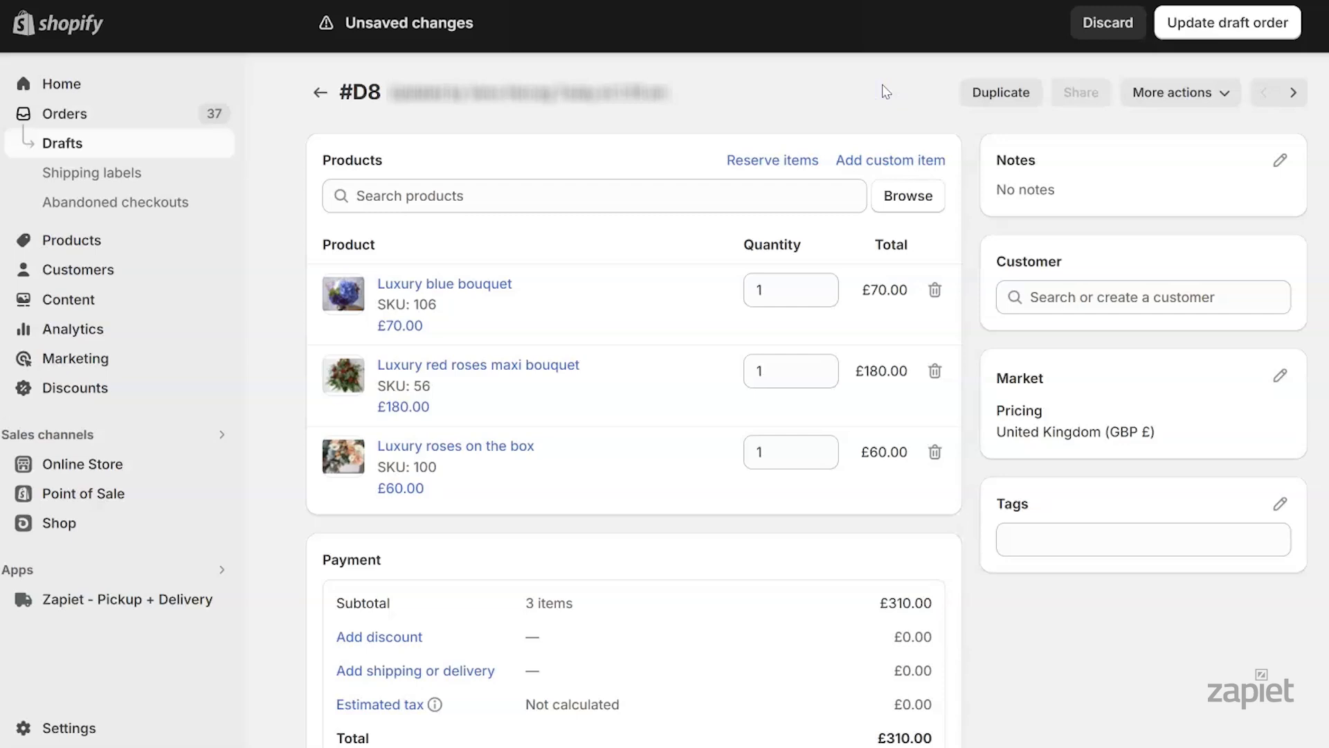
# Create and attach a new customer to #D8 with a suggested United Kingdom address
pyautogui.click(1101, 298)
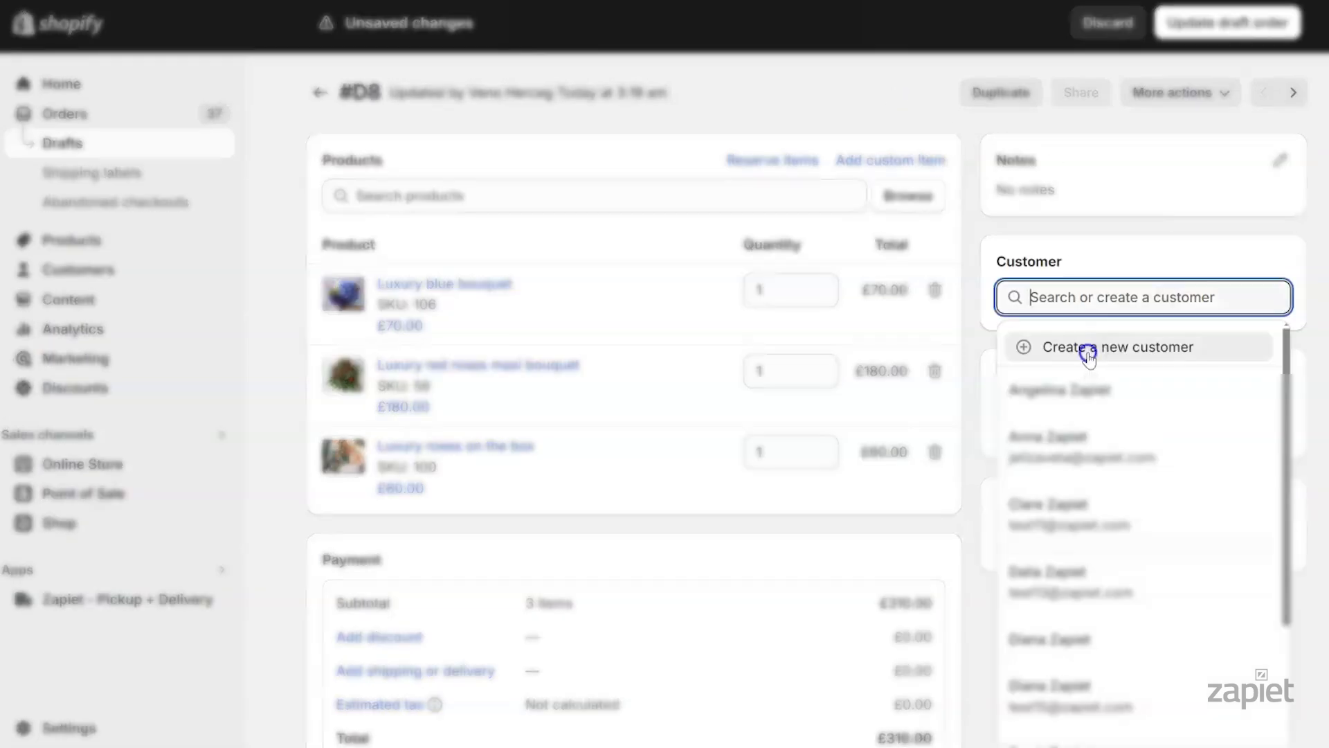
pyautogui.click(1086, 344)
pyautogui.write('Frank')
pyautogui.press('Tab')
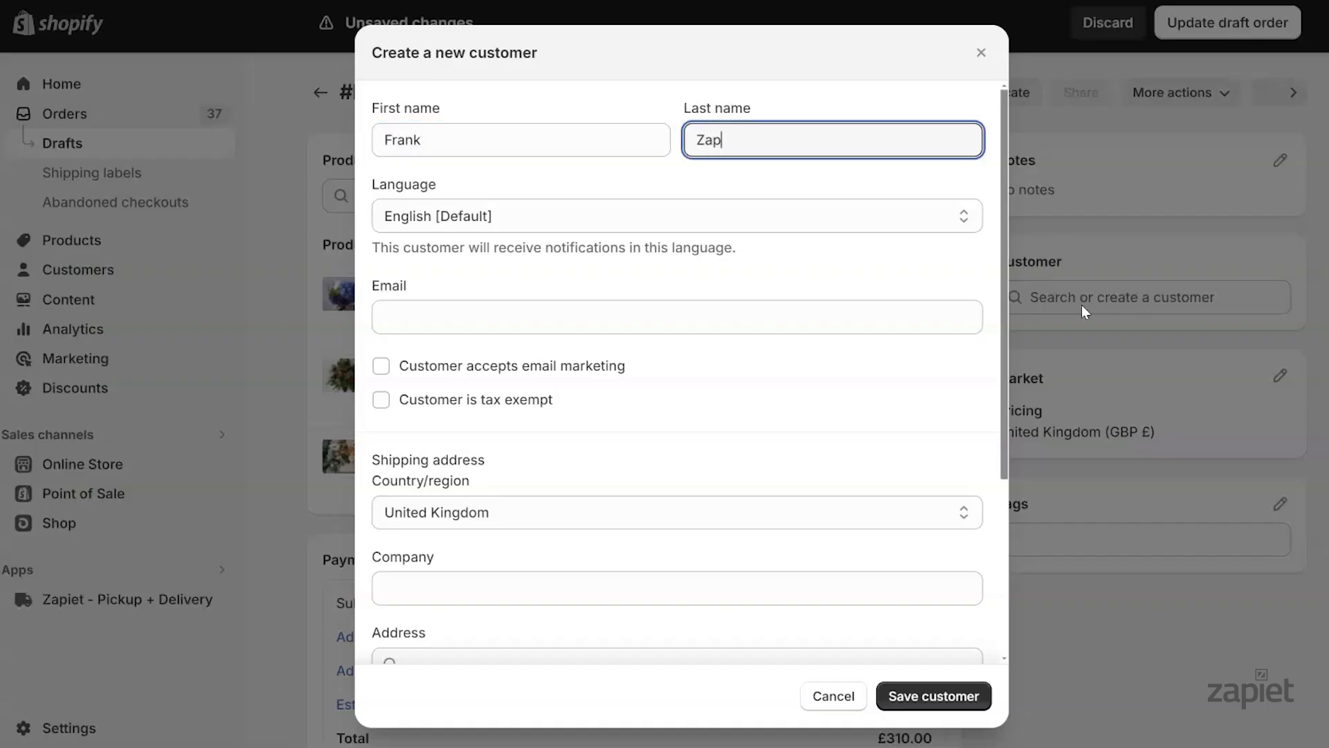
pyautogui.moveTo(1003, 394); pyautogui.dragTo(999, 571)
pyautogui.click(604, 403)
pyautogui.write('32')
pyautogui.click(584, 440)
pyautogui.click(909, 697)
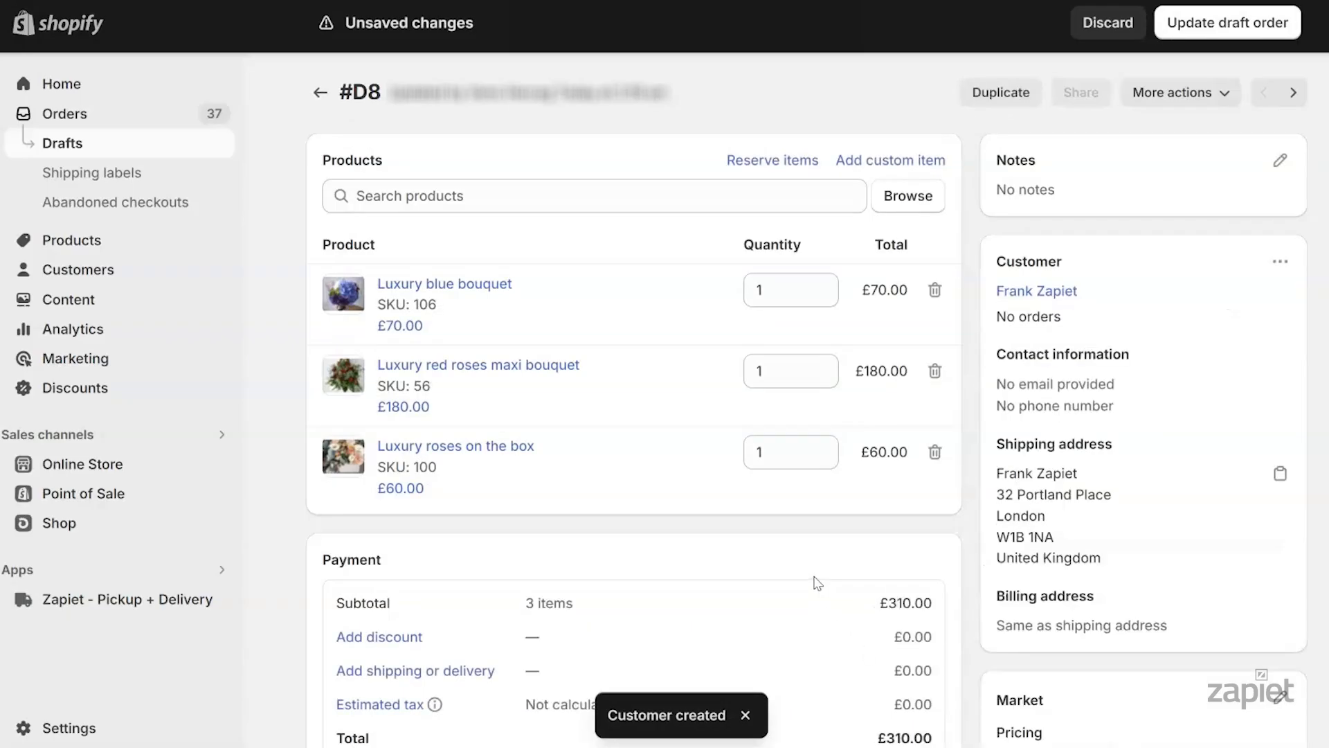
# Apply the £5.00 Delivery rate to #D8, bringing it to £315.00, and update the draft
pyautogui.click(452, 670)
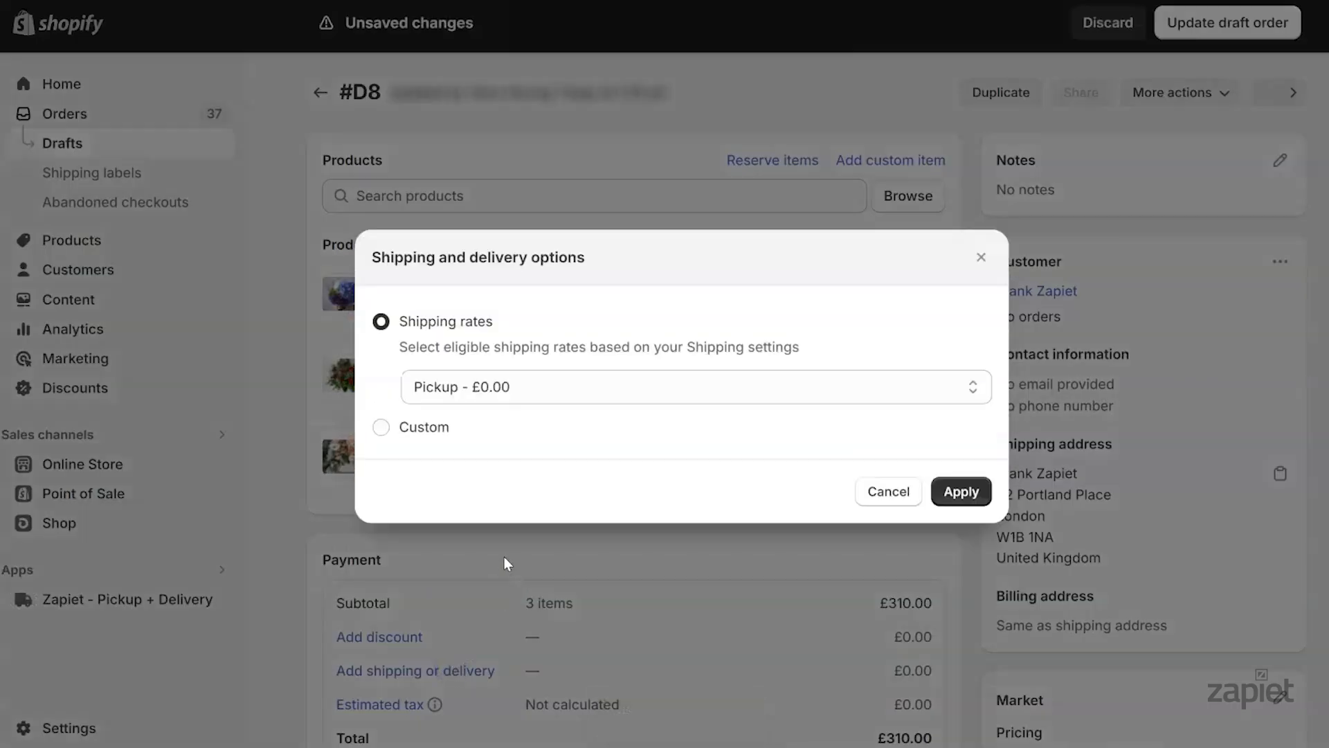
pyautogui.click(506, 389)
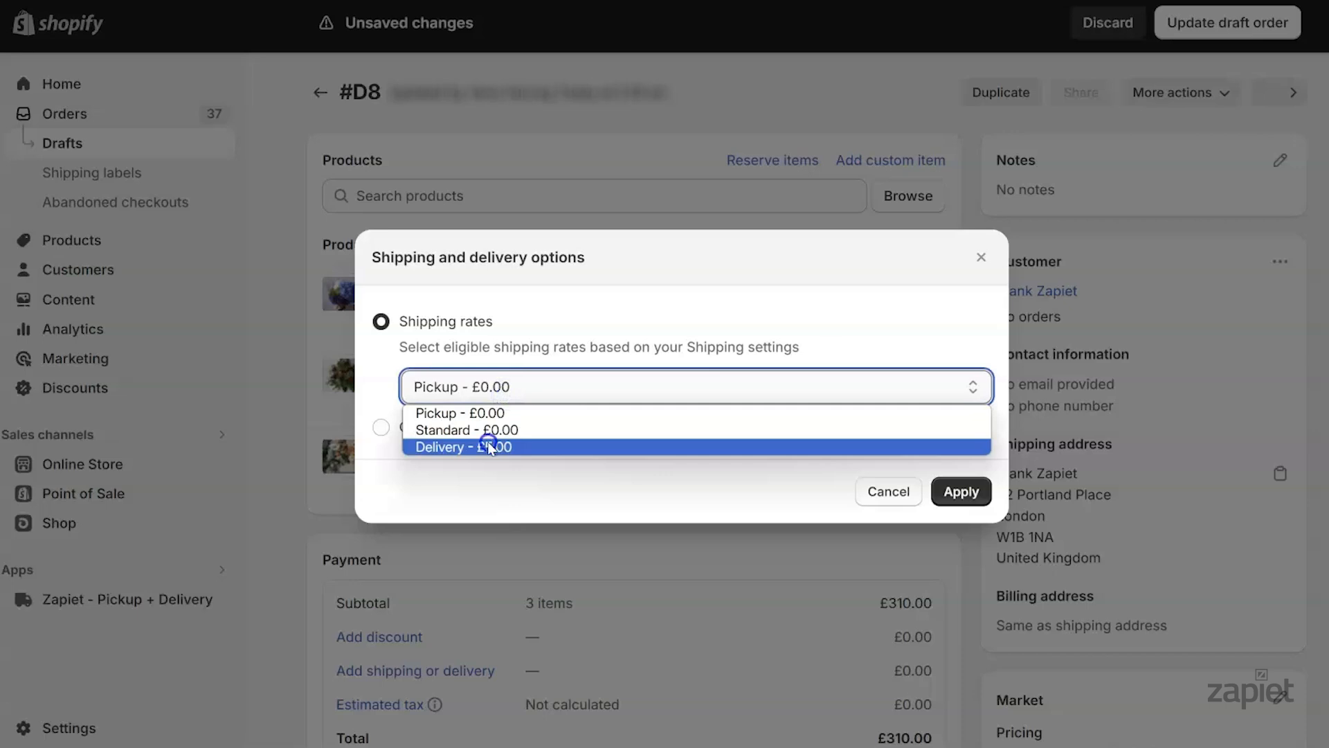
pyautogui.click(489, 447)
pyautogui.click(979, 497)
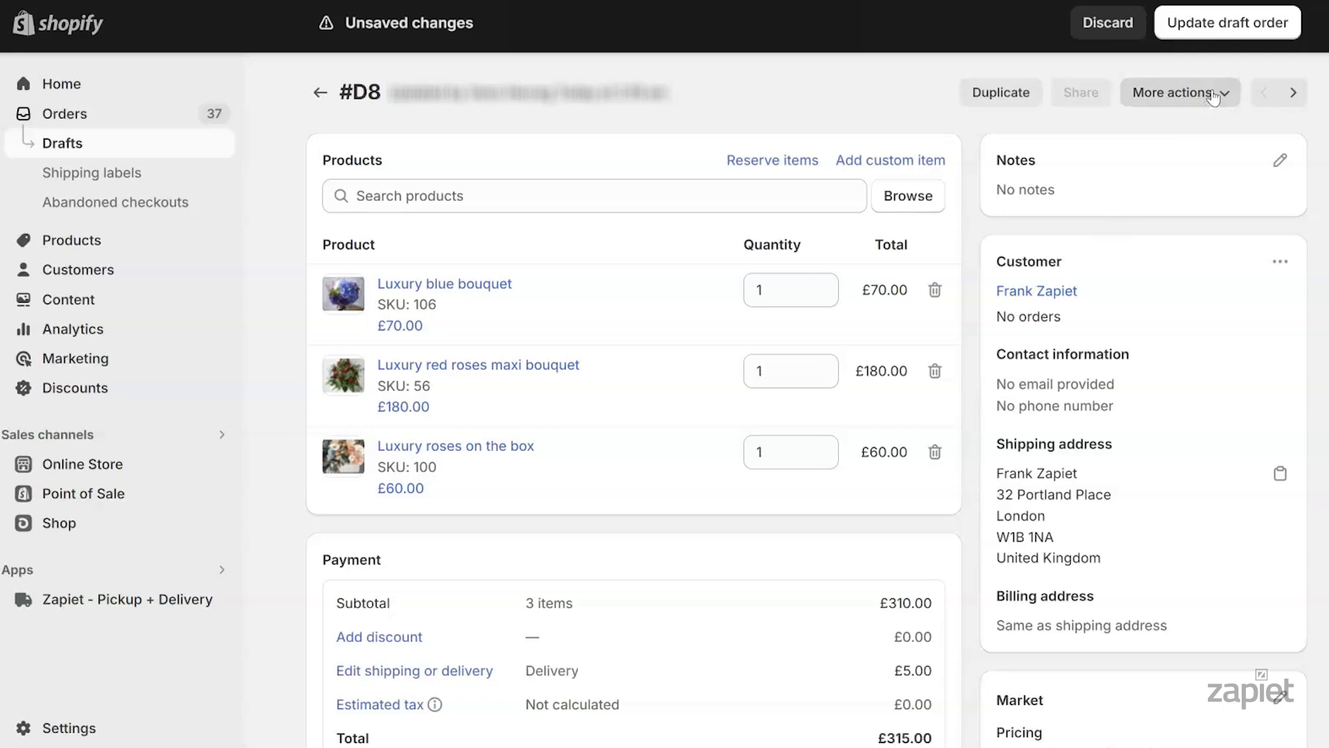
pyautogui.click(1237, 28)
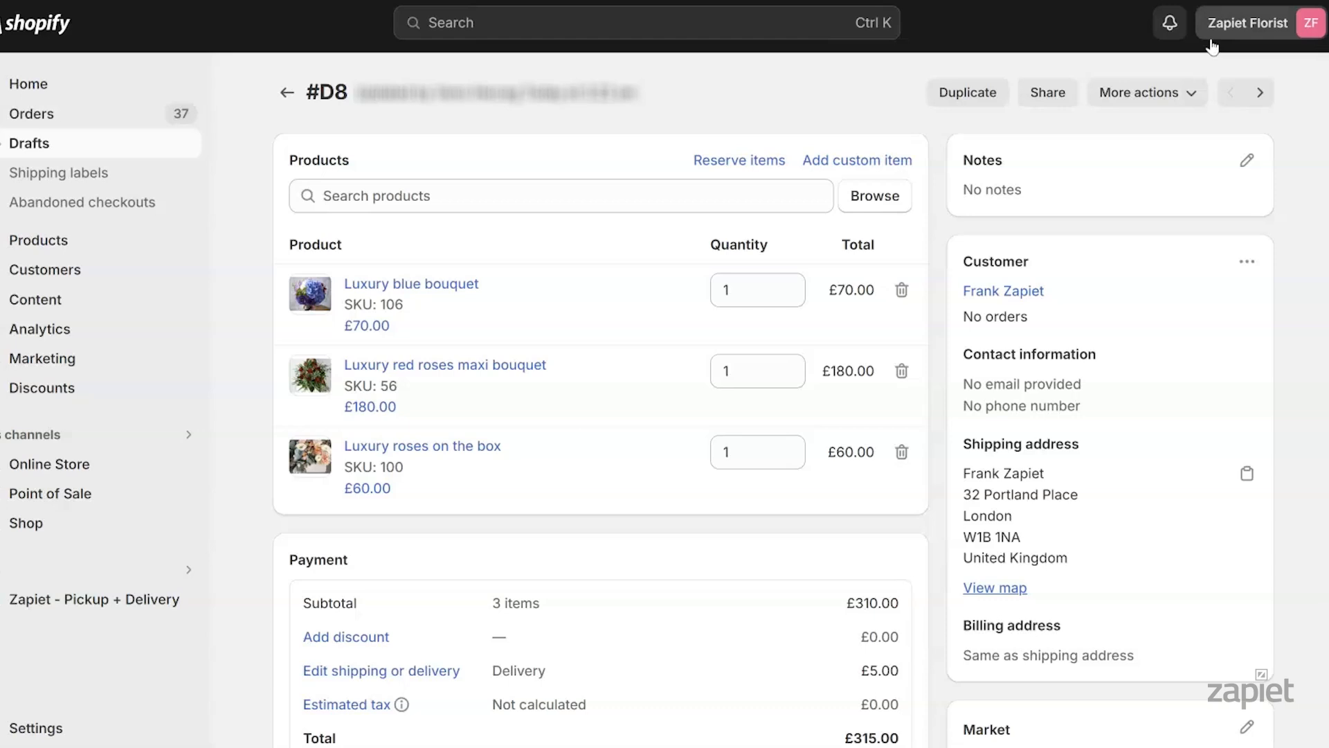
# In Zapiet, schedule #D8 for delivery from Zapiet Florist on May 6, 2024, 4:45 PM–9:00 PM
pyautogui.click(1149, 92)
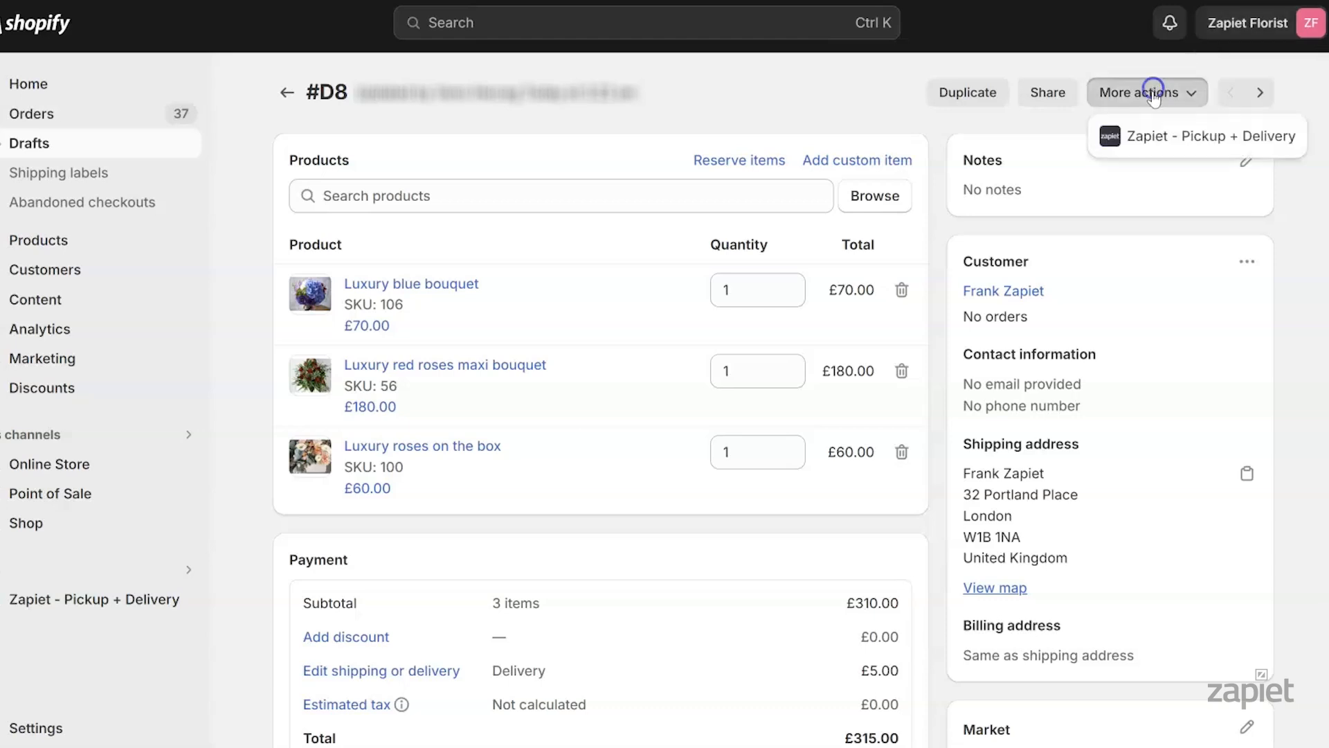
pyautogui.click(1147, 136)
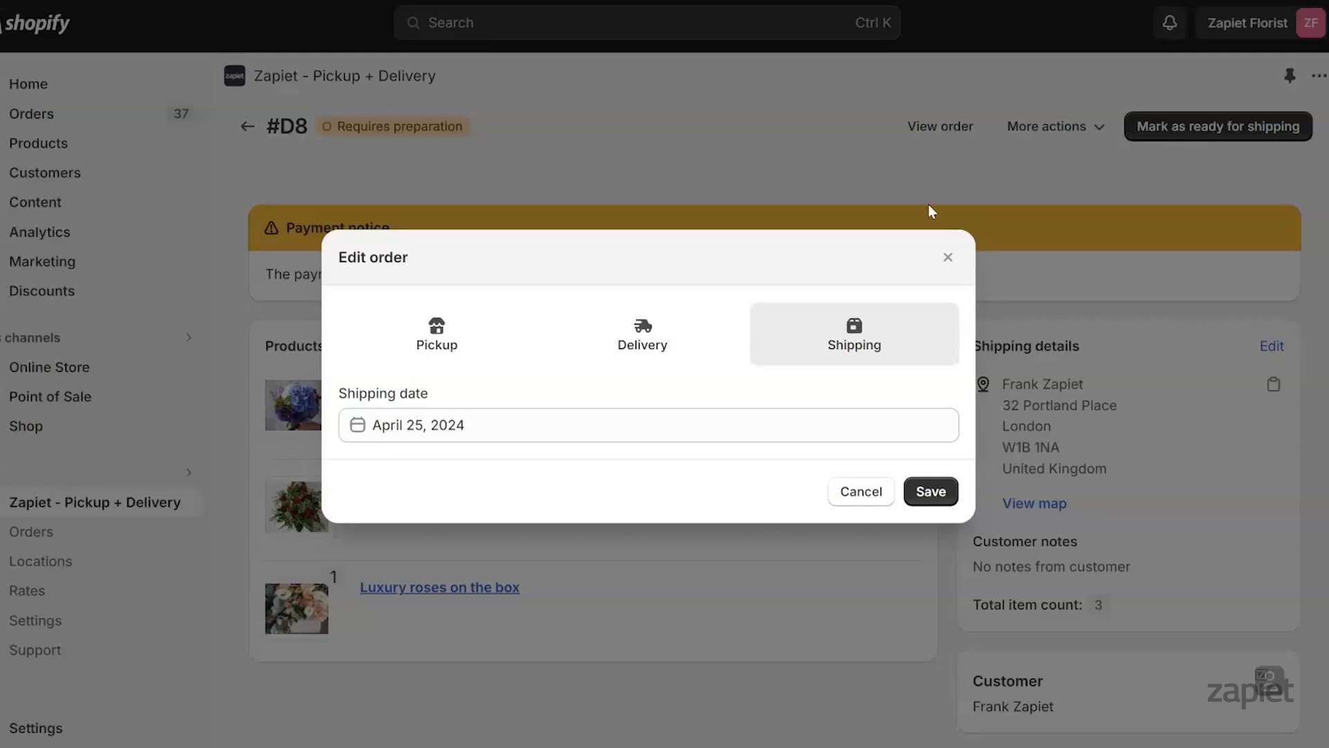
pyautogui.click(599, 350)
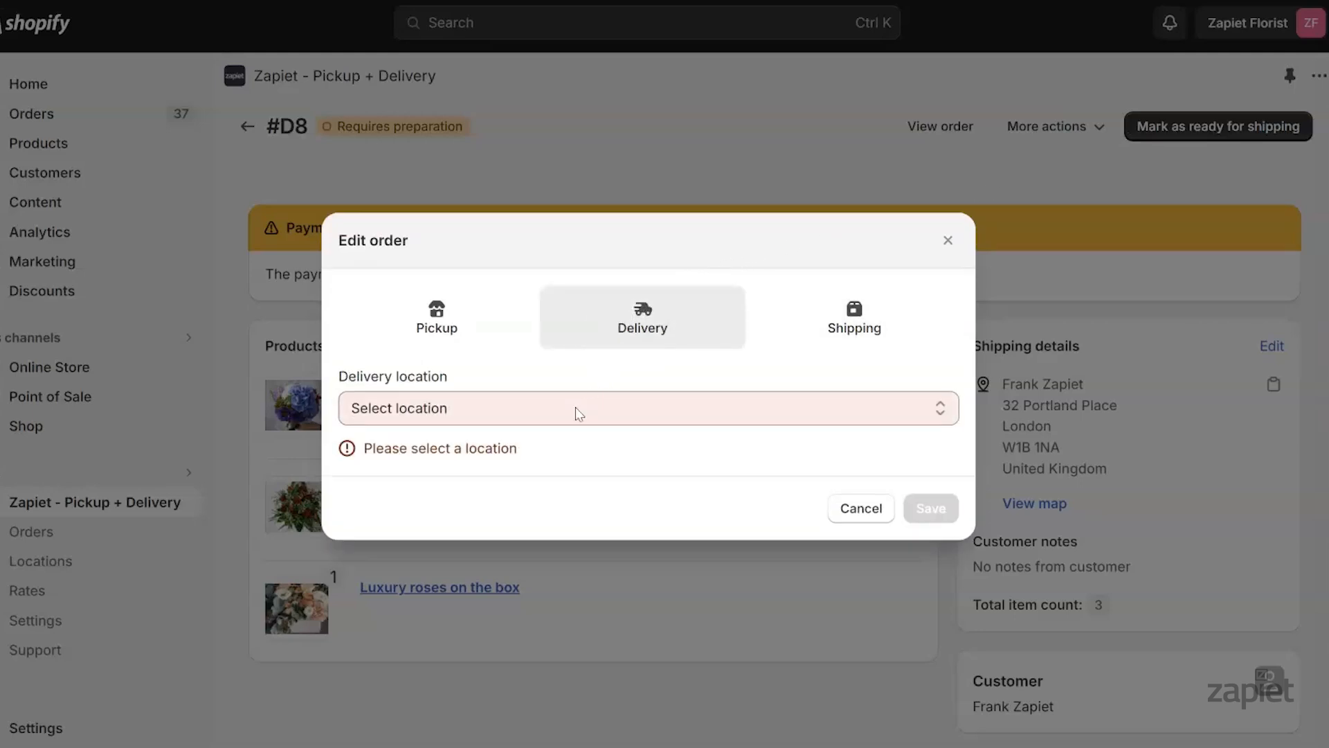
pyautogui.click(579, 413)
pyautogui.click(516, 453)
pyautogui.click(516, 456)
pyautogui.click(626, 405)
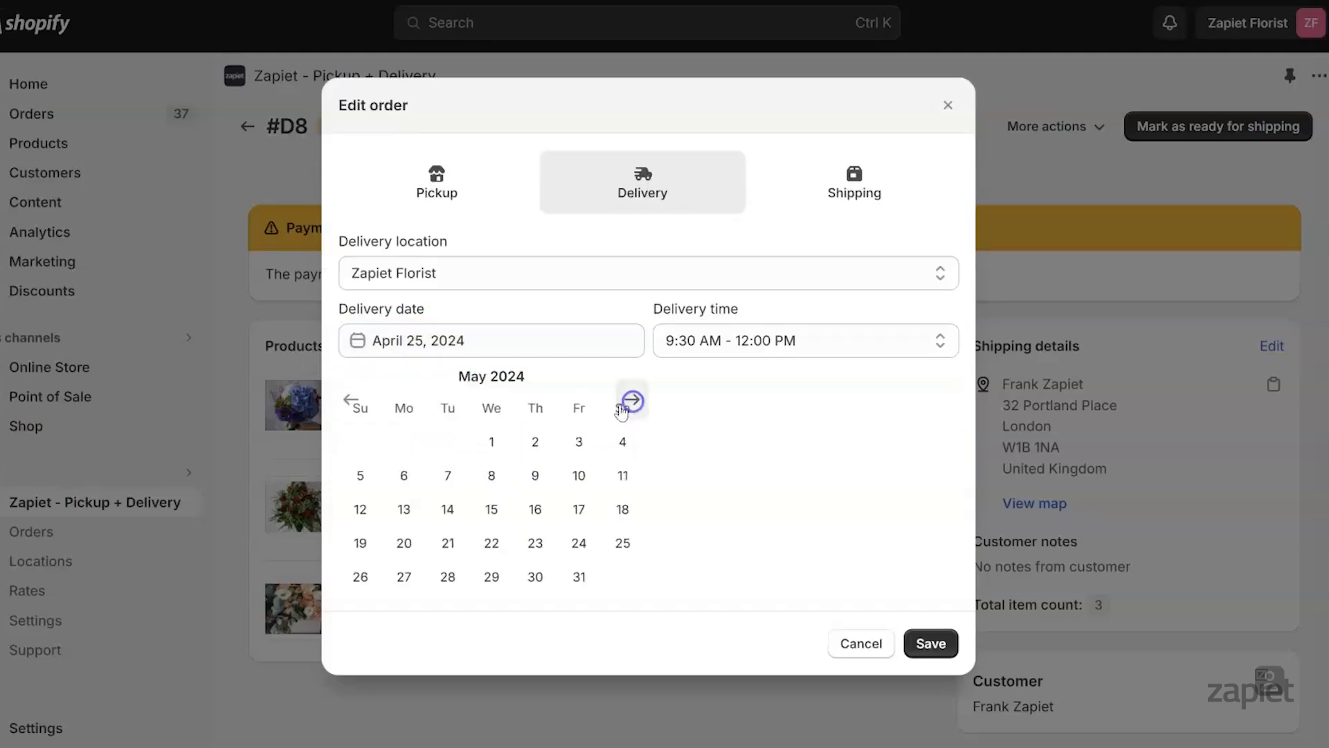
pyautogui.click(404, 475)
pyautogui.click(740, 460)
pyautogui.click(721, 500)
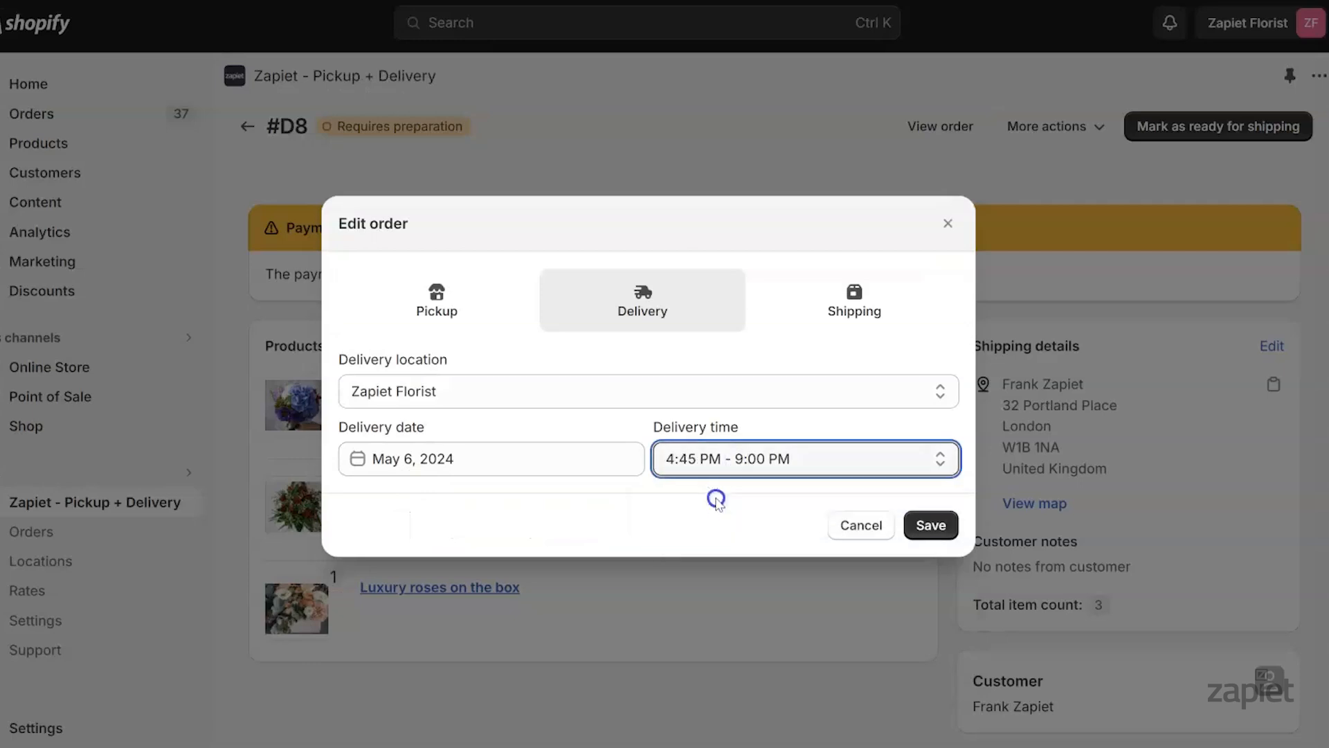
pyautogui.click(931, 526)
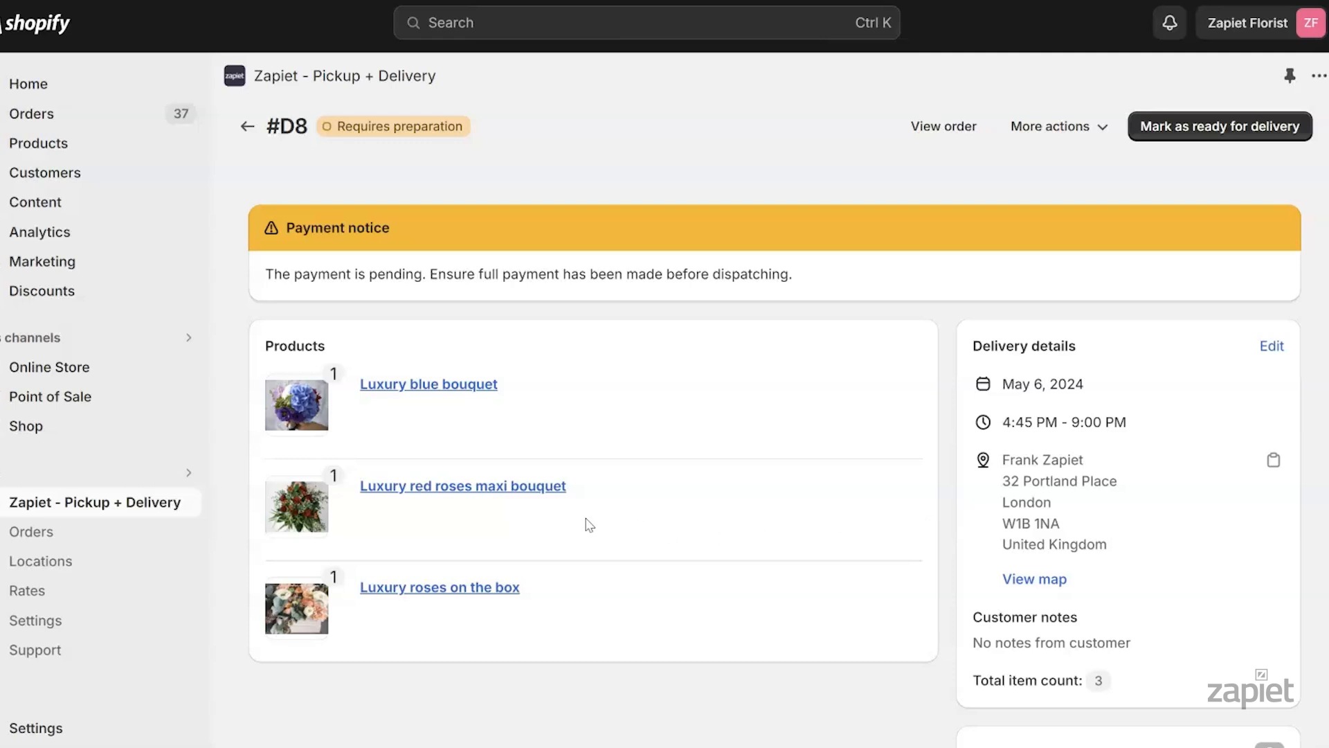
# Verify #D8's Mon 6 May delivery details under Zapiet's draft orders
pyautogui.click(65, 528)
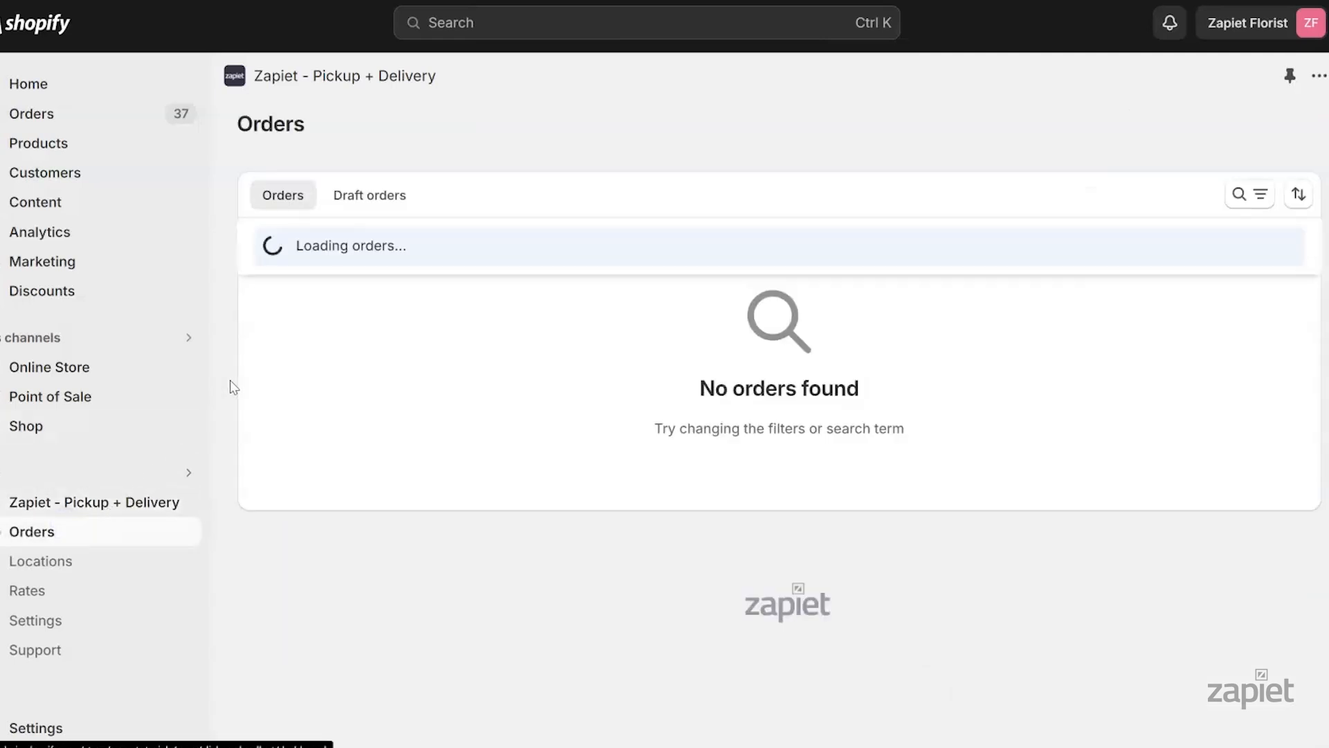
pyautogui.click(379, 196)
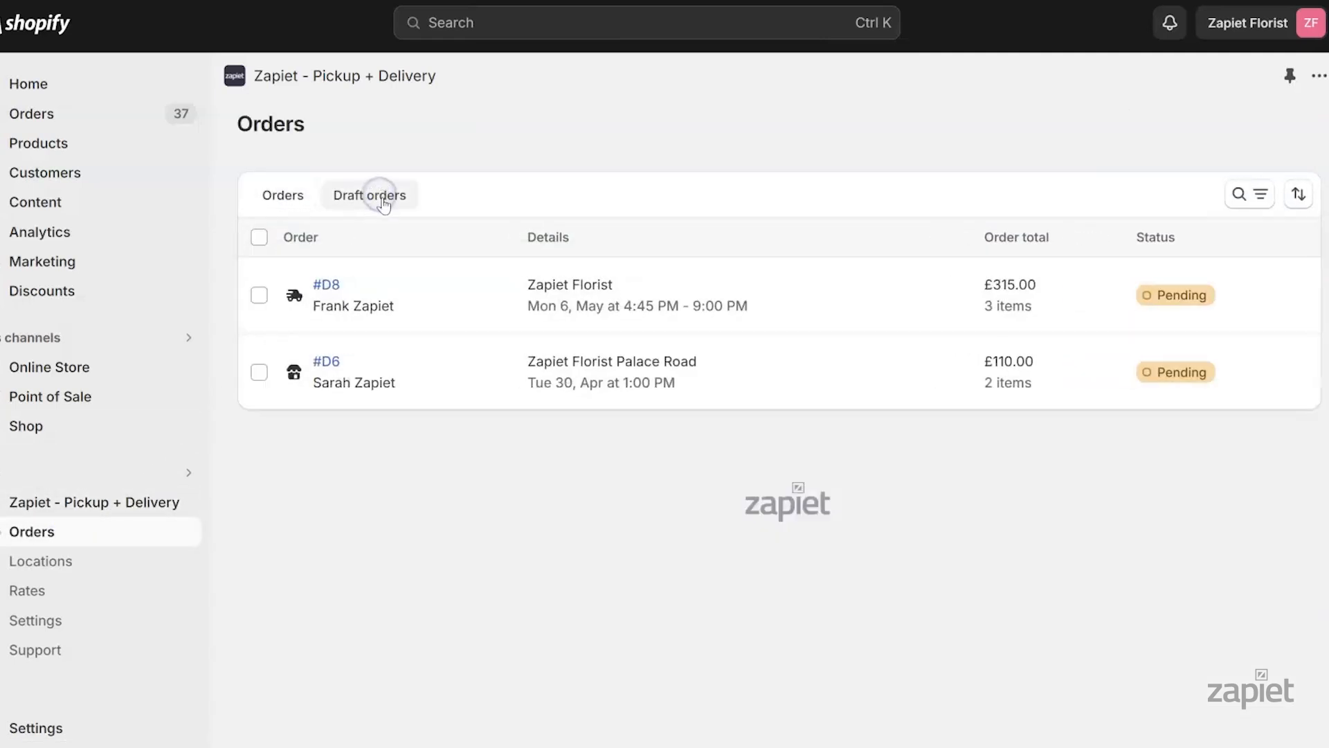
pyautogui.click(326, 286)
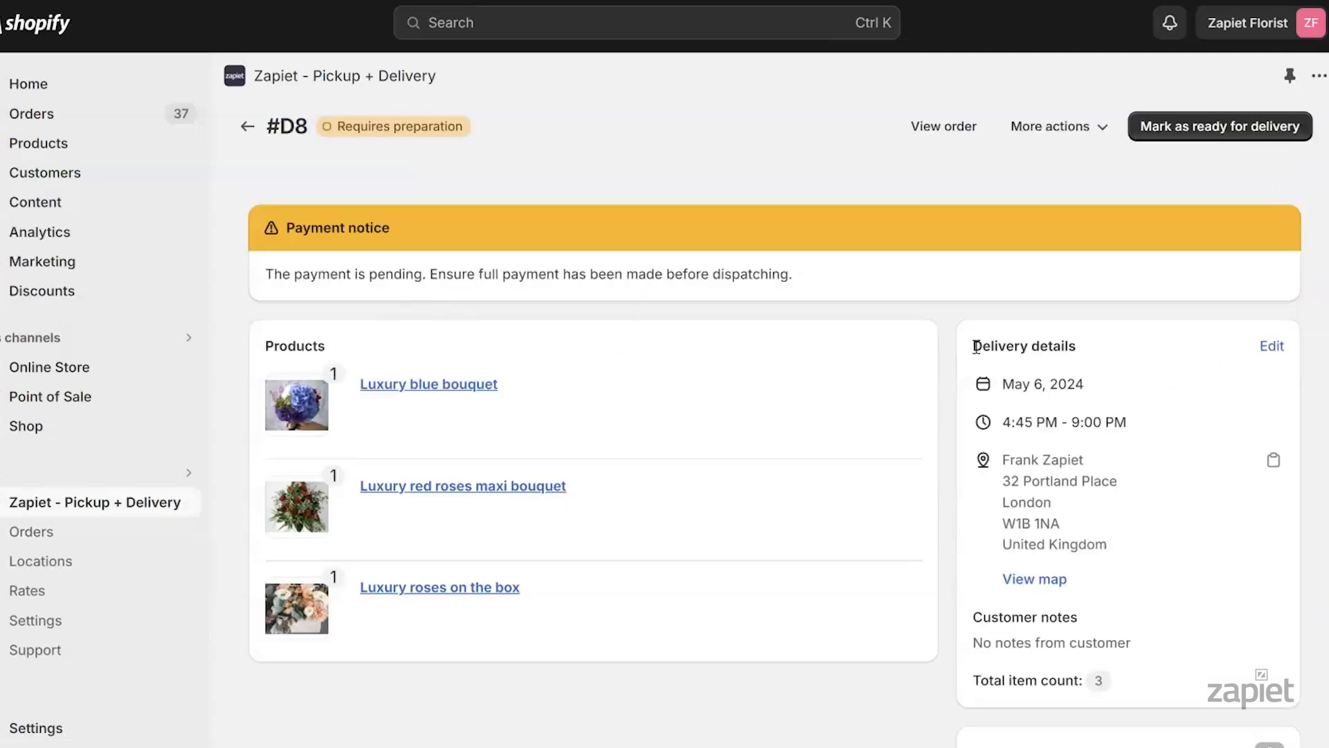
pyautogui.moveTo(979, 346); pyautogui.dragTo(1177, 541)
pyautogui.click(1176, 540)
# Reopen draft #D8 in Shopify and start its invoice, entering the recipient e-mail
pyautogui.click(103, 112)
pyautogui.click(96, 144)
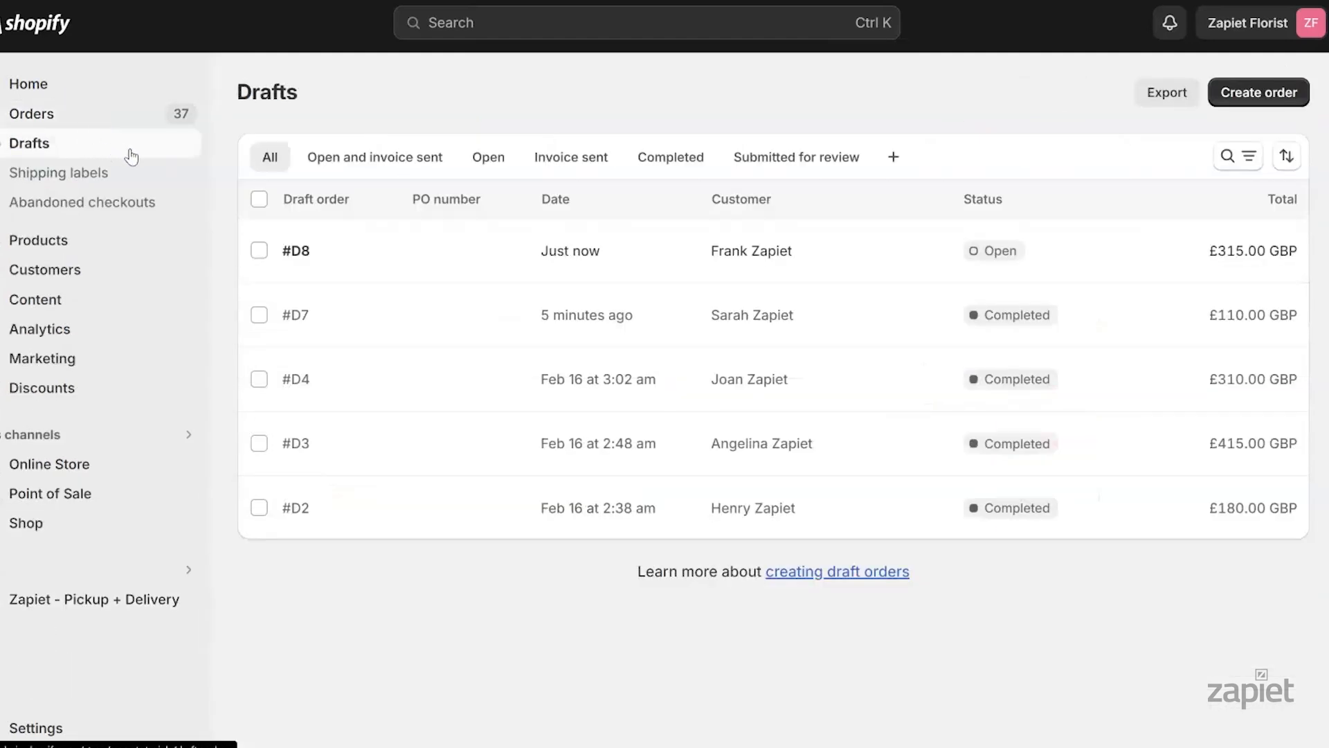
pyautogui.click(296, 252)
pyautogui.scroll(-2, 1013, 457)
pyautogui.click(706, 695)
pyautogui.click(471, 241)
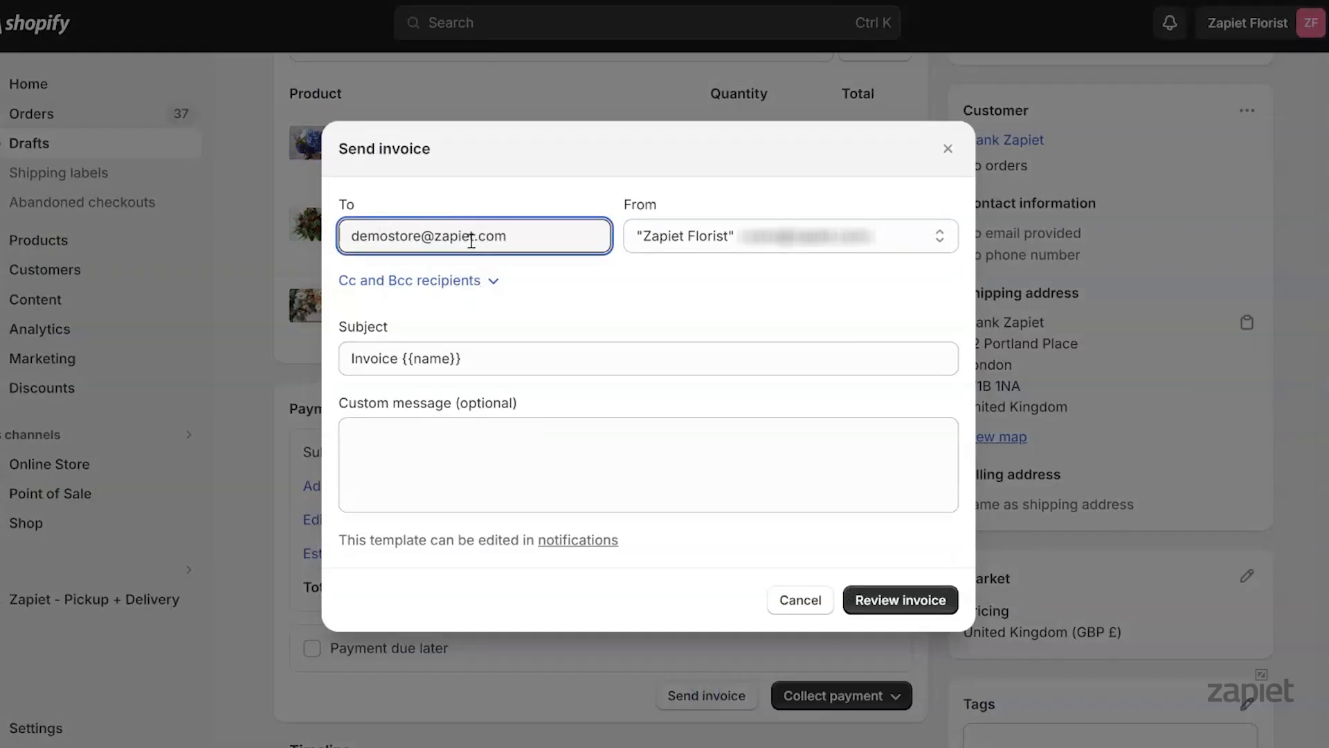
# Send draft #D8's invoice to the store's e-mail address after previewing it
pyautogui.click(874, 597)
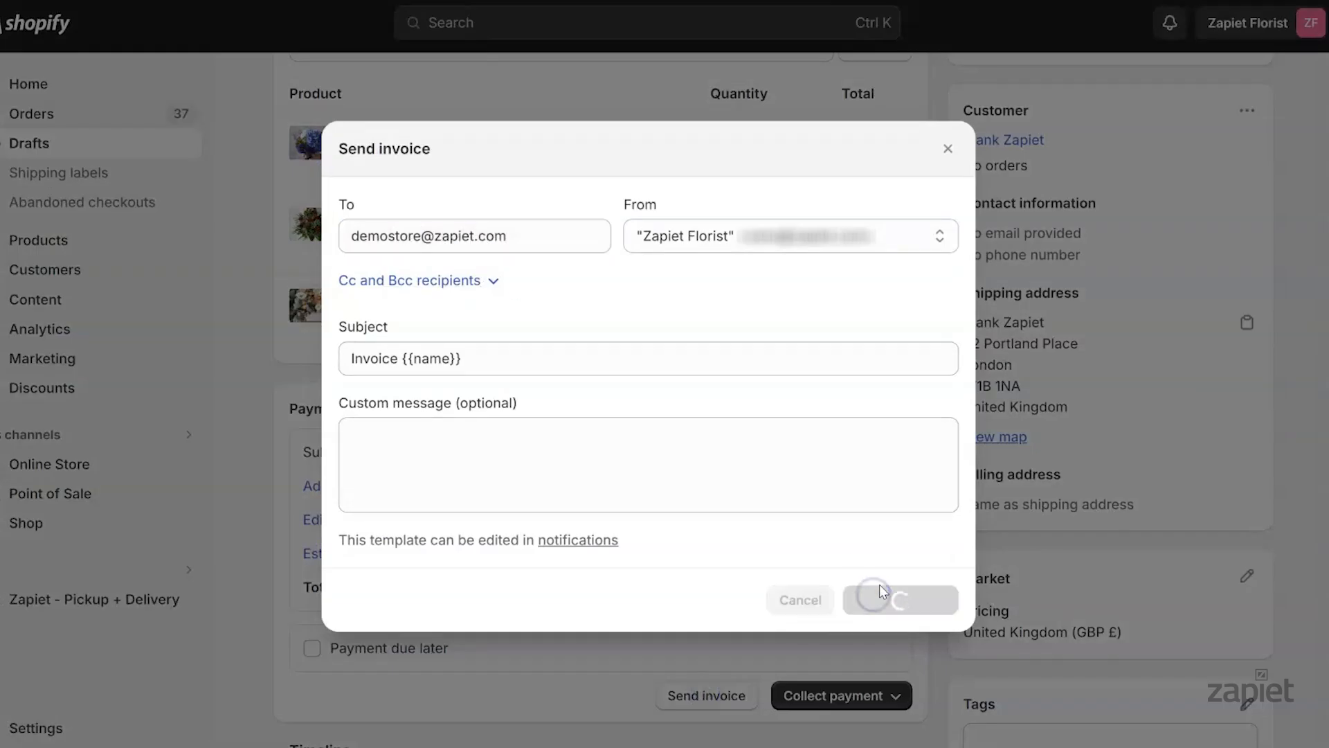
pyautogui.moveTo(953, 317); pyautogui.dragTo(952, 584)
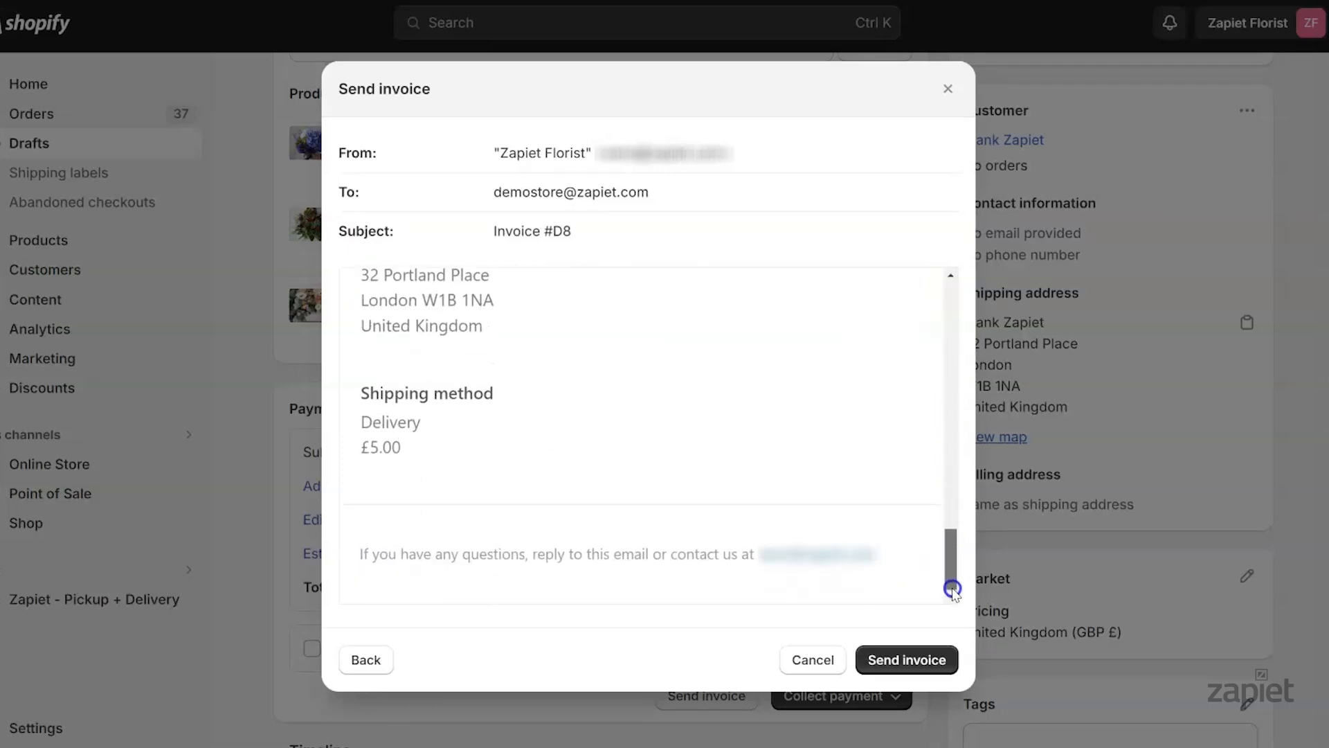
pyautogui.click(934, 661)
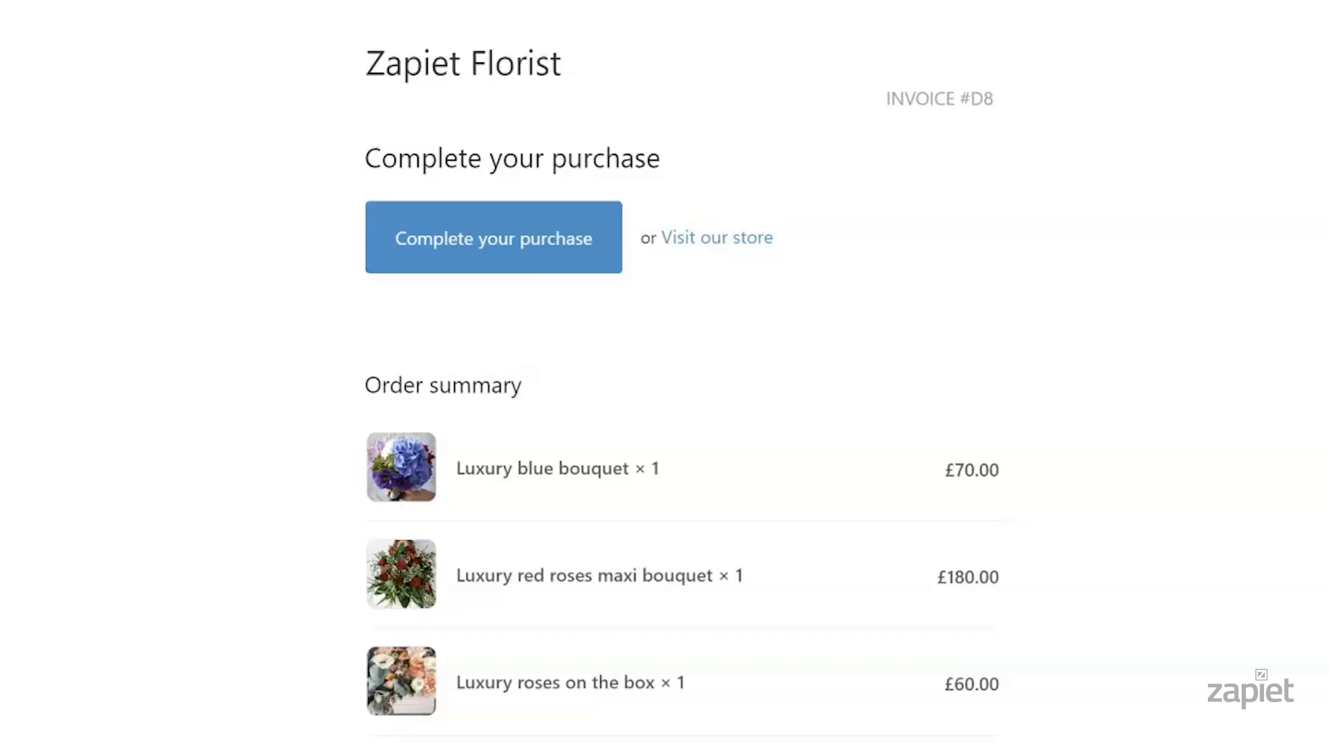
# Open the invoice checkout and confirm Delivery at £5.00 with a £315.00 total
pyautogui.click(512, 251)
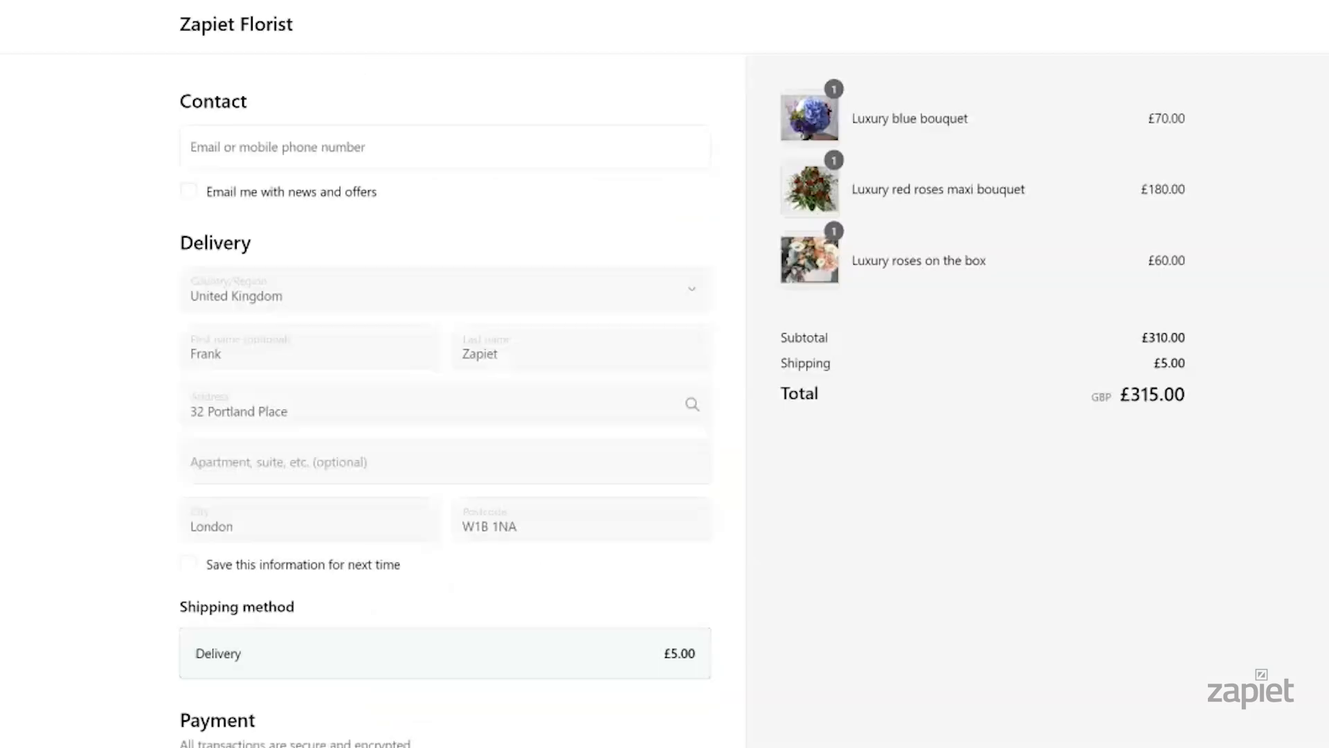
pyautogui.scroll(-2, 513, 373)
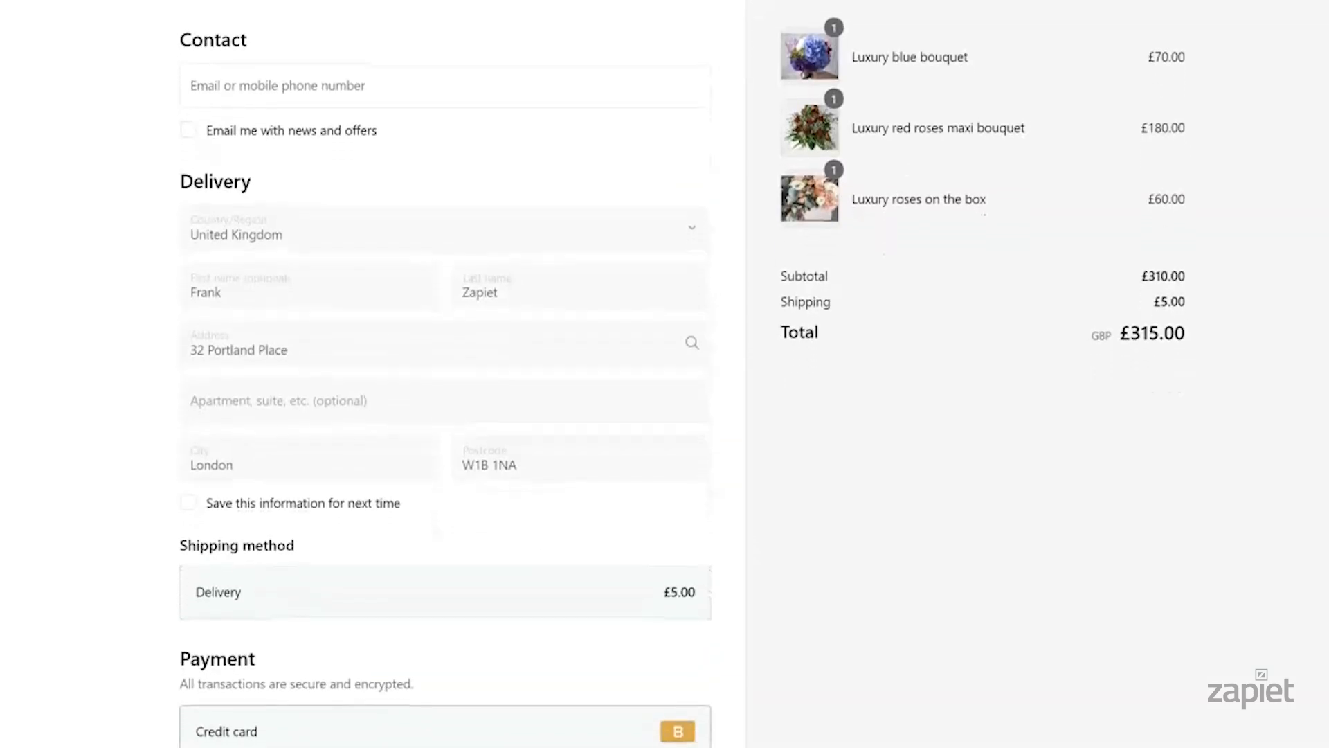
pyautogui.scroll(-3, 446, 374)
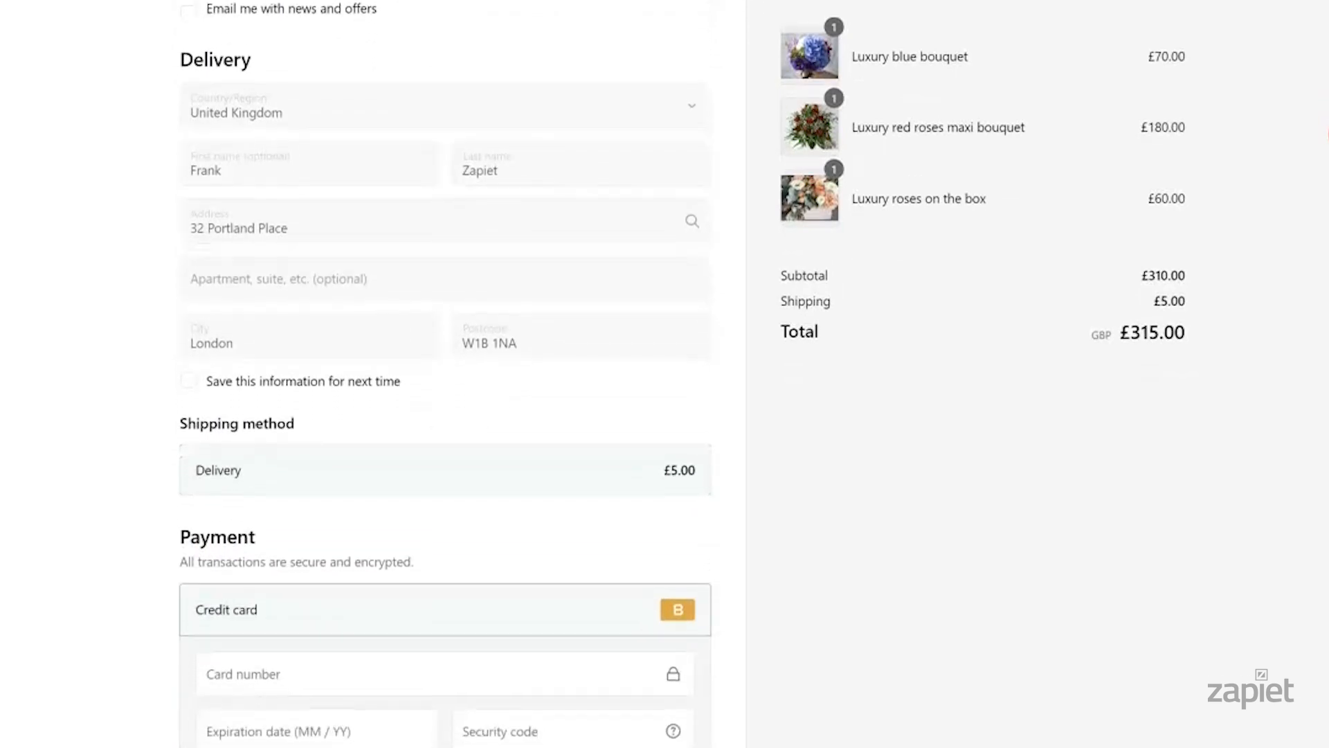
pyautogui.scroll(-1, 445, 373)
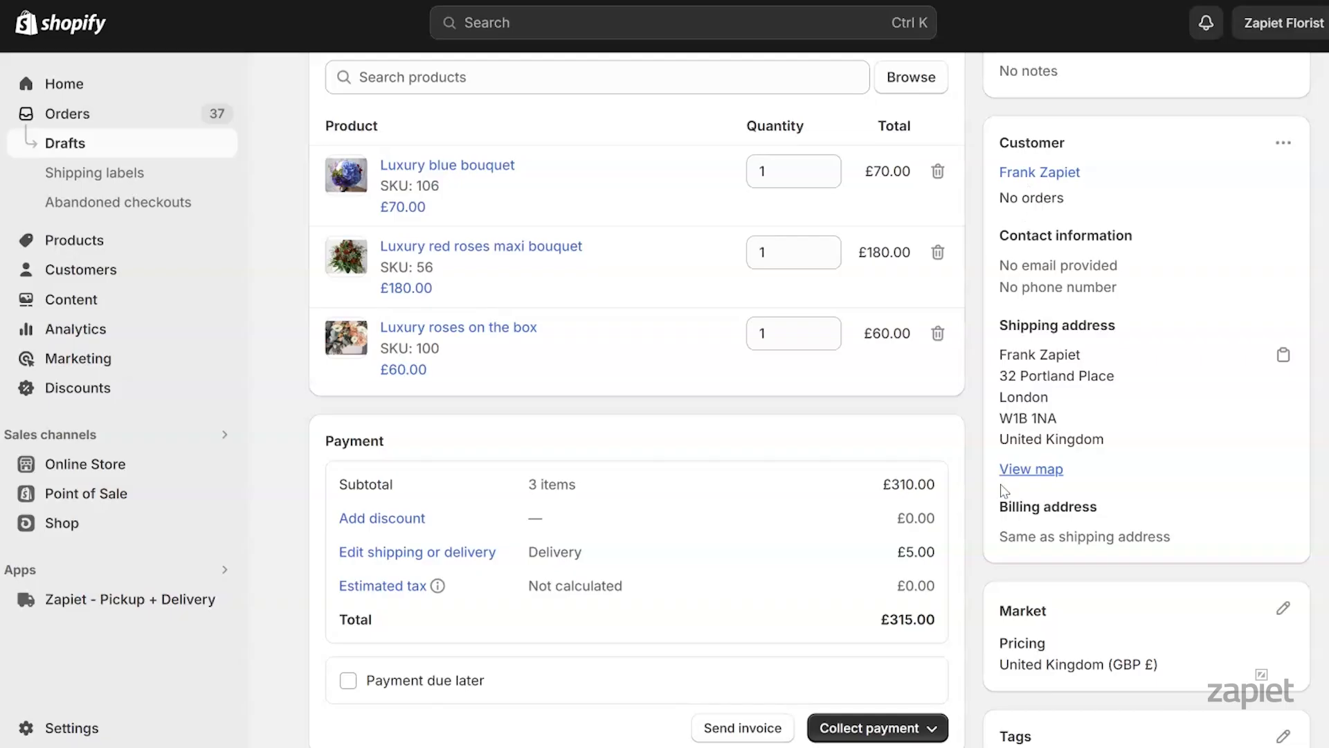
# Mark draft #D8 as paid and create order #1038
pyautogui.click(928, 726)
pyautogui.click(897, 687)
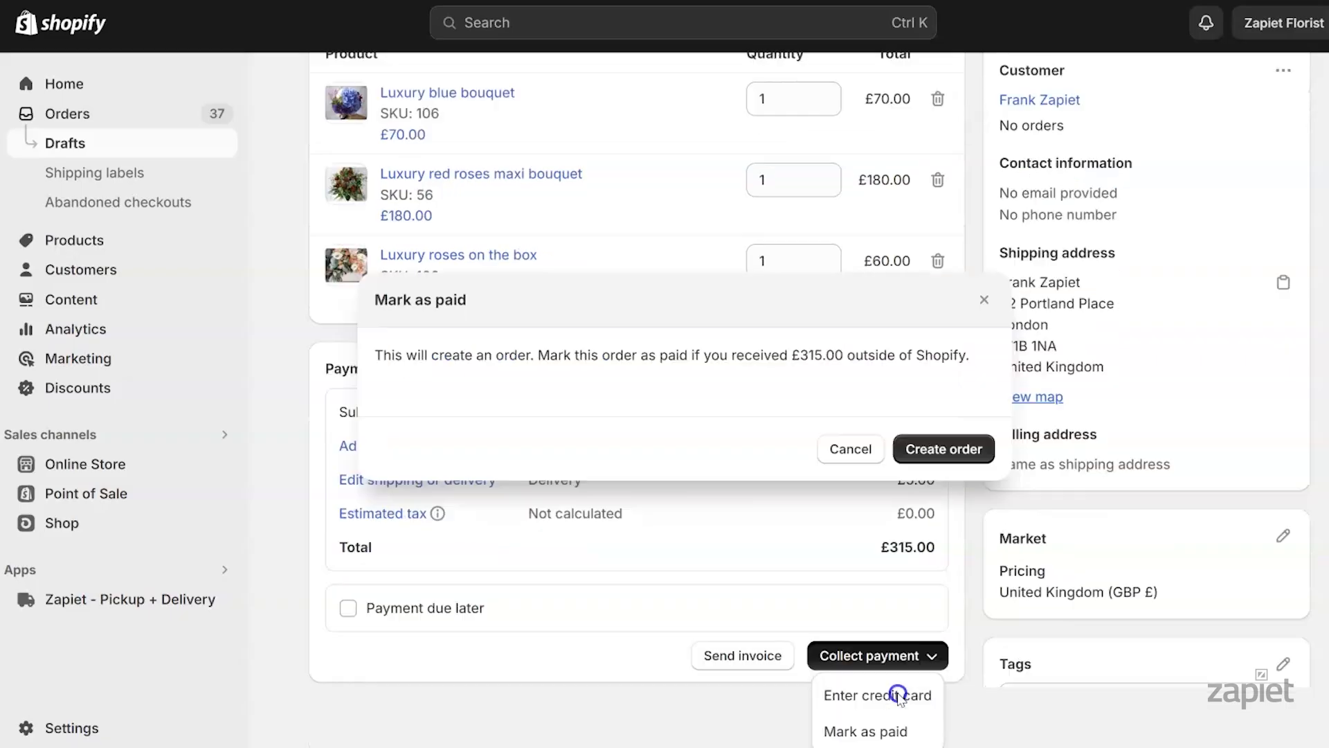
pyautogui.click(924, 452)
pyautogui.moveTo(340, 92); pyautogui.dragTo(414, 92)
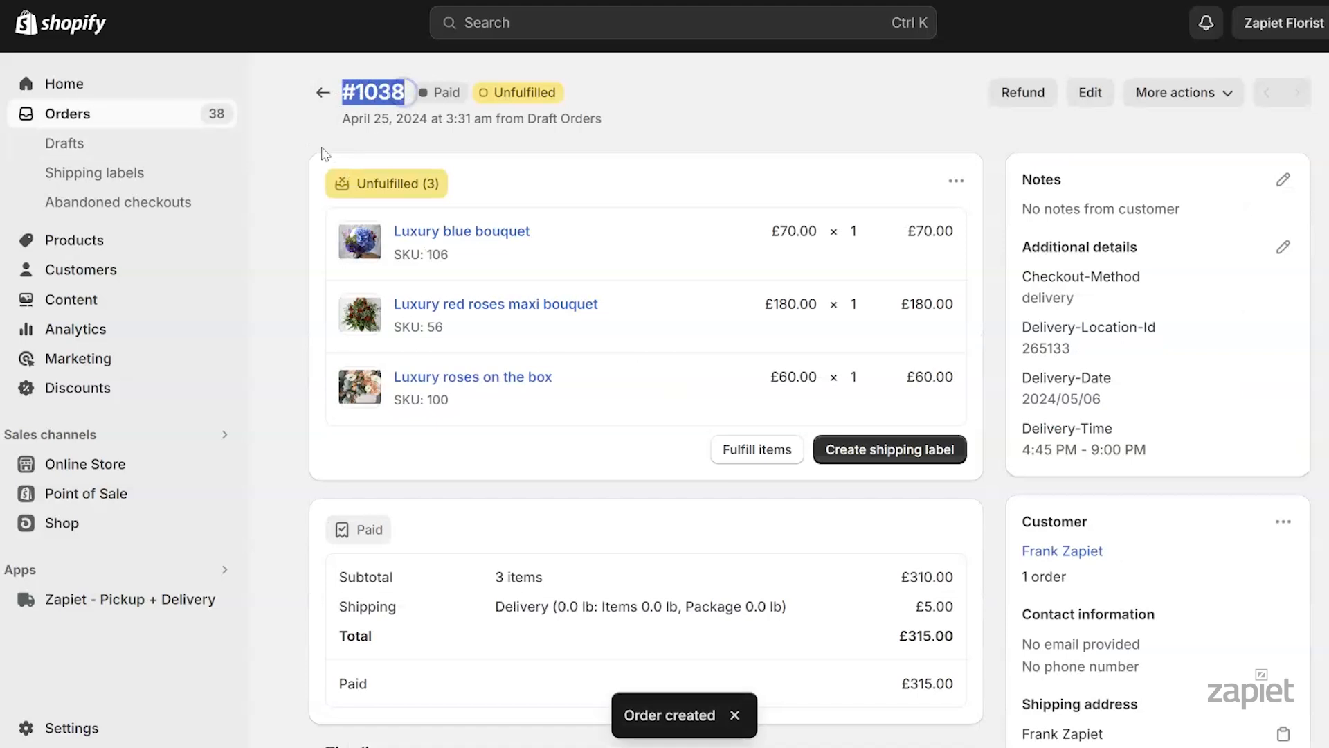
pyautogui.click(287, 166)
# Check order #1038 in Zapiet's Orders list for its 2024/05/06 delivery details
pyautogui.click(103, 595)
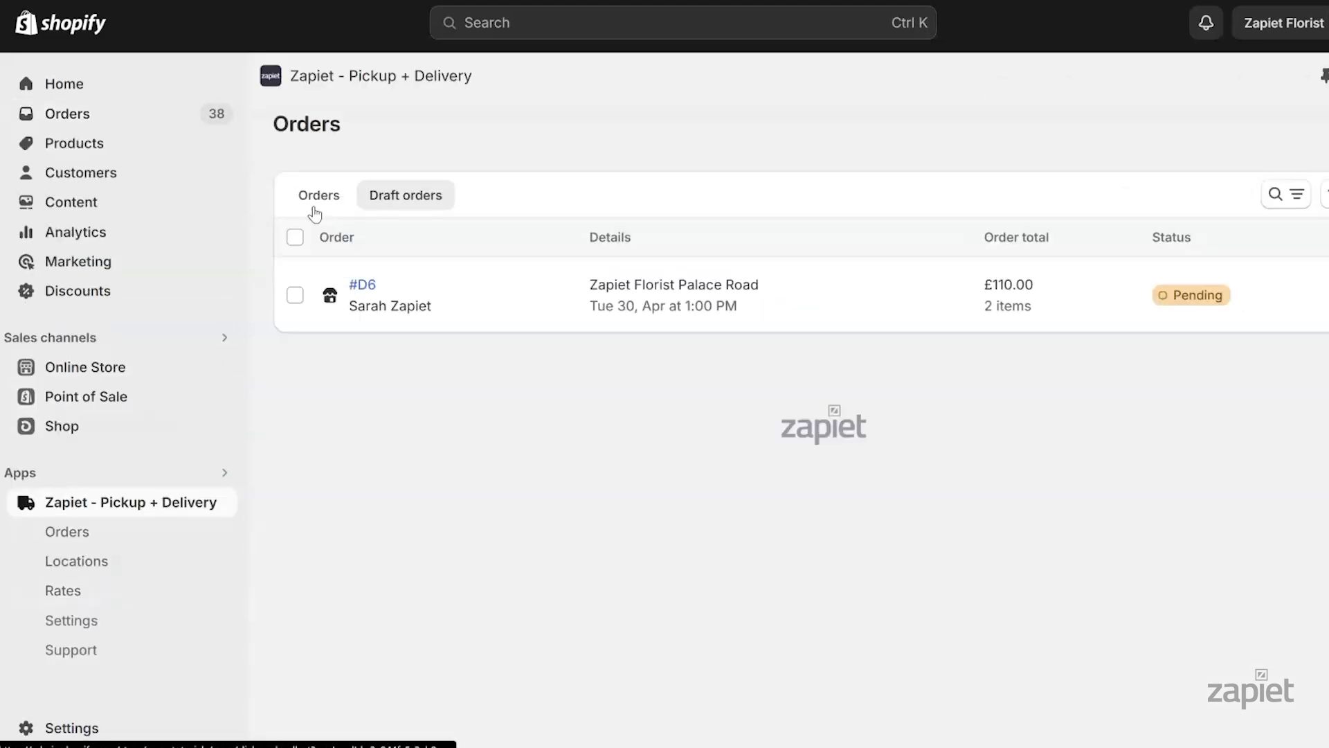
pyautogui.click(317, 201)
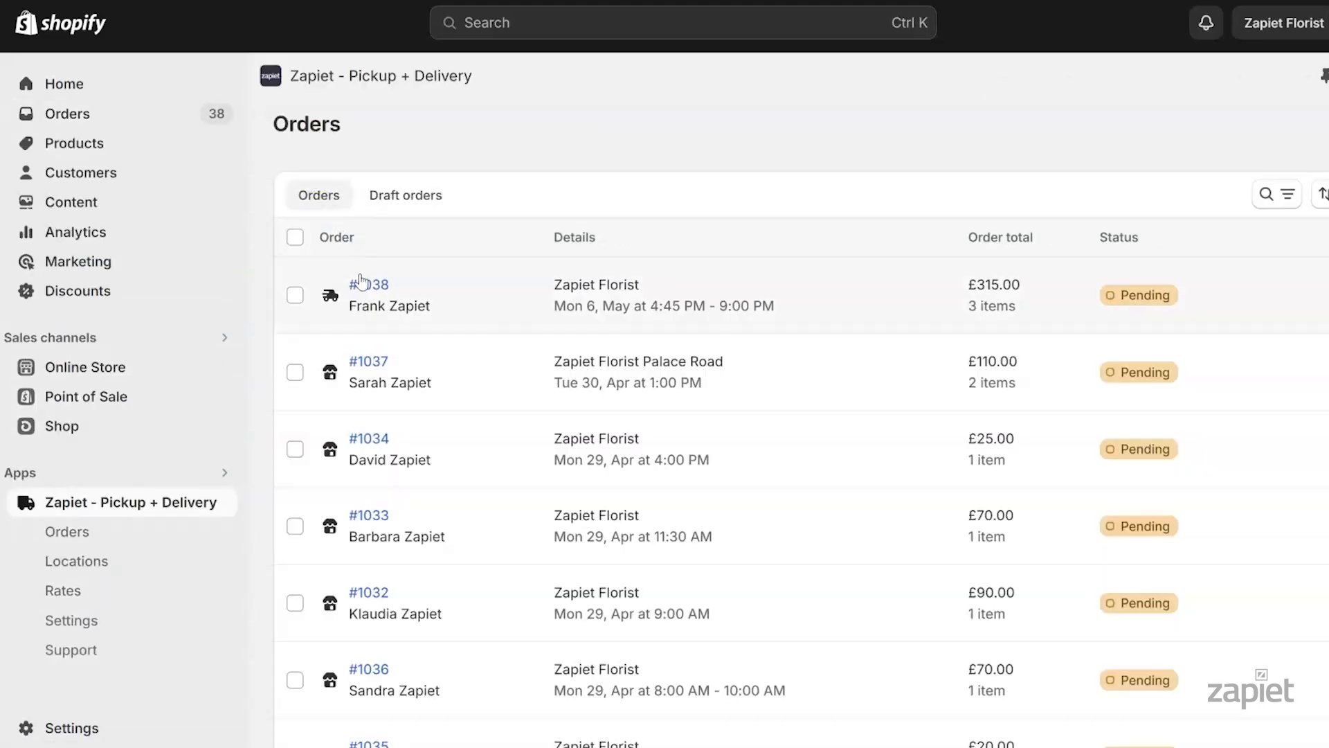
pyautogui.click(369, 284)
pyautogui.moveTo(1007, 242); pyautogui.dragTo(1235, 437)
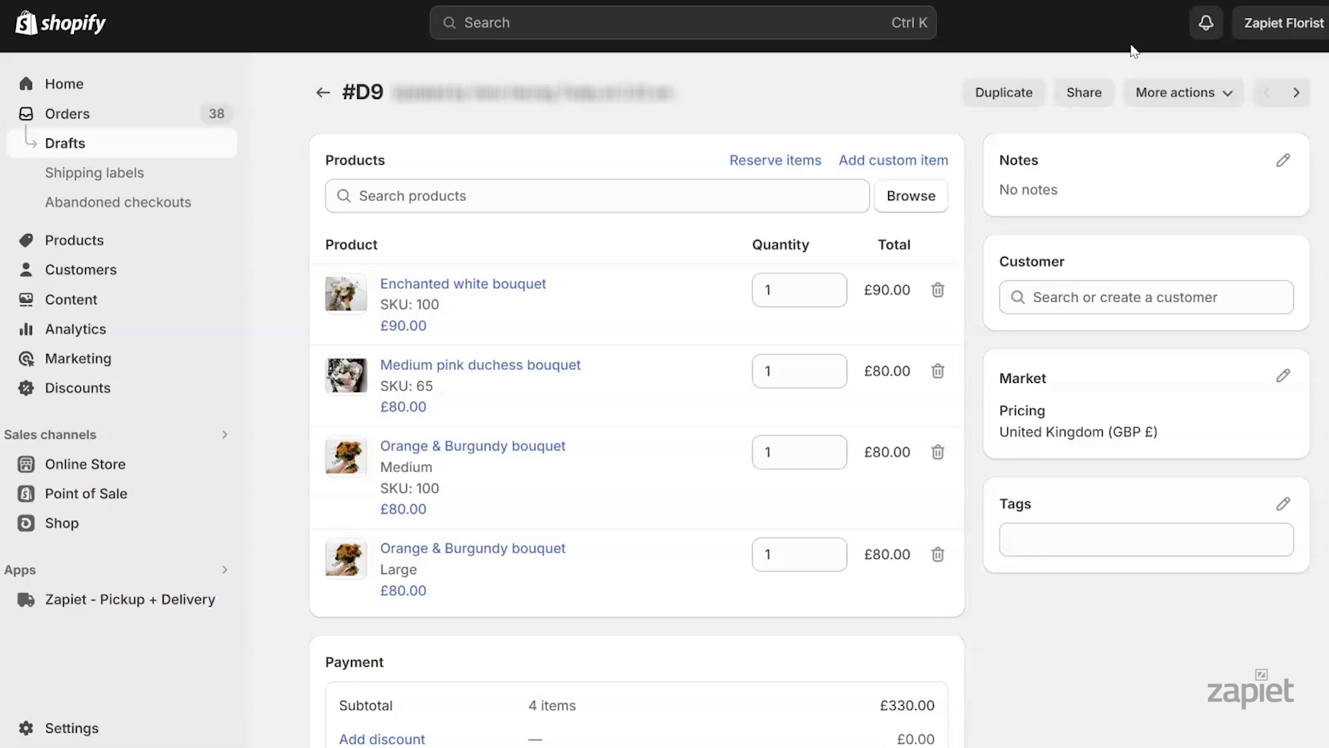
# Create a new customer with first name, last name and street address for draft #D9
pyautogui.click(1252, 297)
pyautogui.click(1176, 350)
pyautogui.write('Zane')
pyautogui.press('Tab')
pyautogui.write('Zapiet')
pyautogui.moveTo(1007, 339); pyautogui.dragTo(1011, 537)
pyautogui.click(765, 403)
pyautogui.write('14 Hills')
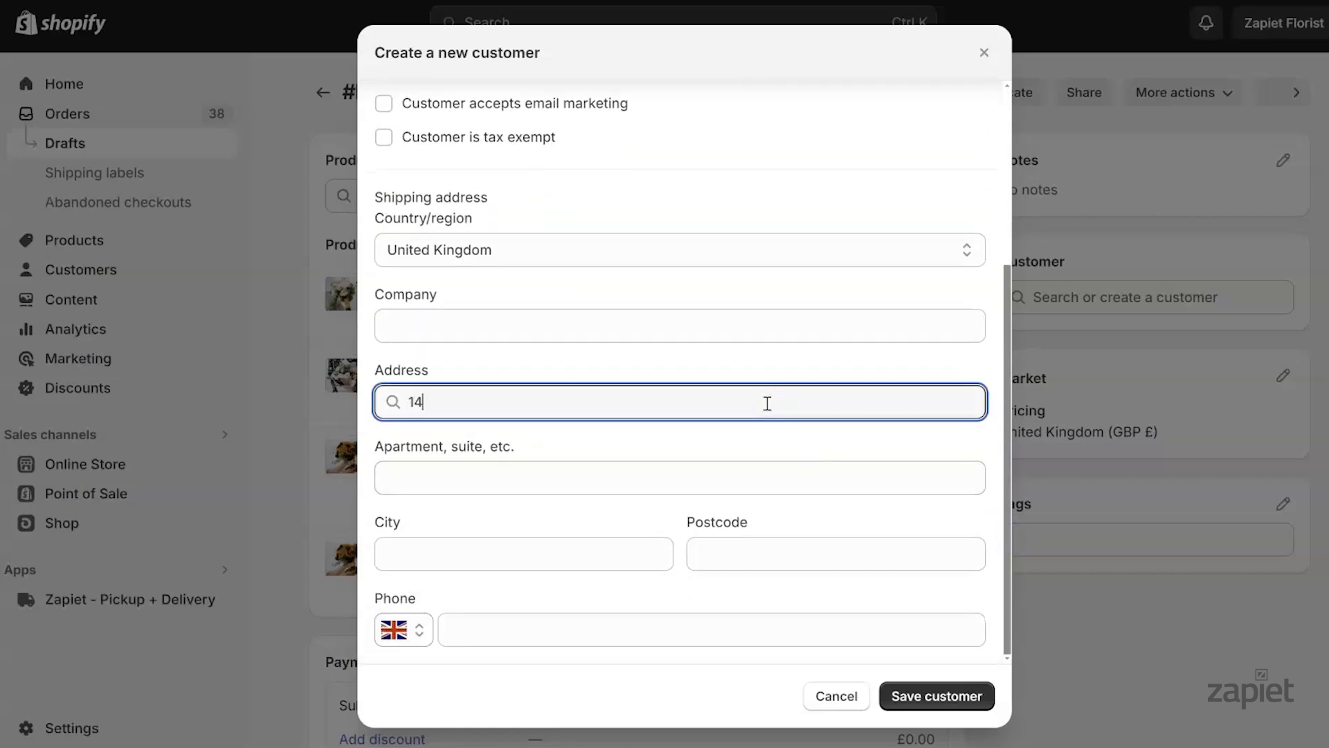
pyautogui.click(913, 696)
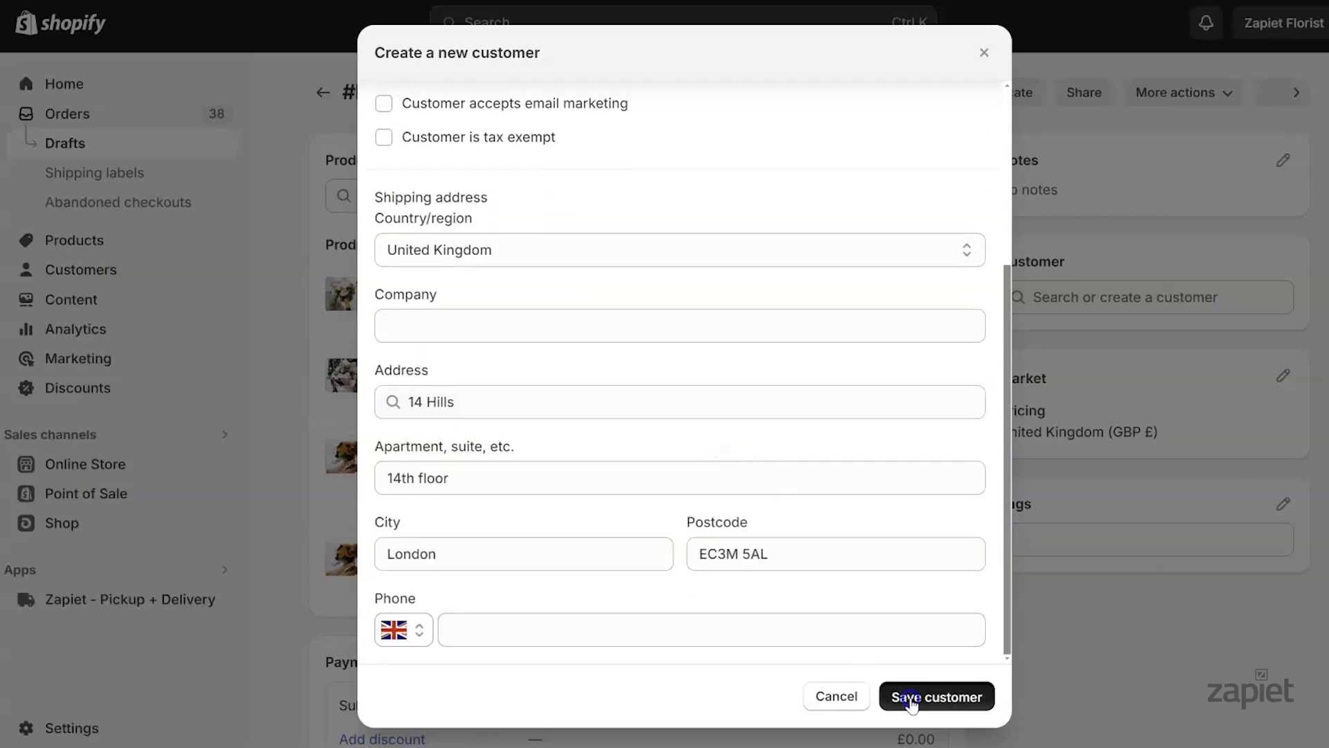
# Apply the free 'Standard - £0.00' shipping rate to #D9 and save the draft
pyautogui.scroll(-2, 912, 702)
pyautogui.scroll(-1, 810, 400)
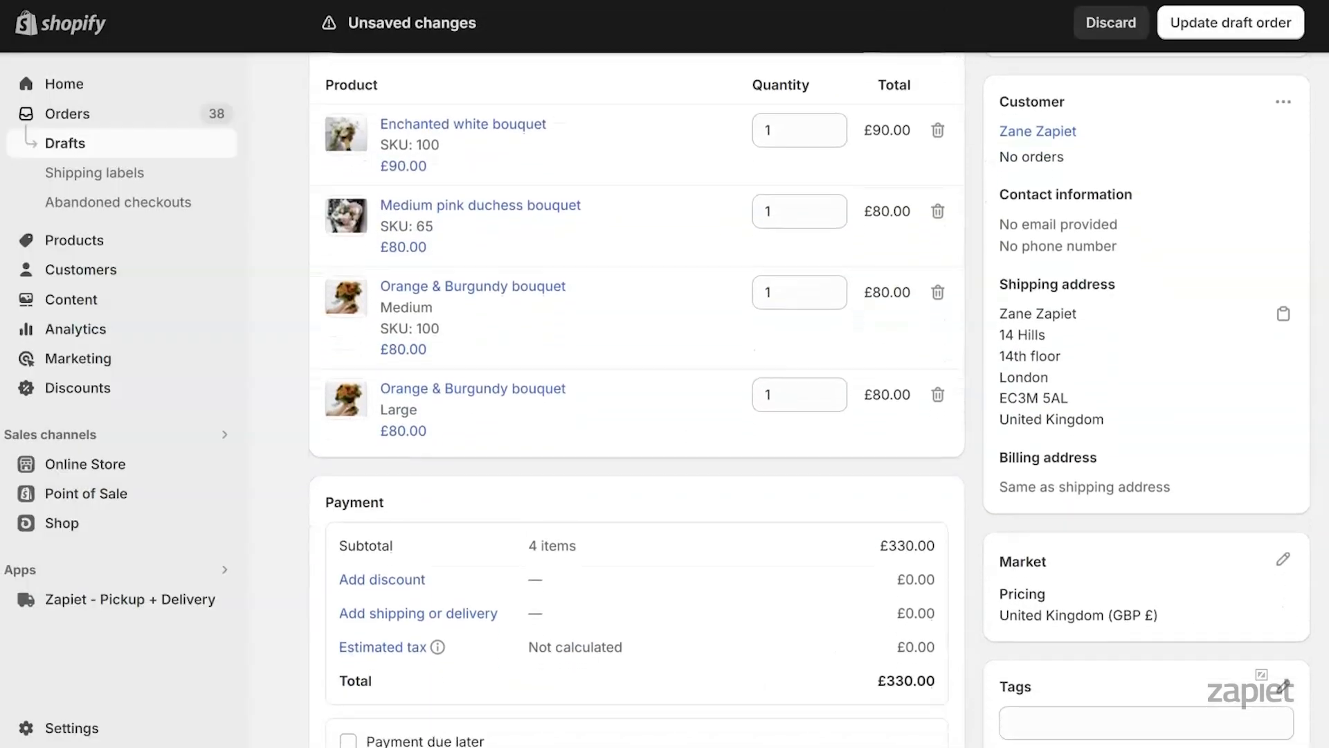
pyautogui.click(423, 609)
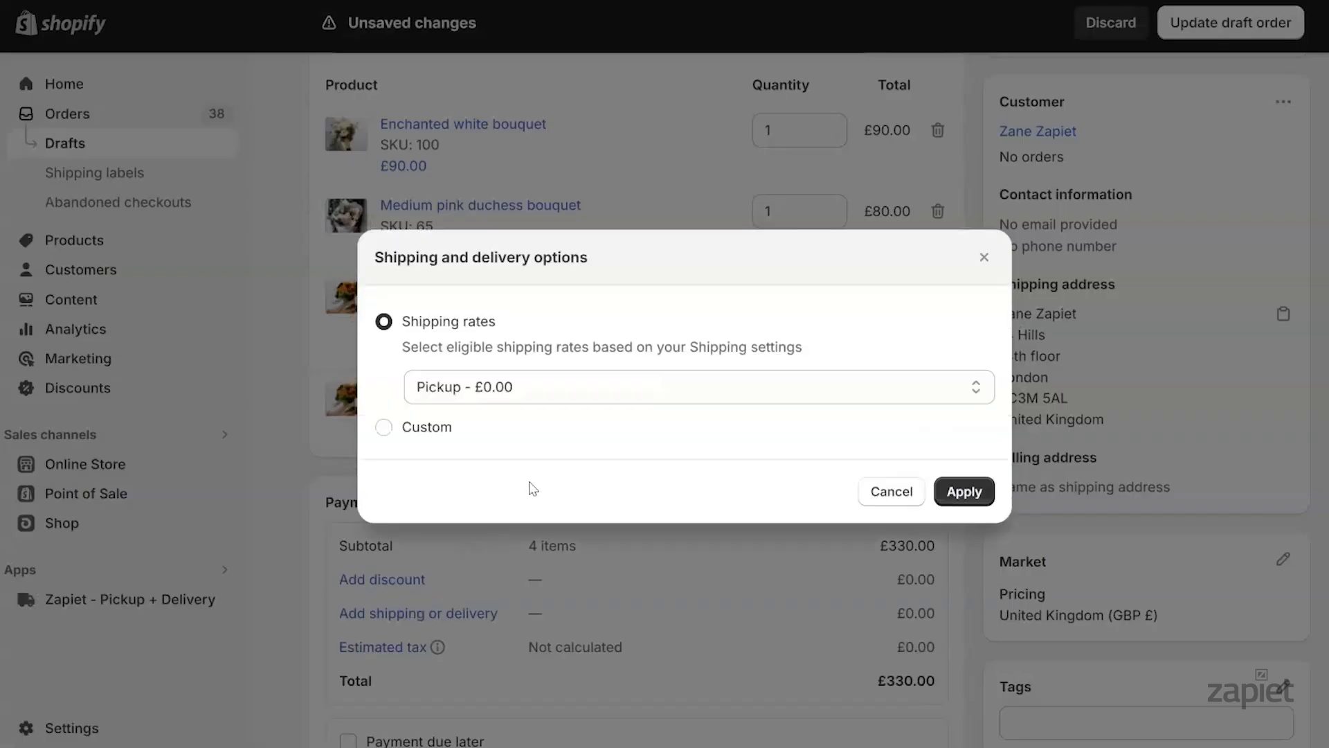
pyautogui.click(564, 387)
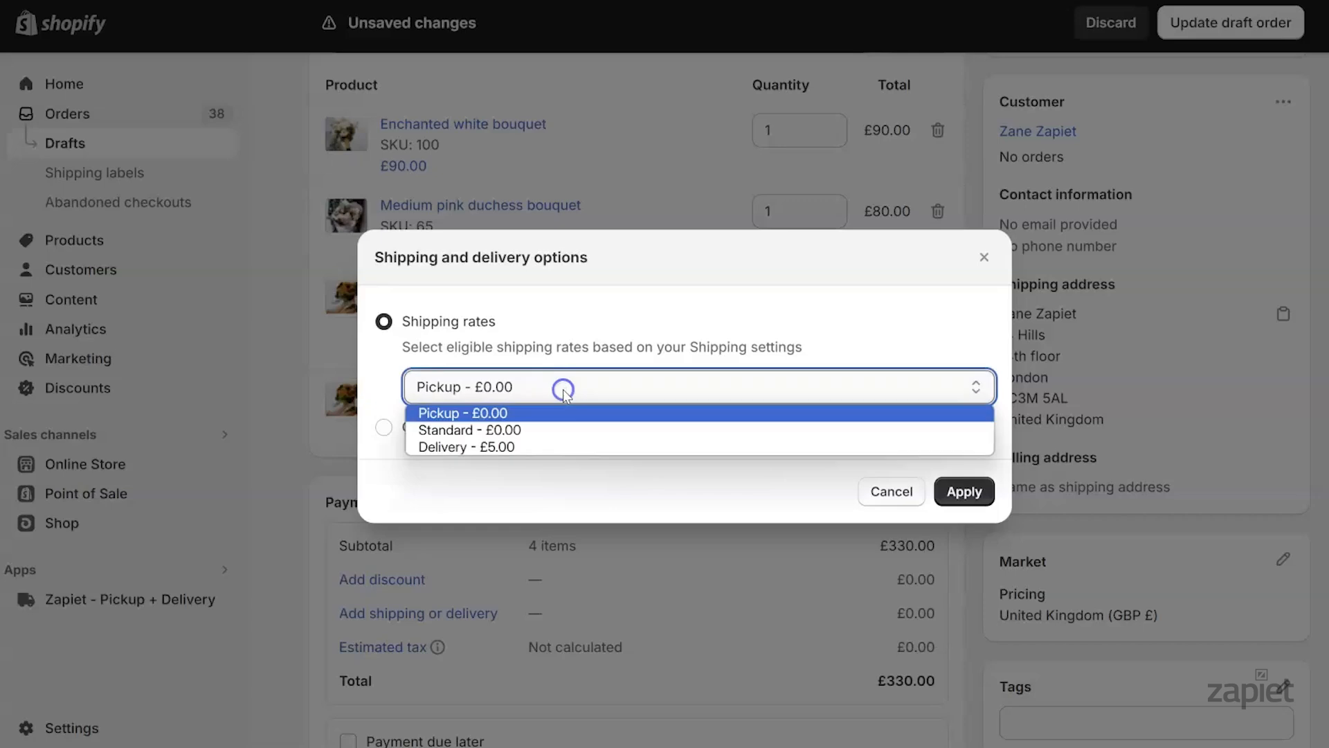
pyautogui.click(539, 434)
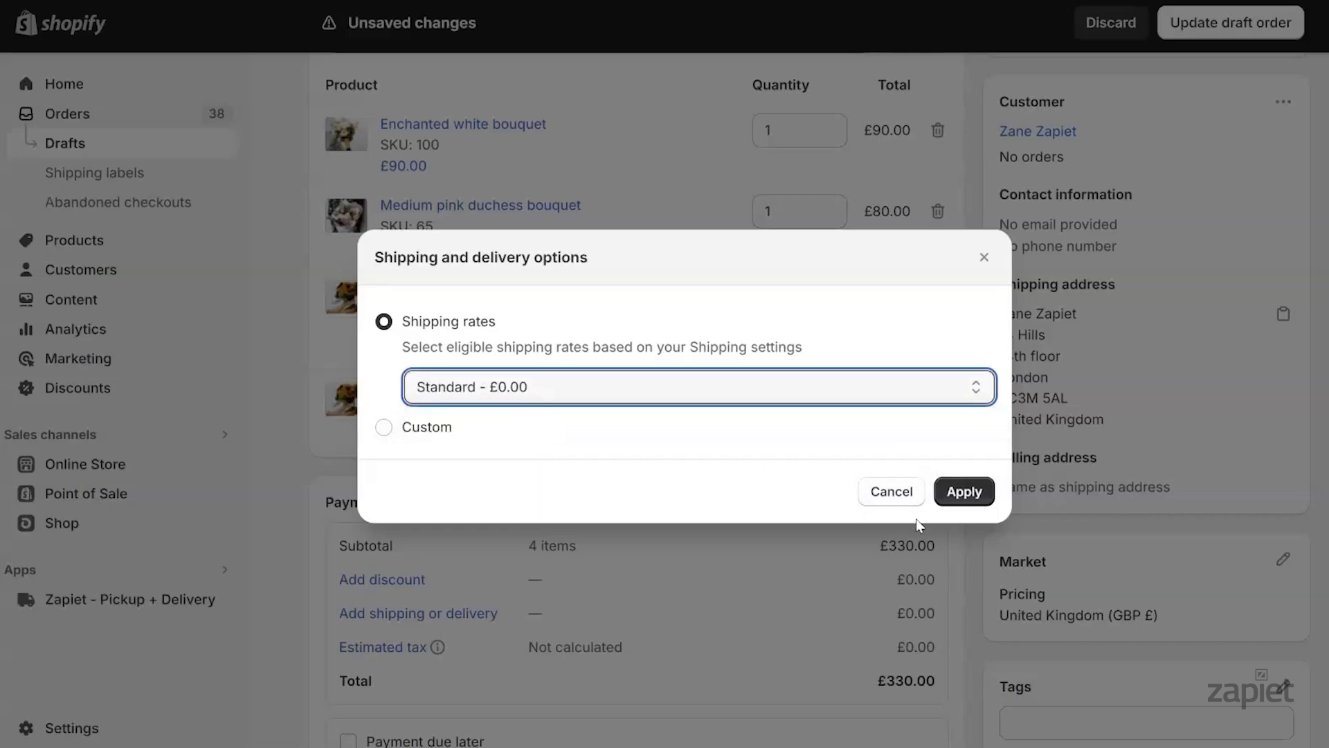
pyautogui.click(964, 491)
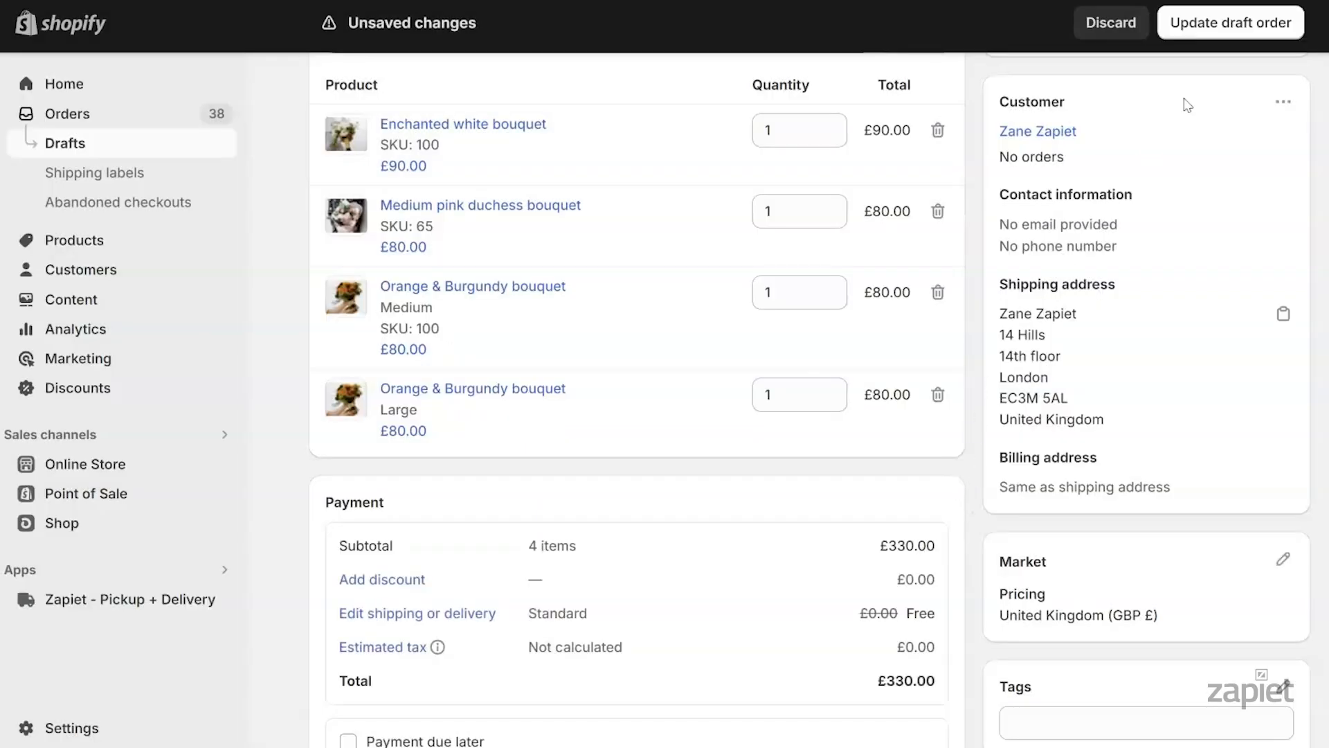
pyautogui.click(1220, 30)
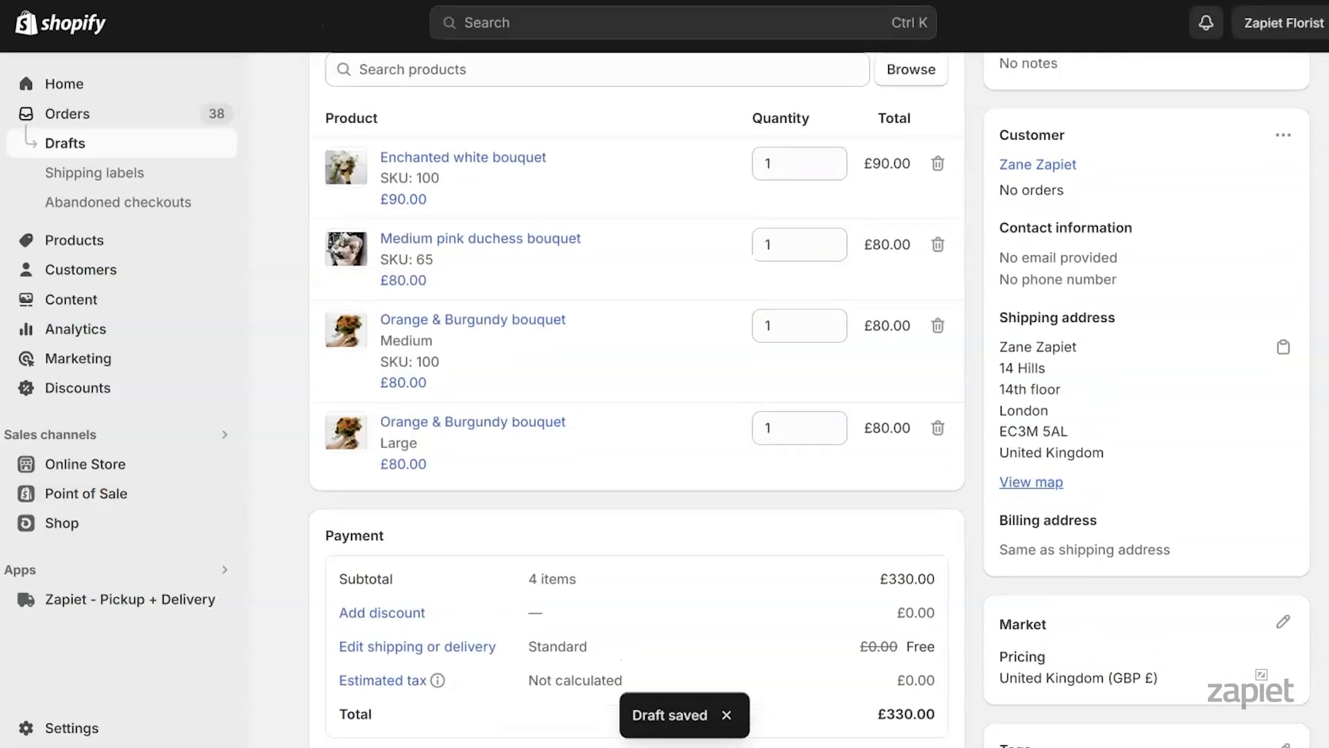
pyautogui.scroll(1, 810, 400)
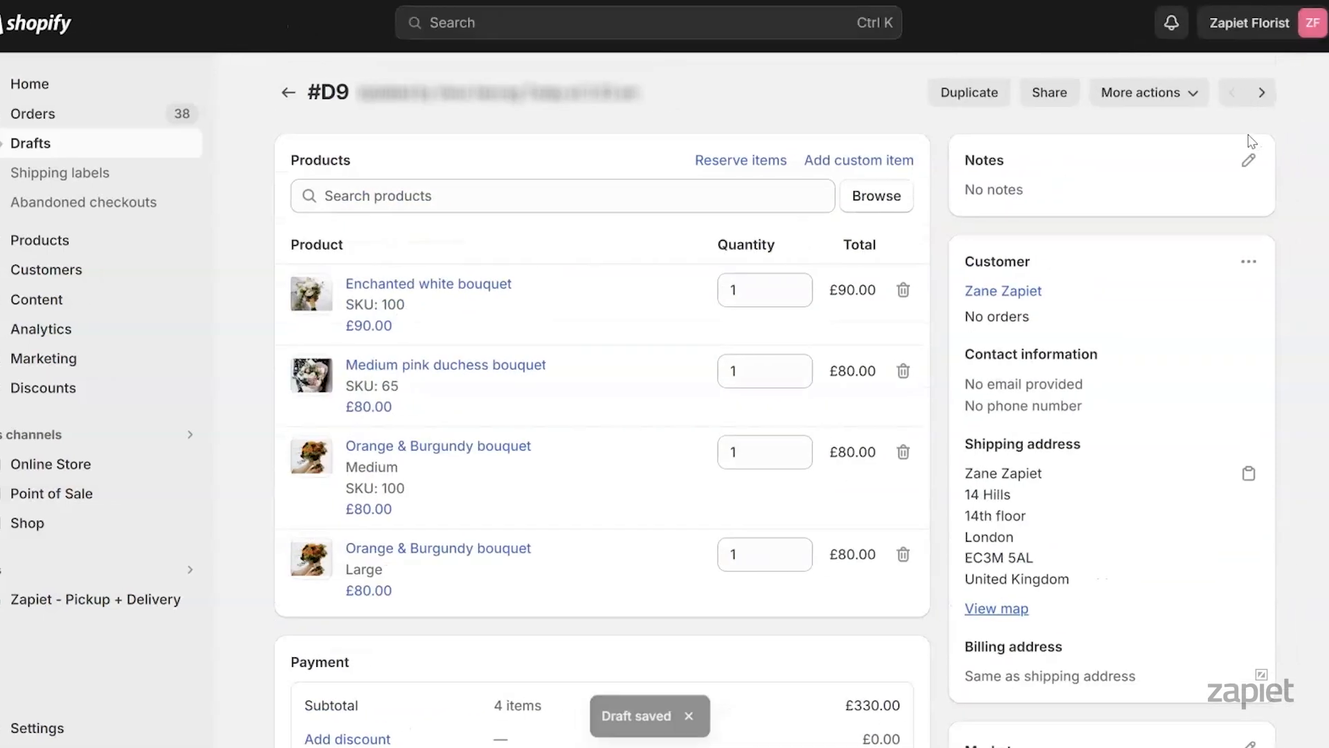
# Set draft #D9's Zapiet shipping date to May 14, 2024 and save
pyautogui.click(1177, 94)
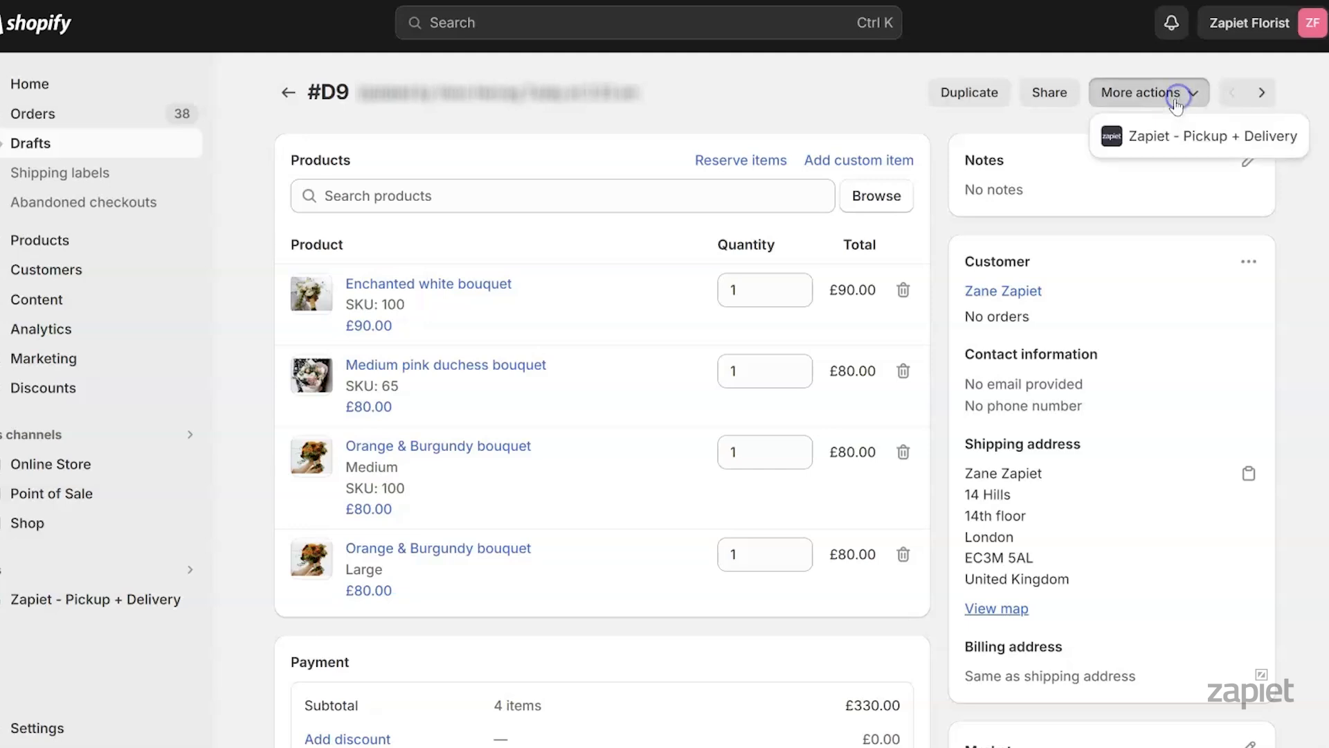
pyautogui.click(1161, 136)
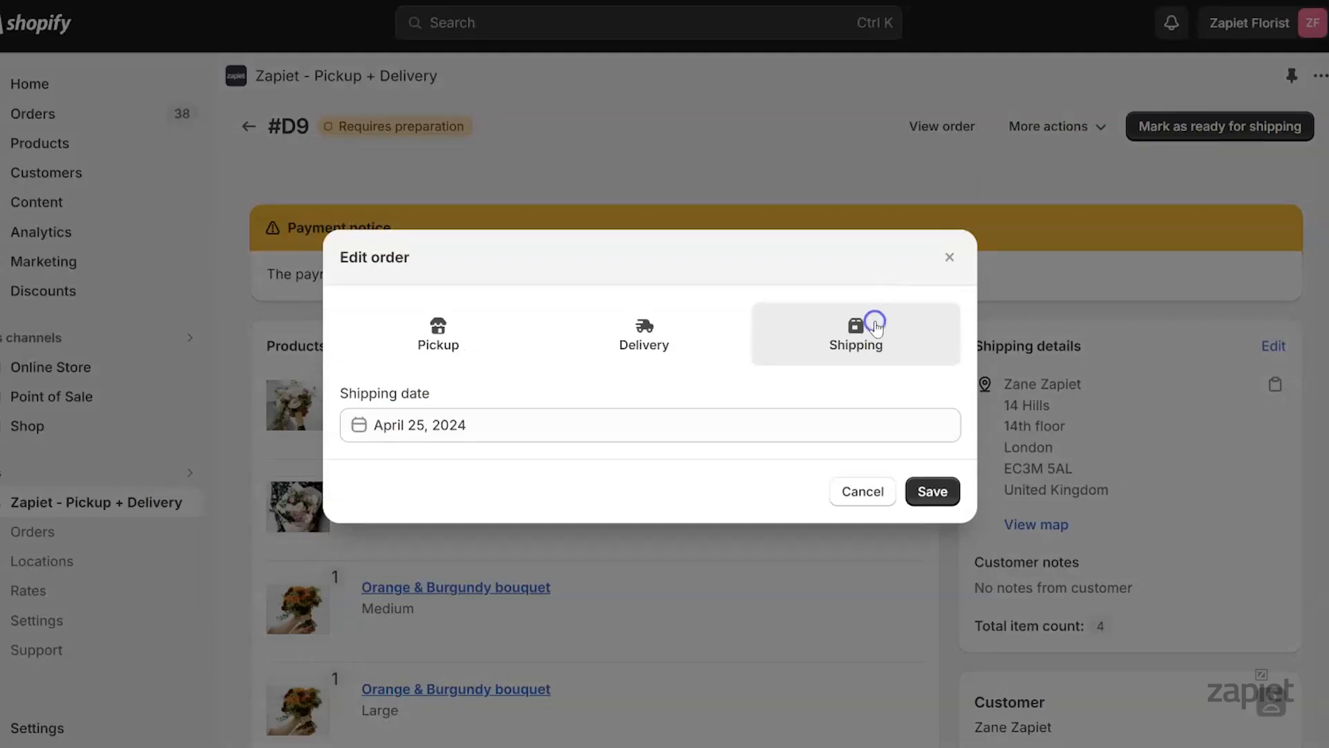
pyautogui.click(554, 435)
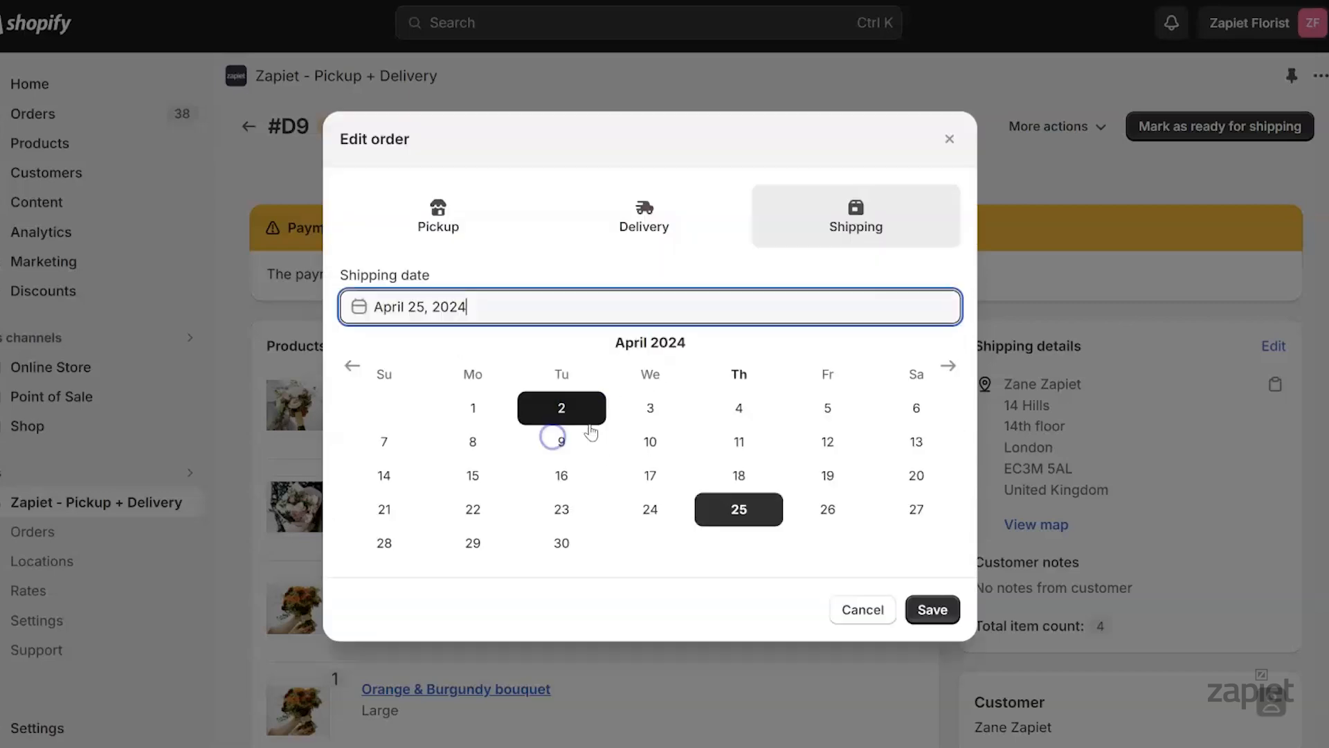
pyautogui.click(948, 366)
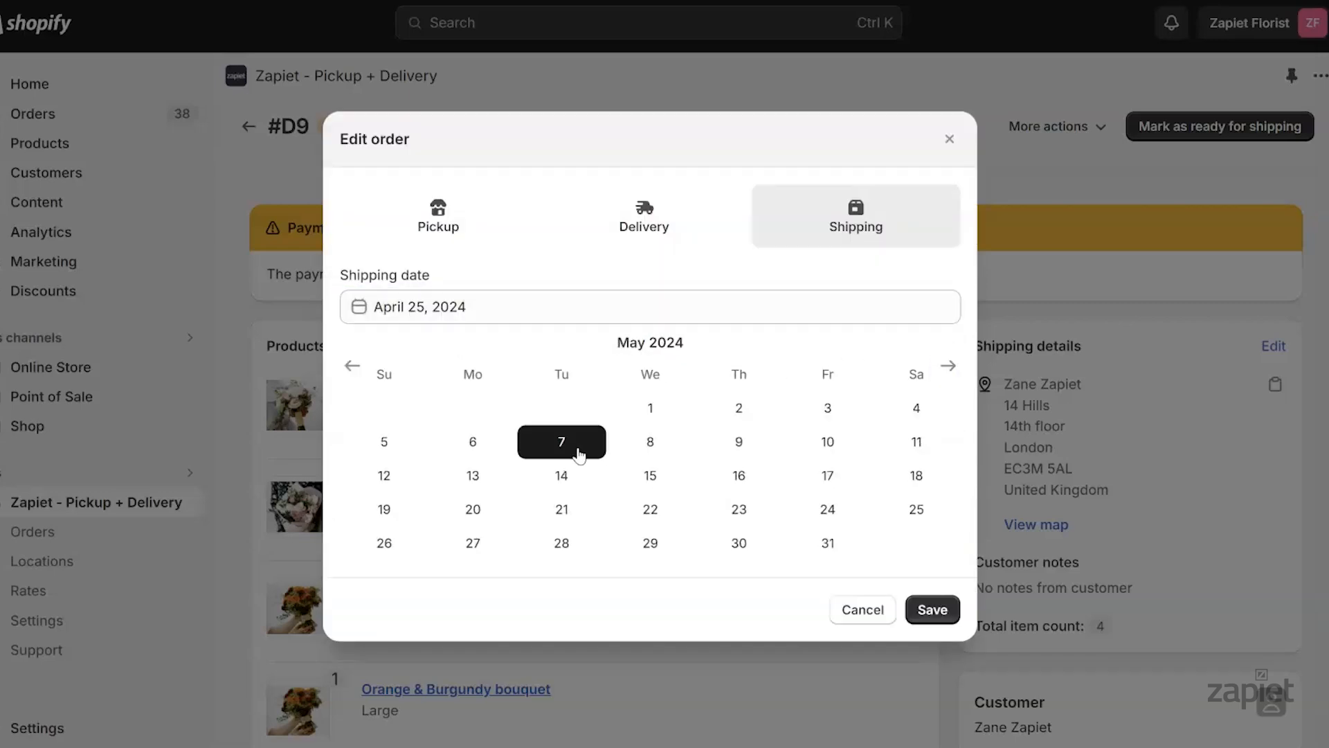
pyautogui.click(563, 473)
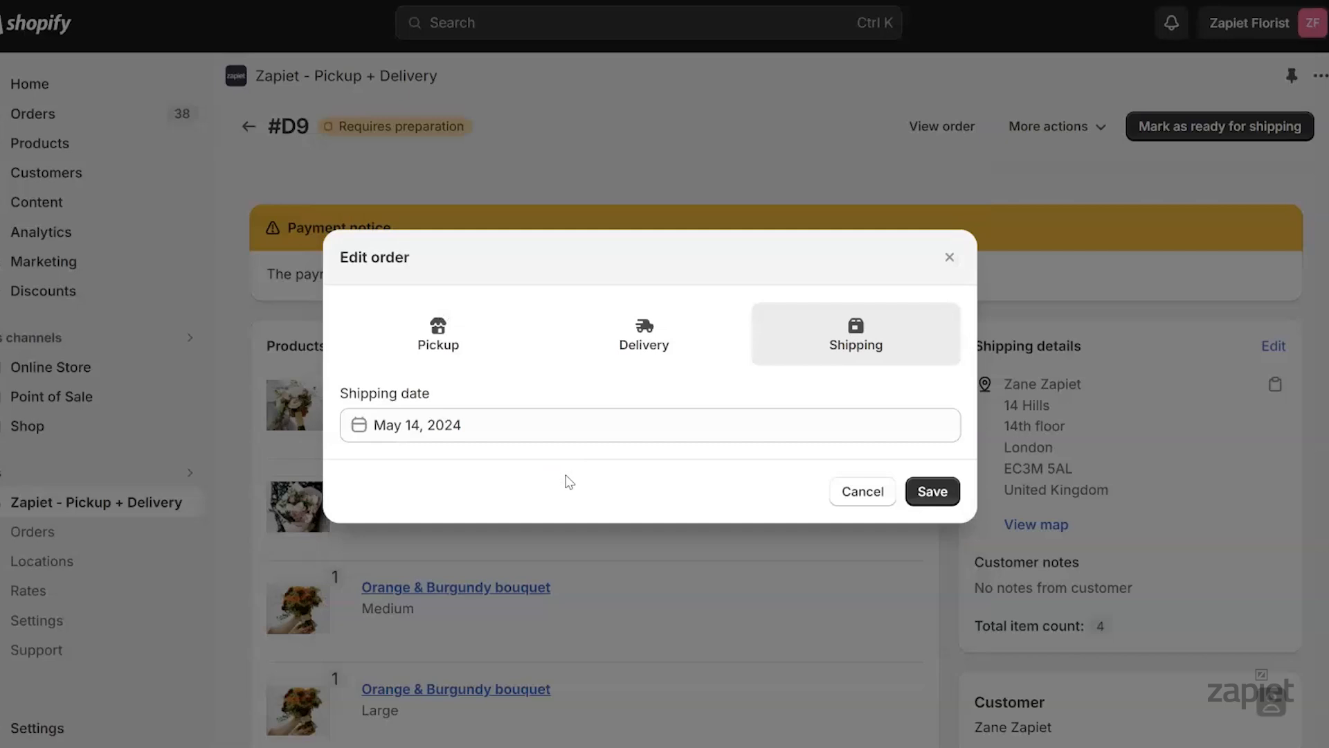
pyautogui.click(928, 493)
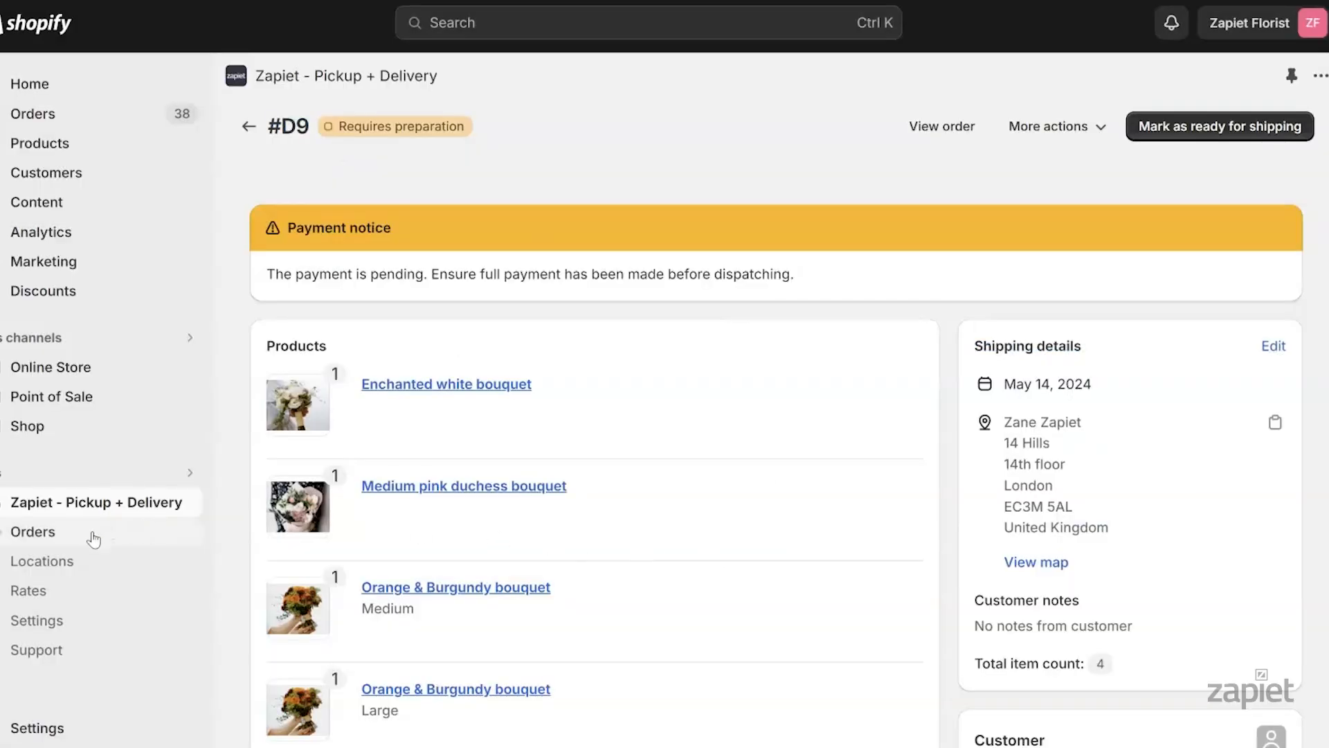
# Verify #D9's shipping date in Zapiet's draft orders, then return to Shopify's Drafts list
pyautogui.click(93, 534)
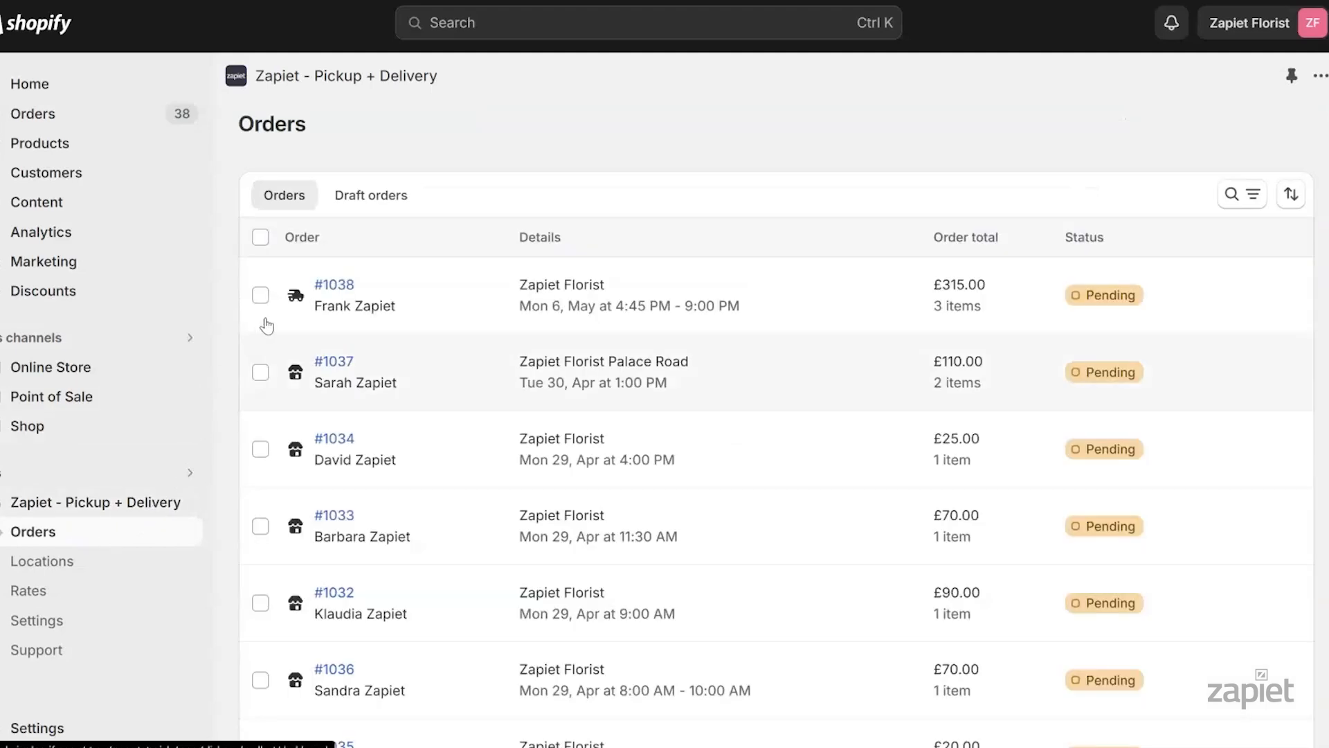
pyautogui.click(371, 195)
pyautogui.click(328, 282)
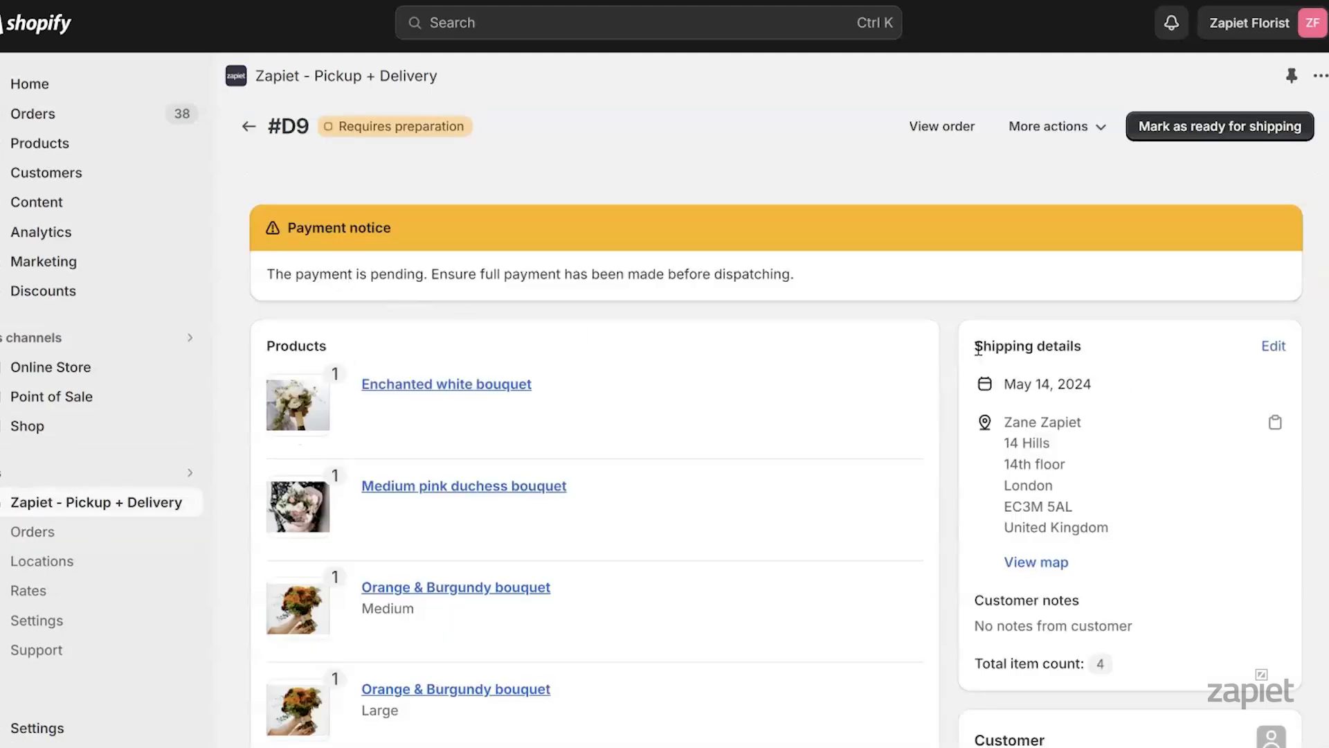
pyautogui.moveTo(978, 346); pyautogui.dragTo(1155, 523)
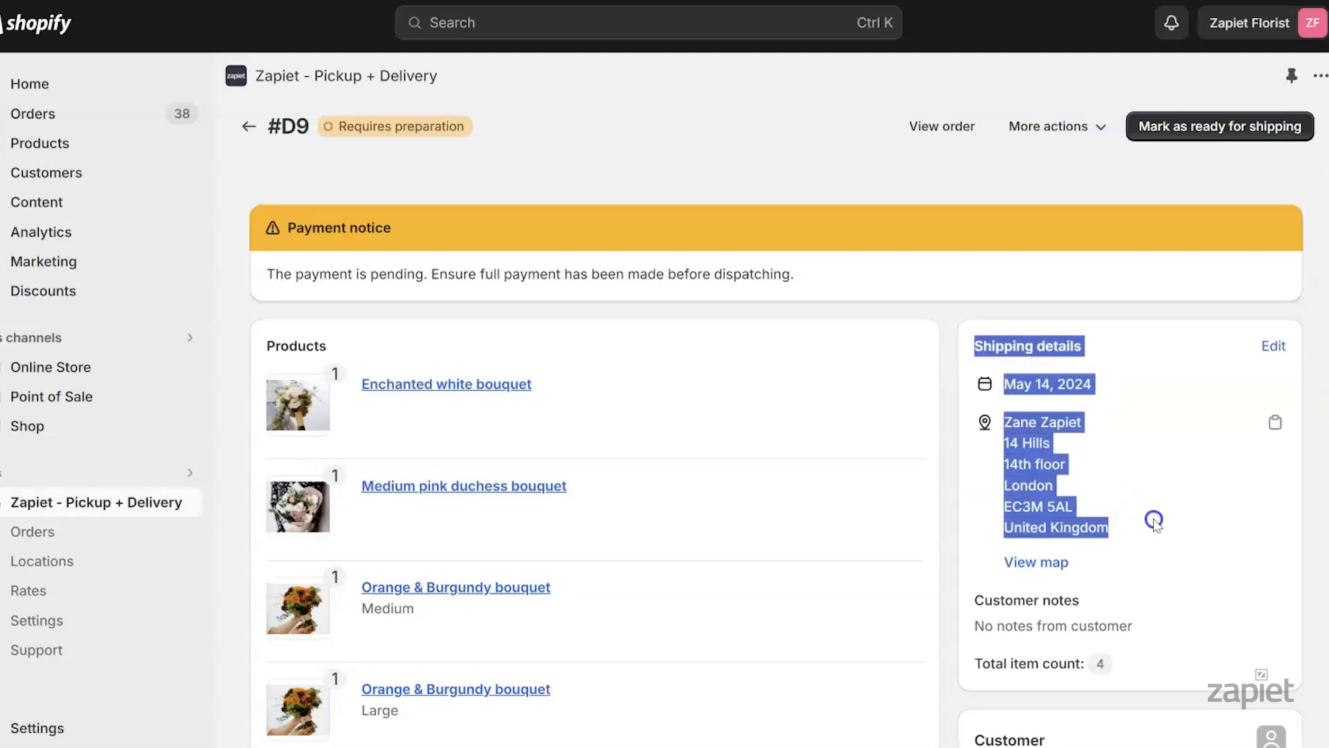
pyautogui.click(1154, 521)
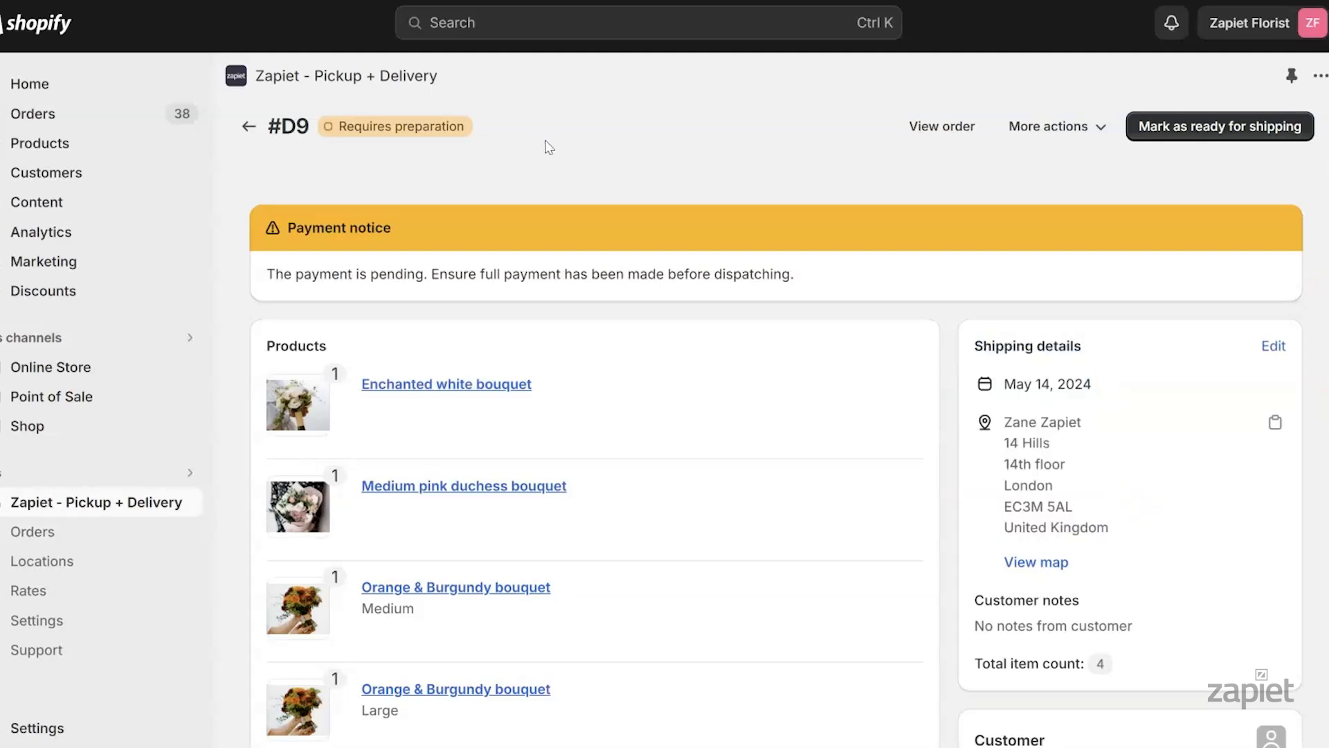
pyautogui.click(77, 114)
pyautogui.click(79, 145)
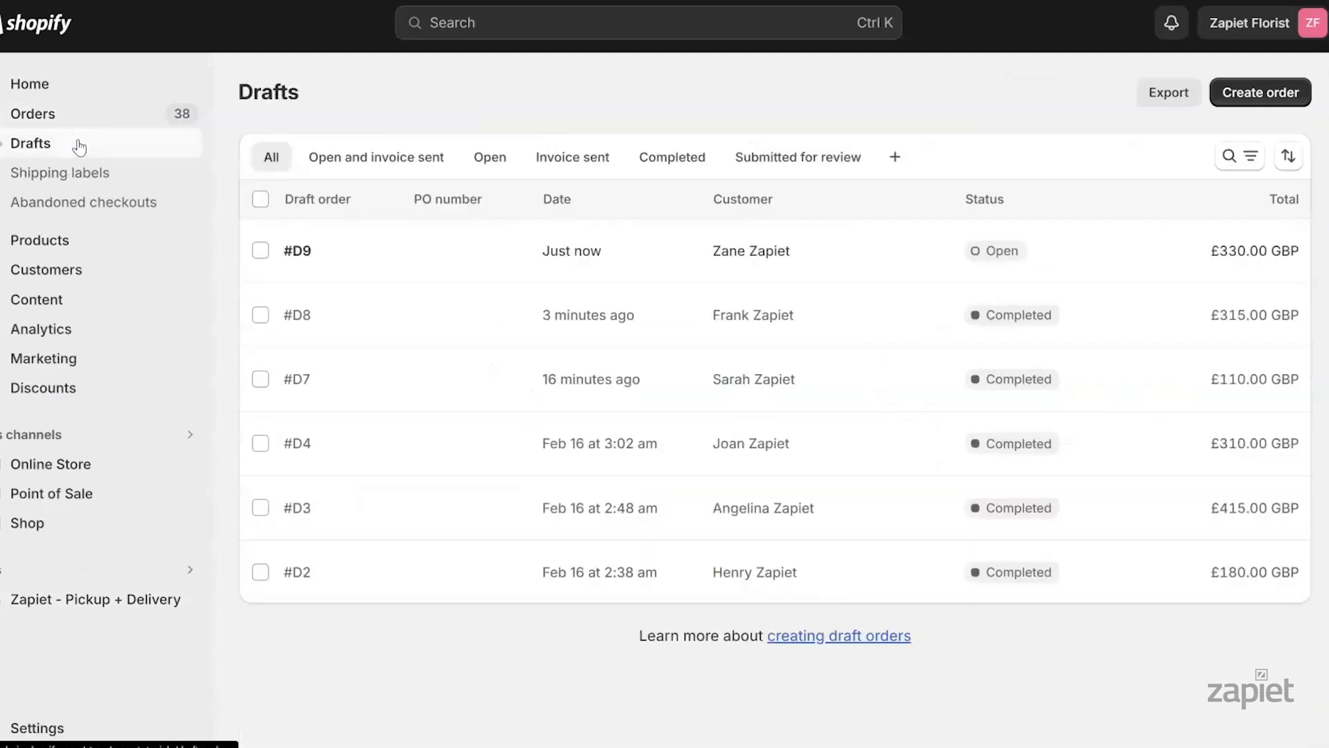
# Send draft #D9's invoice to the store's e-mail address after previewing it
pyautogui.click(297, 251)
pyautogui.scroll(-5, 623, 484)
pyautogui.click(713, 701)
pyautogui.click(405, 222)
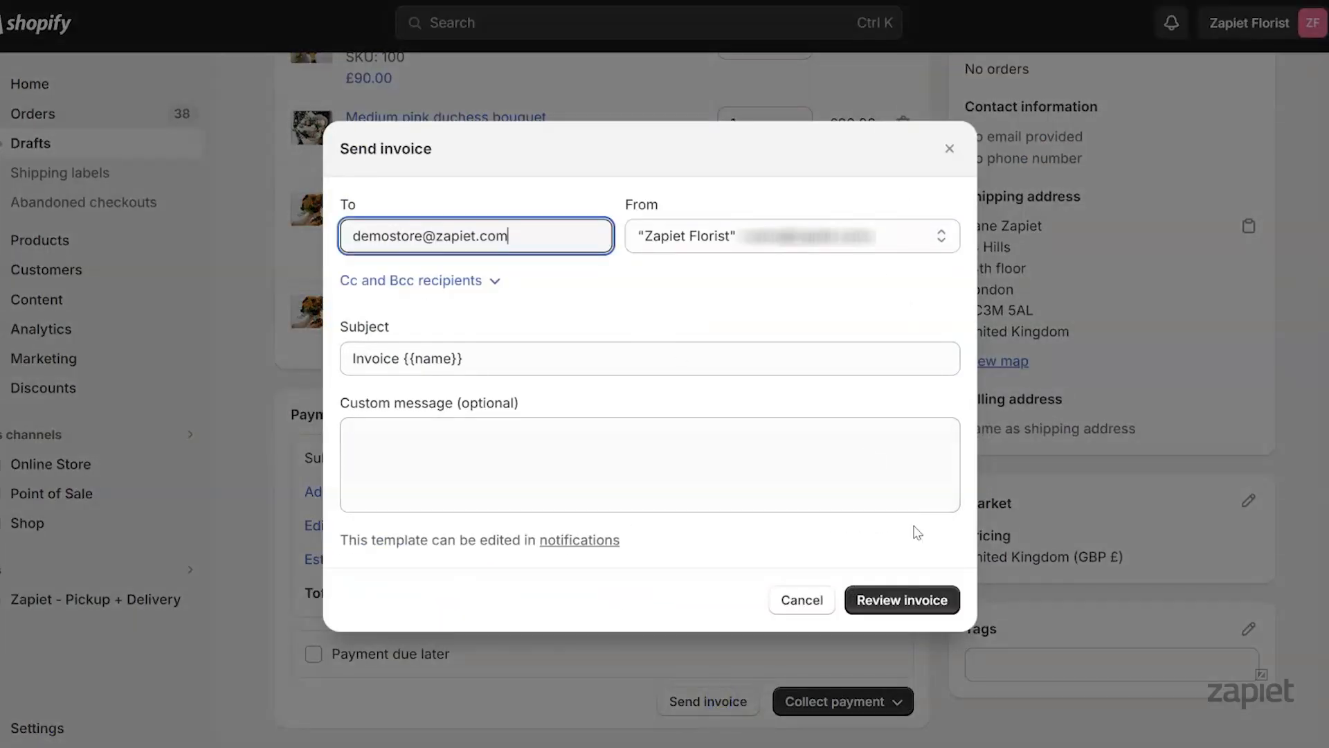
pyautogui.click(907, 599)
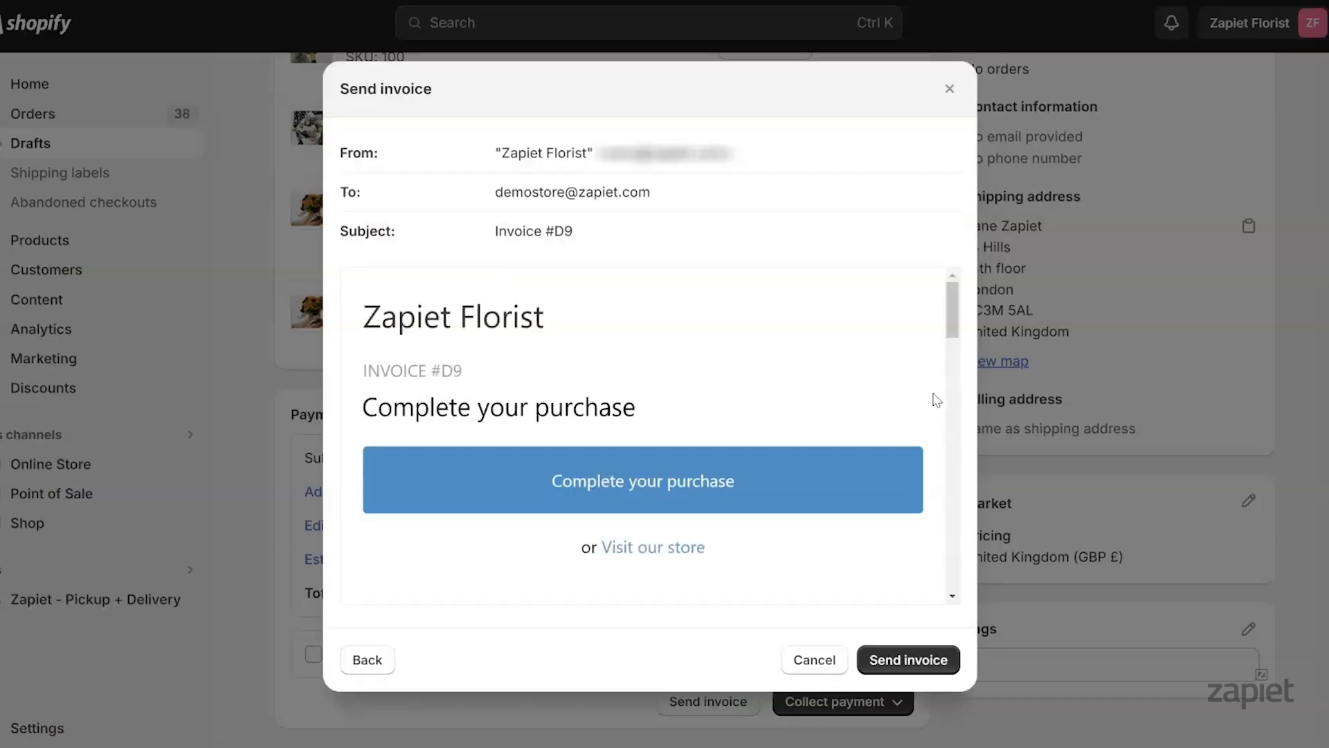
pyautogui.moveTo(951, 311); pyautogui.dragTo(935, 506)
pyautogui.click(910, 661)
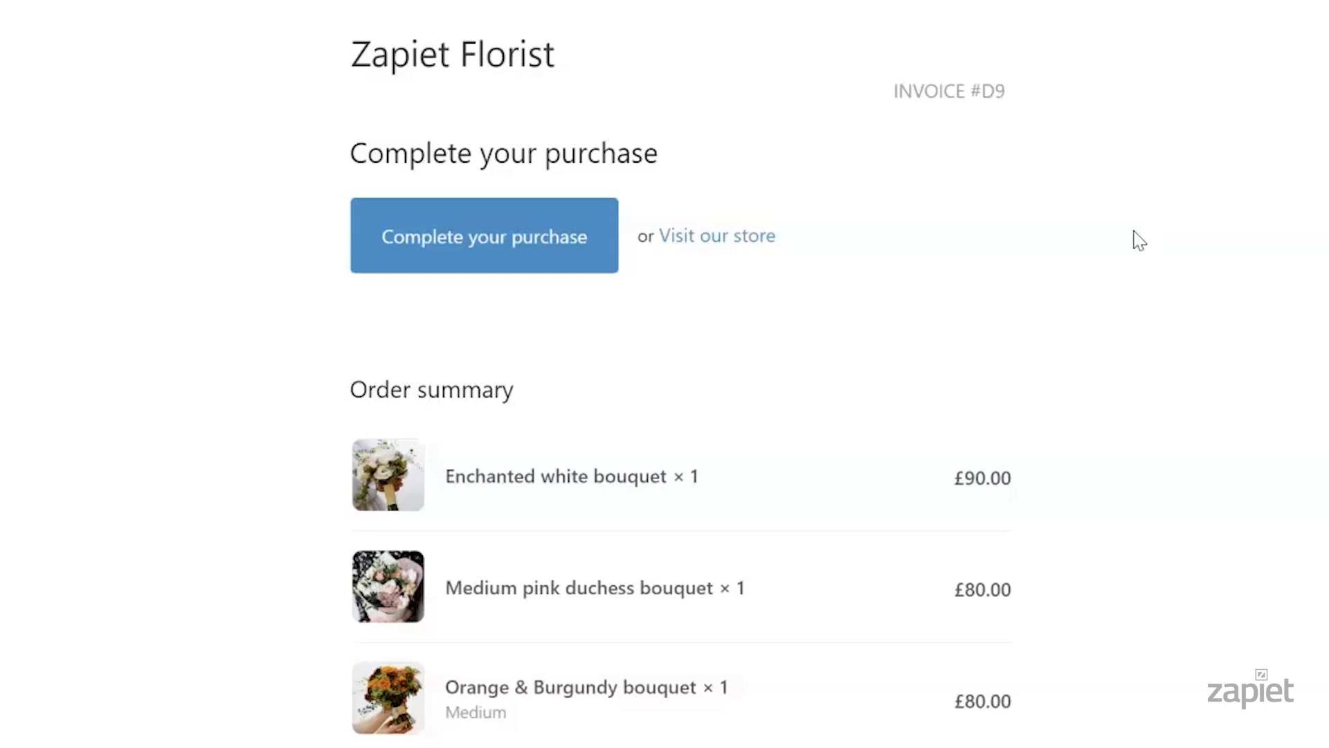
# Open the invoice checkout showing free Standard shipping and a £330.00 total
pyautogui.click(575, 242)
pyautogui.scroll(-2, 1320, 179)
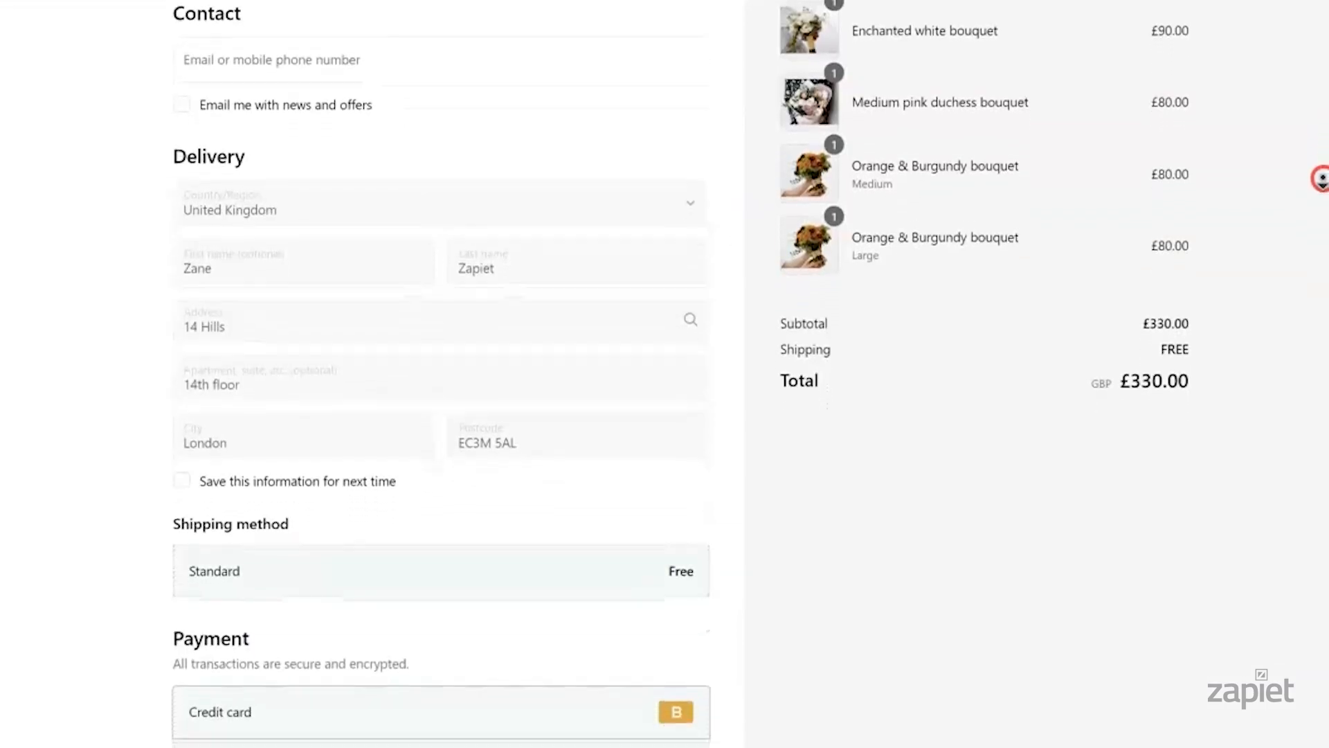
pyautogui.scroll(-2, 1321, 178)
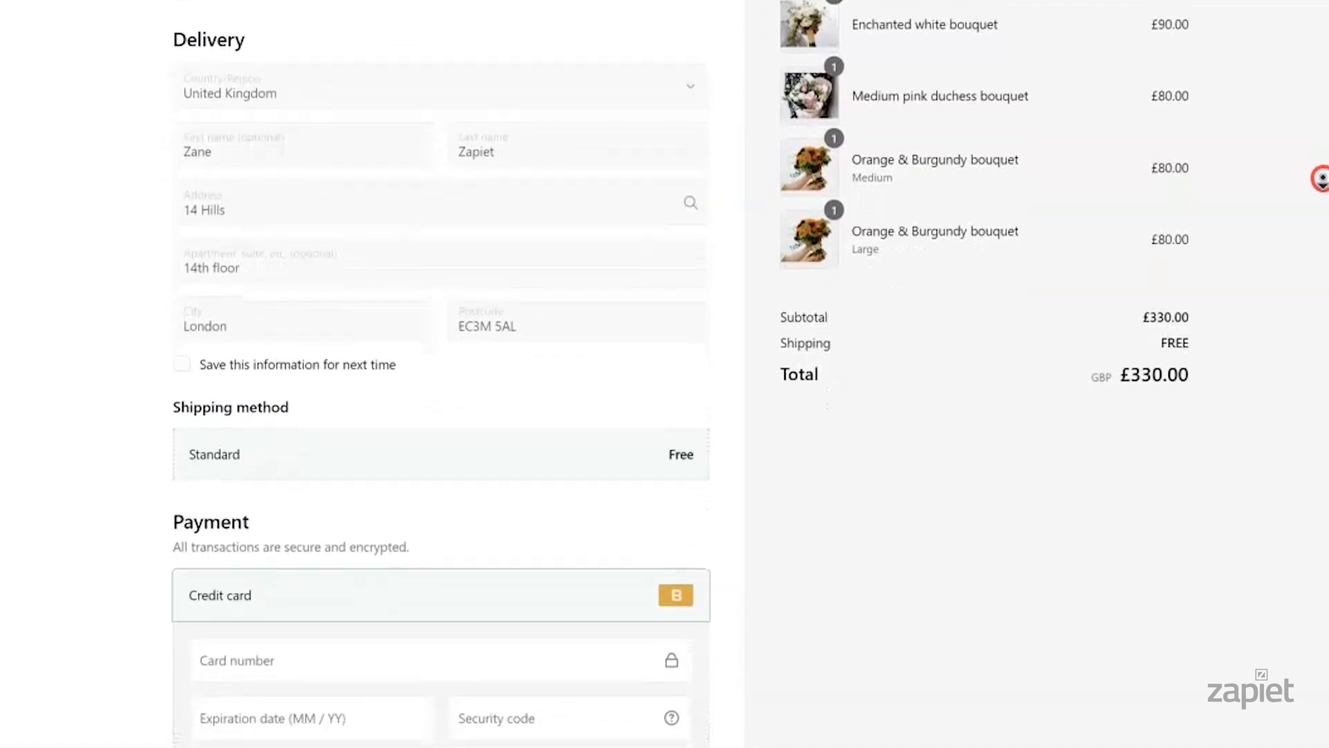
pyautogui.scroll(-2, 1320, 178)
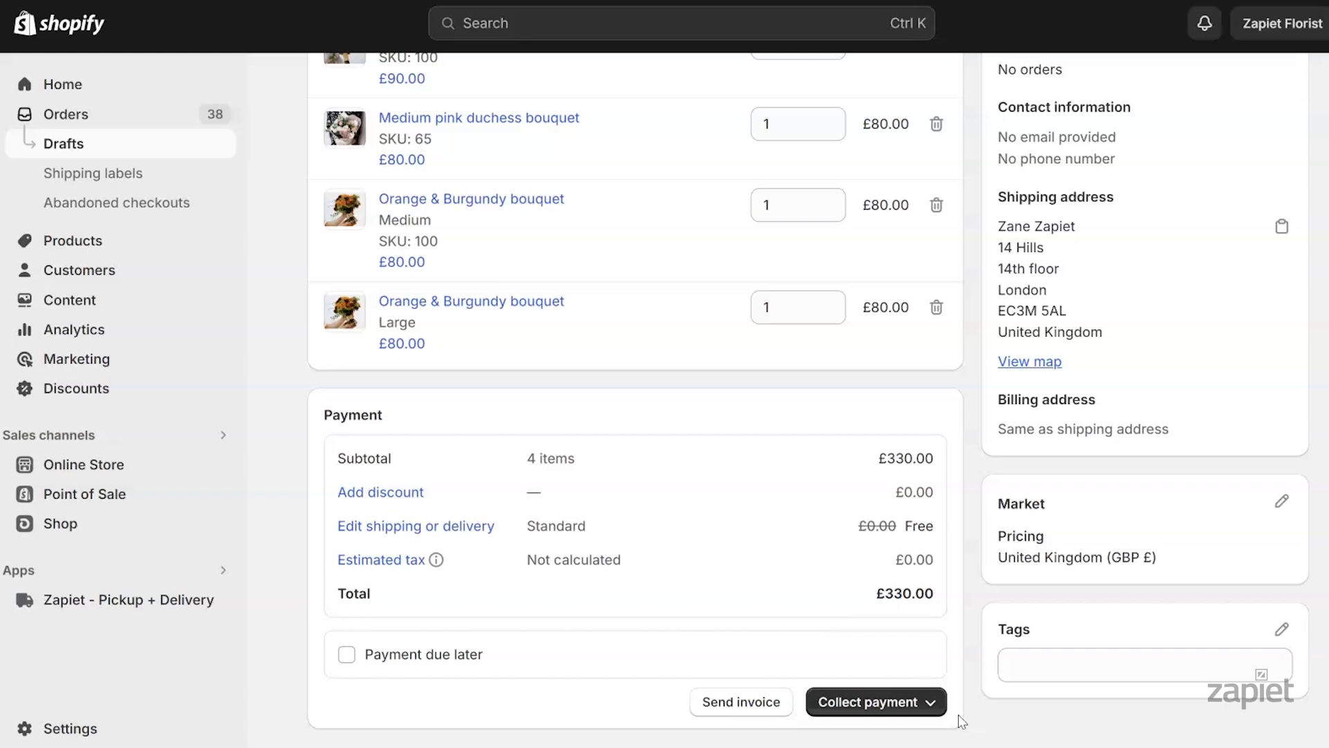
# Mark #D9 as paid to create order #1039, checking its shipping method and 2024/05/14 date
pyautogui.click(914, 702)
pyautogui.click(886, 662)
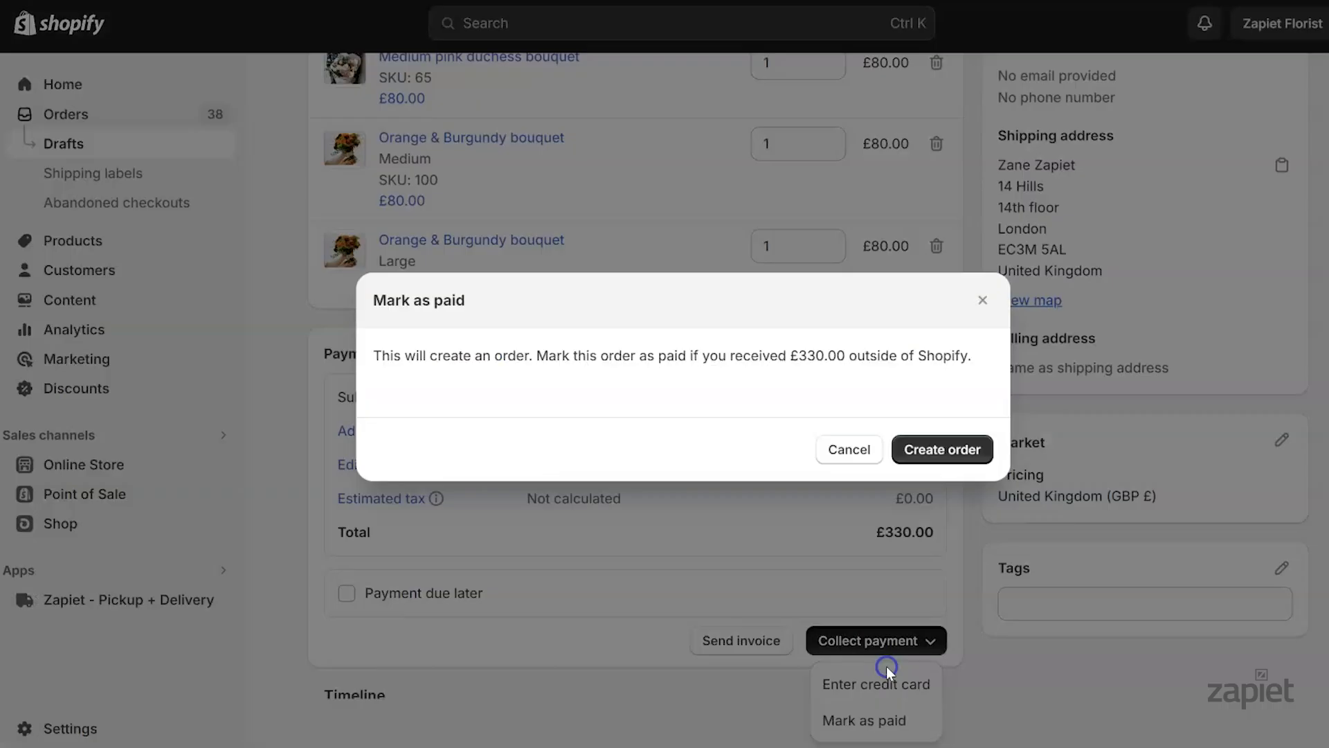
pyautogui.click(940, 450)
pyautogui.moveTo(346, 96); pyautogui.dragTo(401, 97)
pyautogui.click(1001, 196)
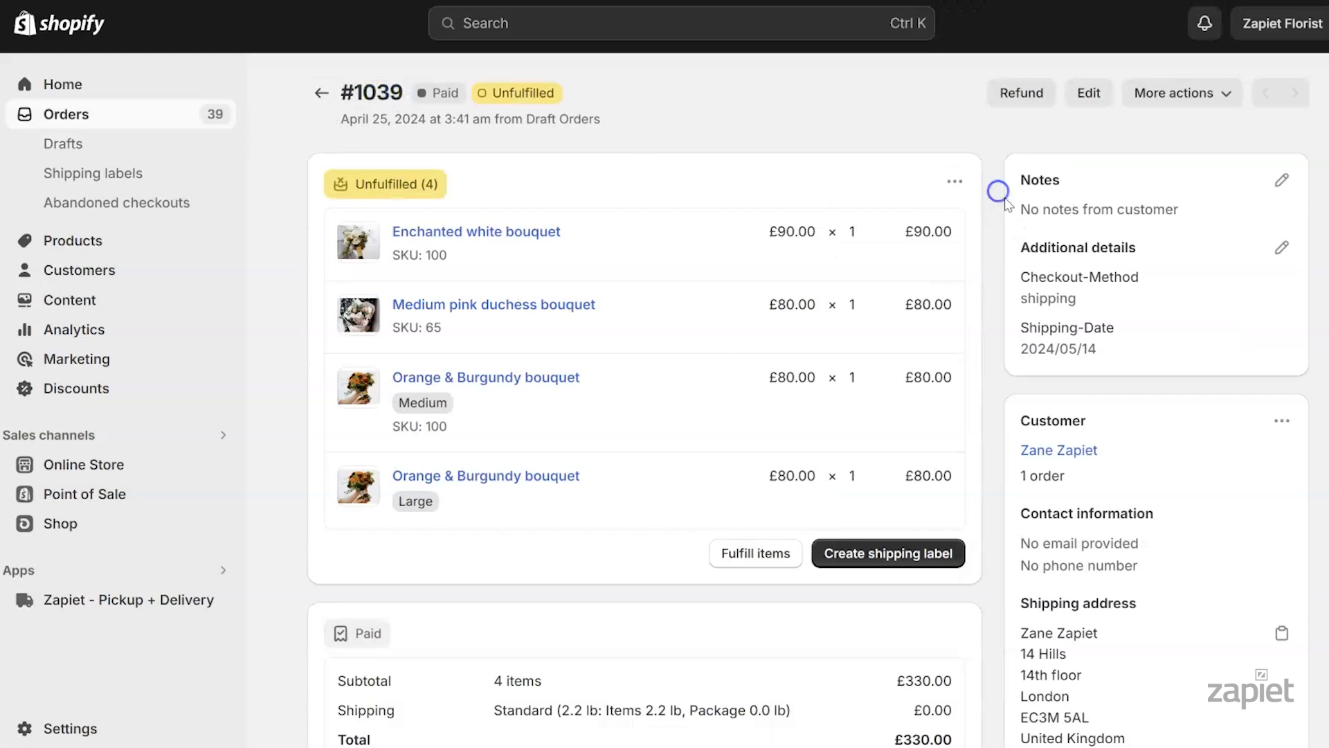
pyautogui.moveTo(1023, 281); pyautogui.dragTo(1120, 347)
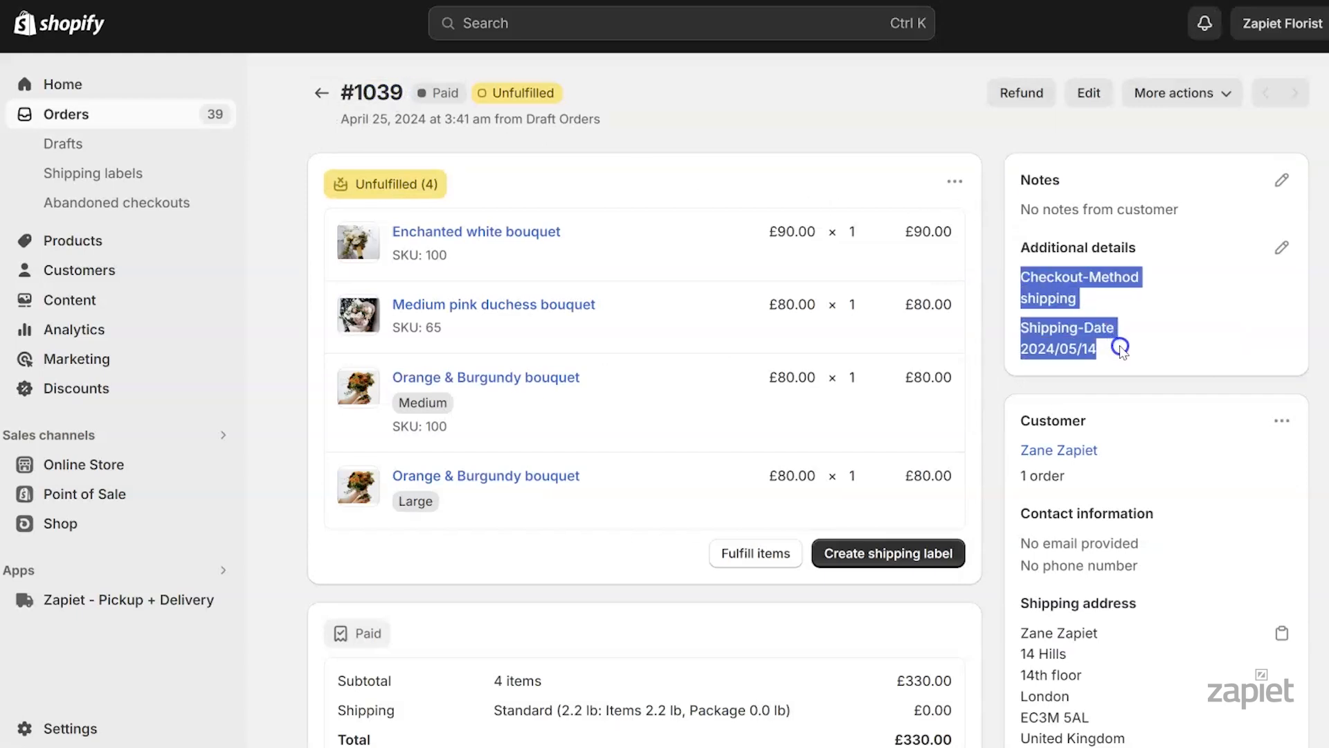
pyautogui.click(157, 599)
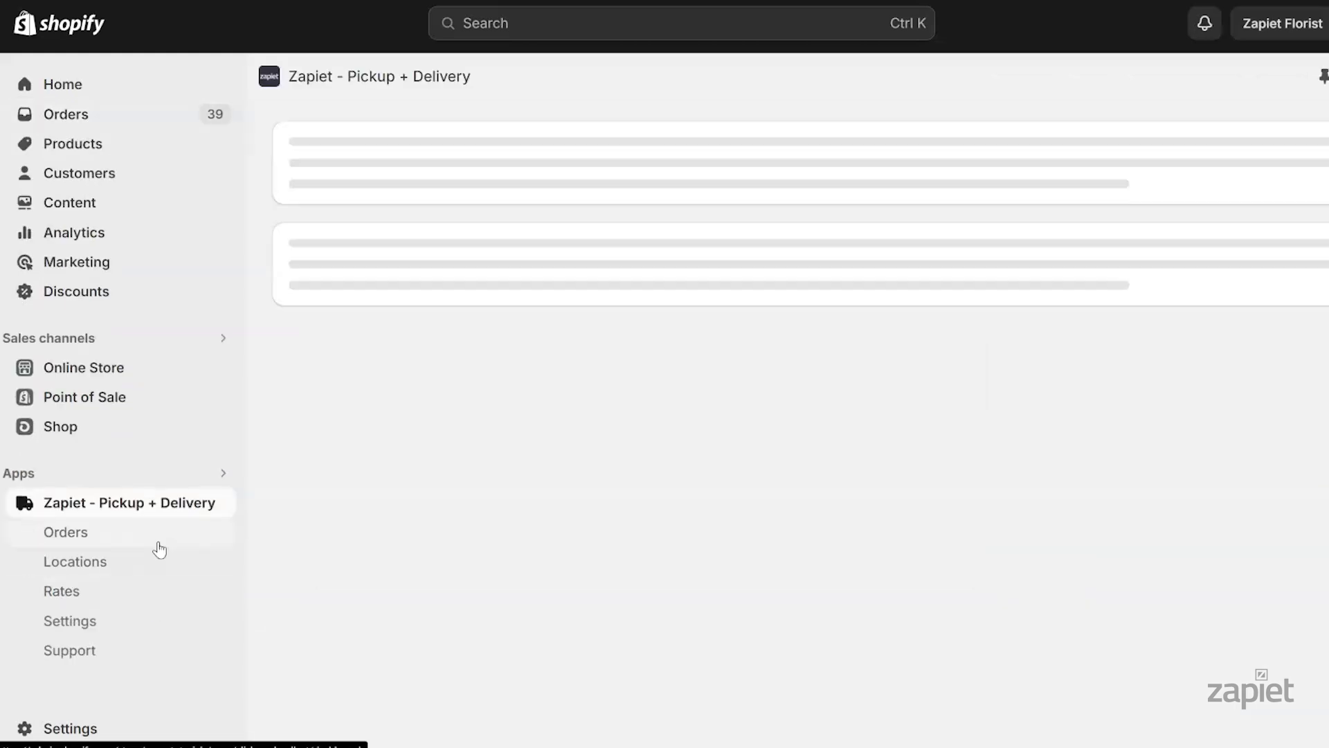
# Verify order #1039 in Zapiet's Orders list shows a May 14, 2024 shipping date
pyautogui.click(157, 537)
pyautogui.click(317, 193)
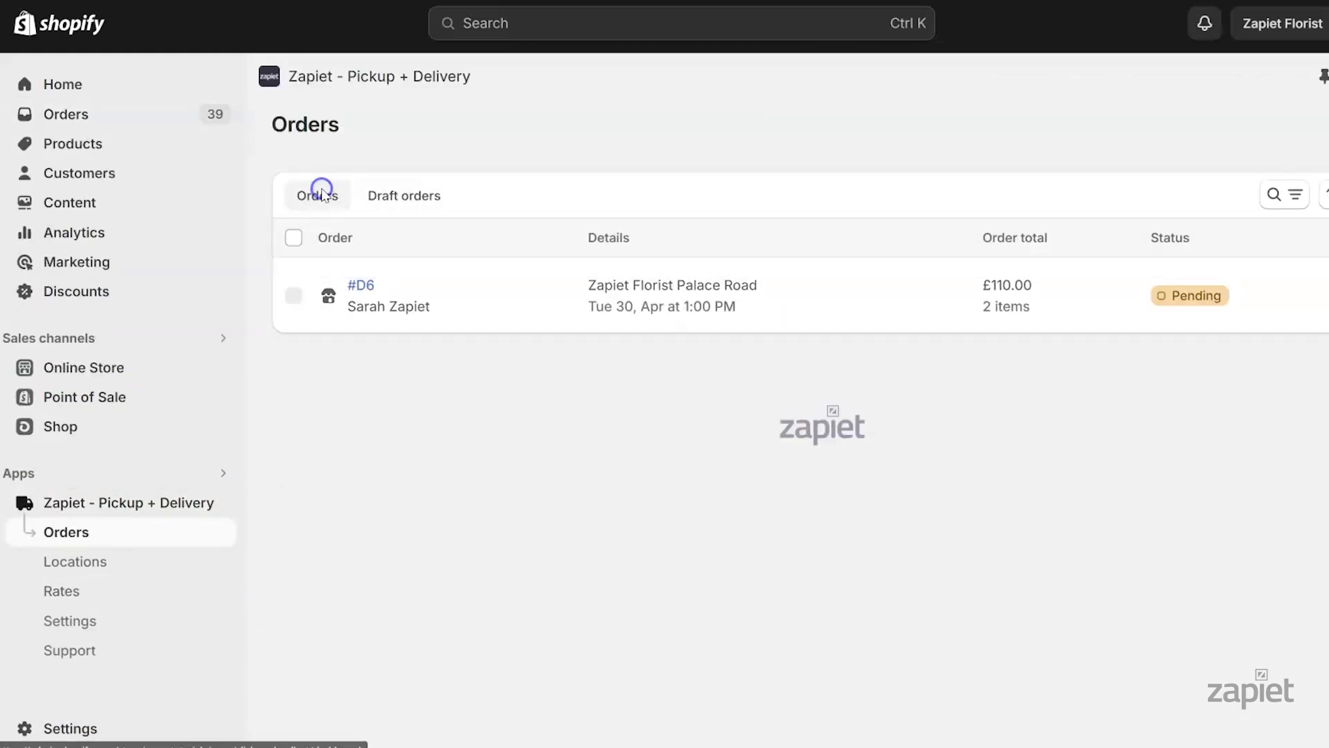
pyautogui.click(374, 291)
pyautogui.moveTo(1007, 249); pyautogui.dragTo(1189, 425)
pyautogui.click(1189, 425)
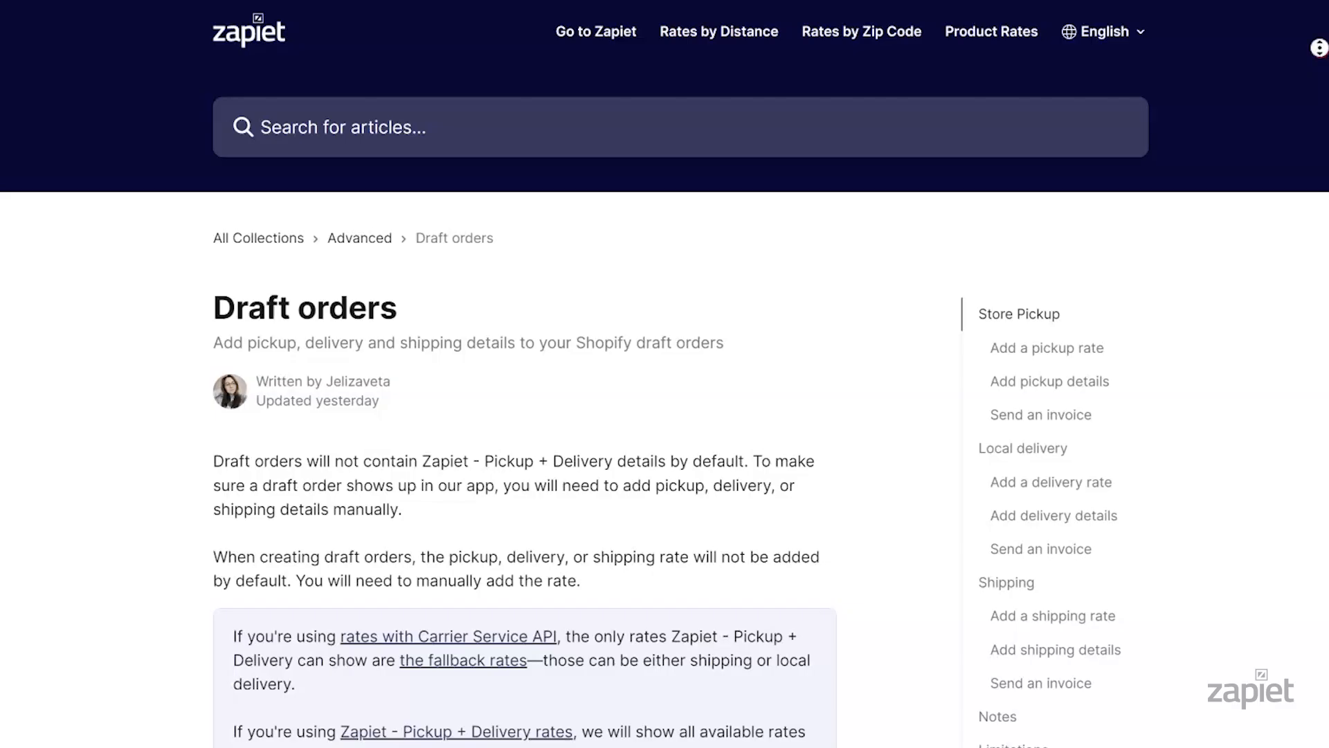
# Read through Zapiet's 'Draft orders' help article
pyautogui.scroll(-3, 1315, 51)
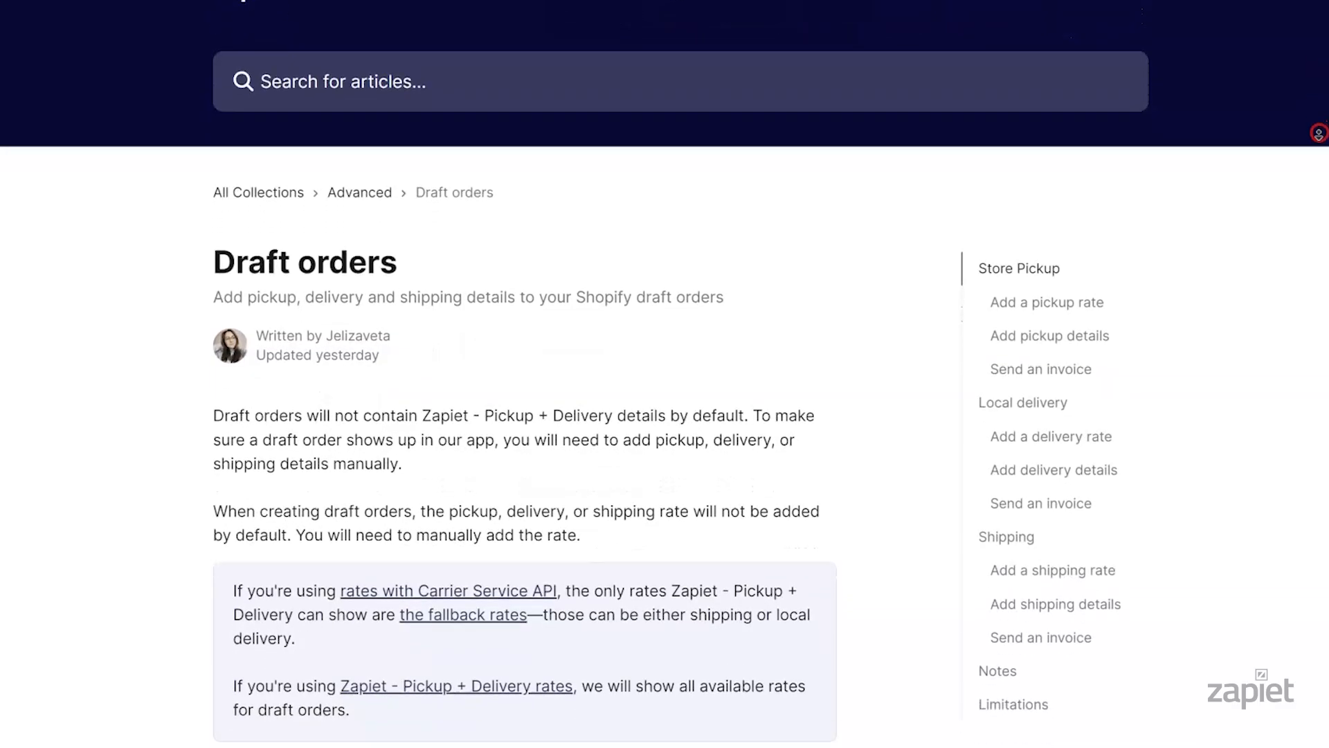
pyautogui.scroll(-6, 1319, 136)
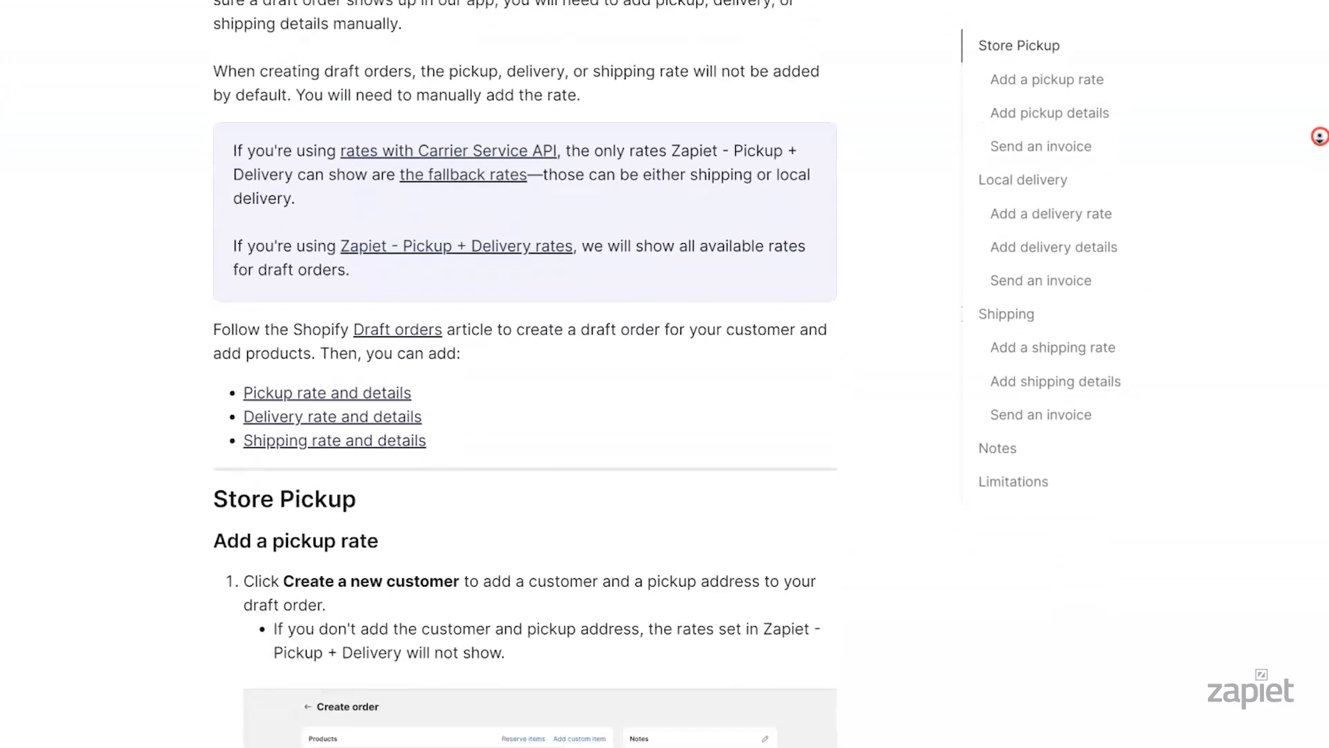
pyautogui.scroll(-6, 1320, 136)
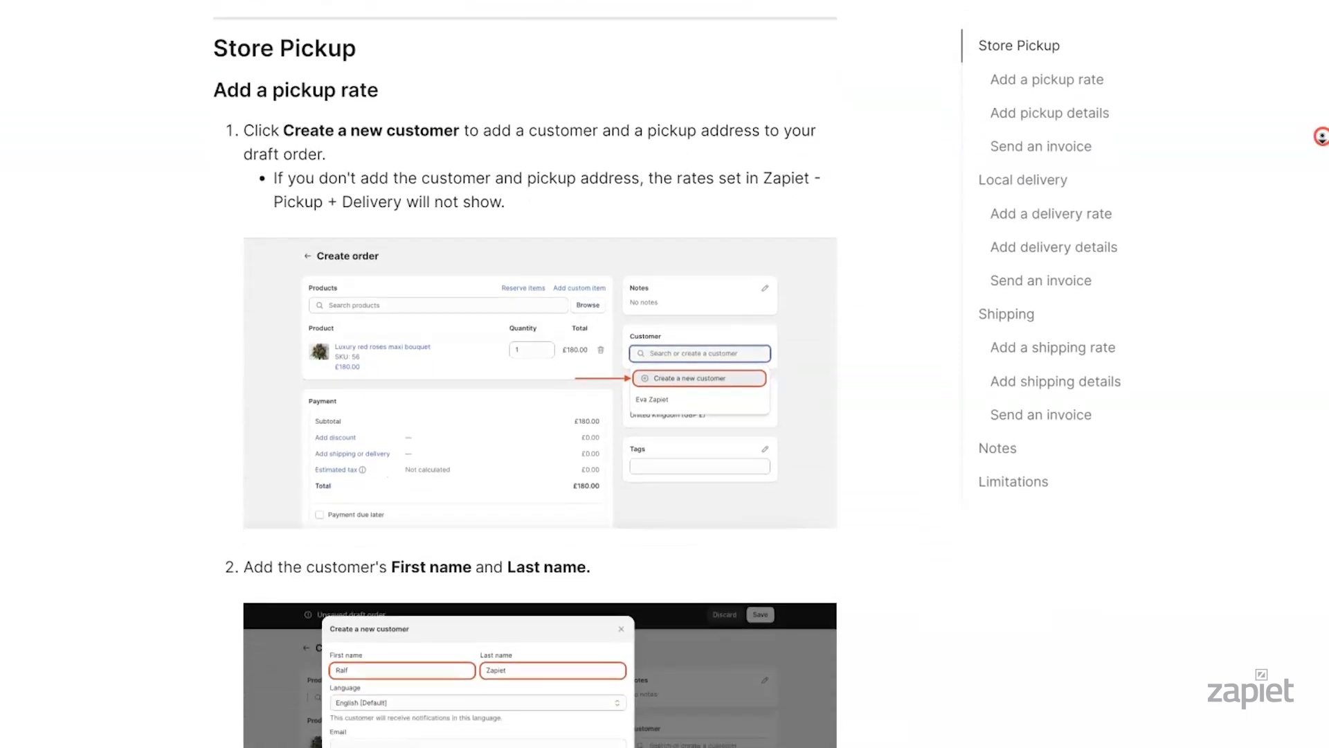